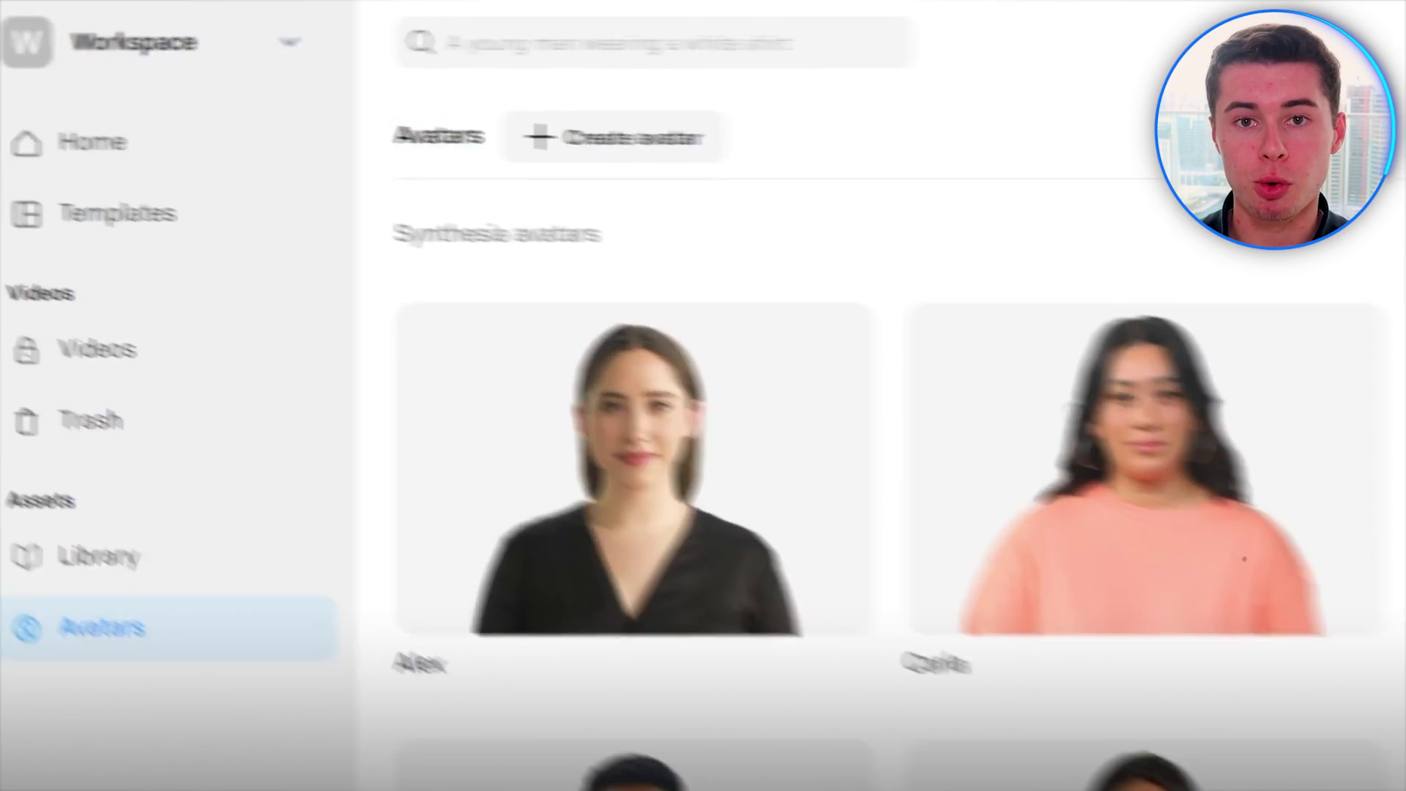
- Scroll to the dubai video and open its list of translation languages
scroll(799, 515, "down", 5)
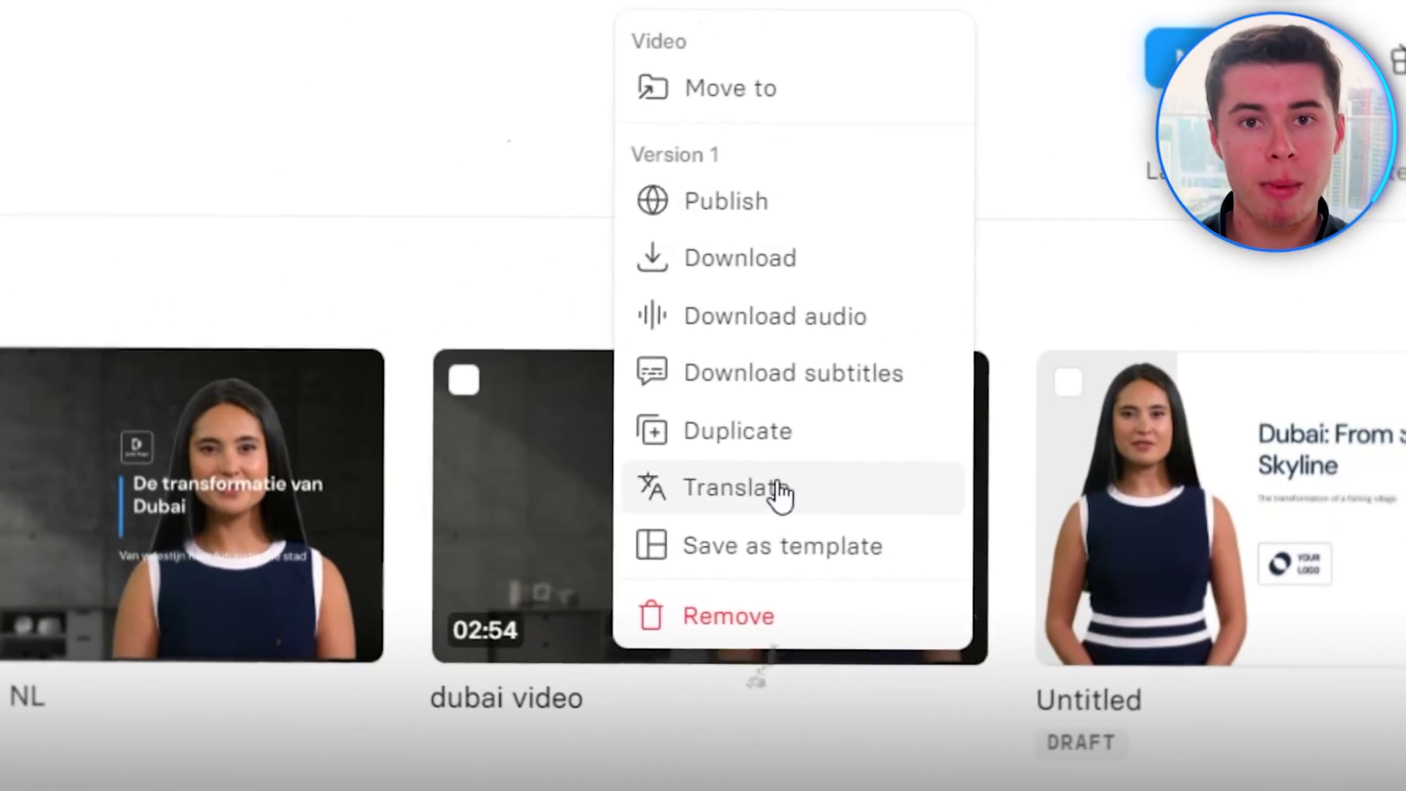
left_click(778, 492)
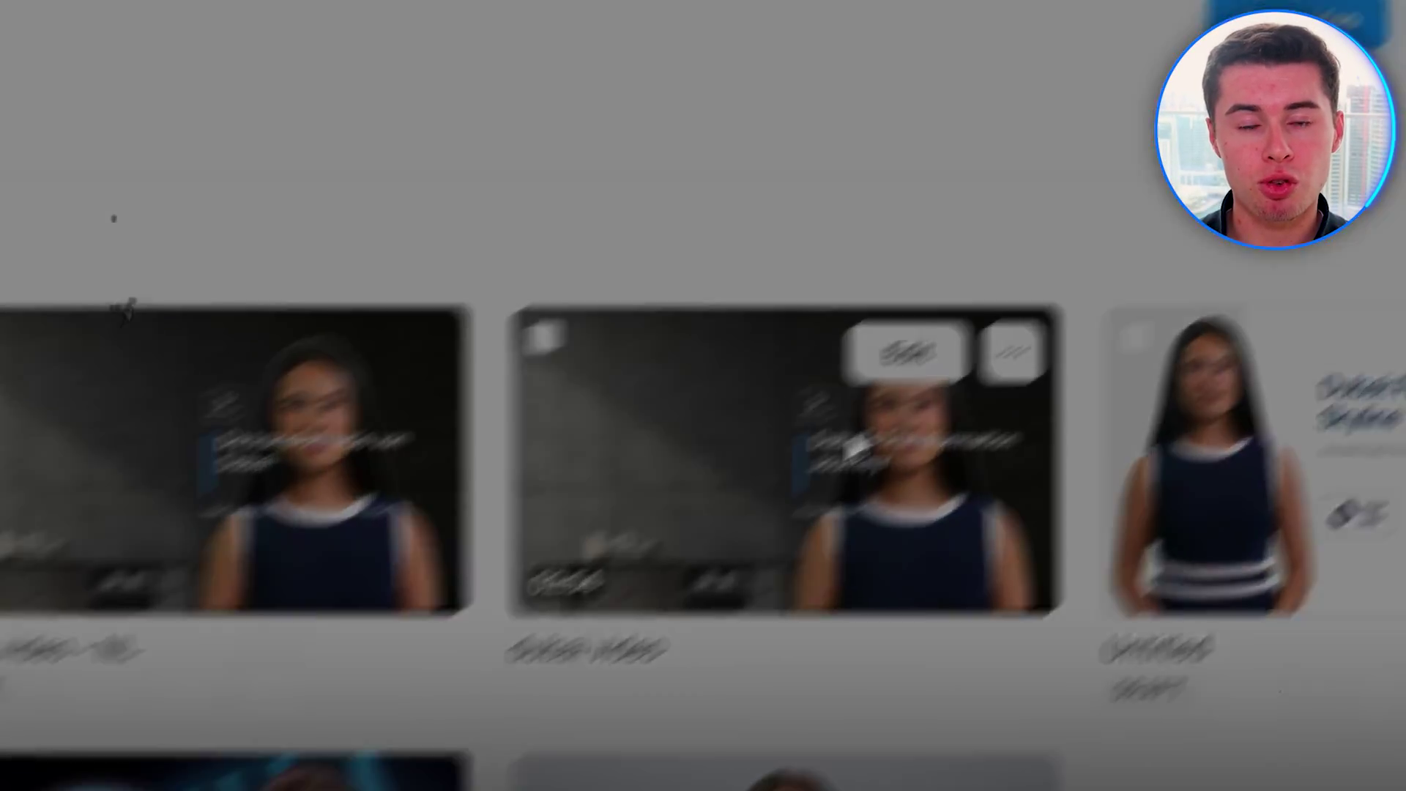
left_click(891, 403)
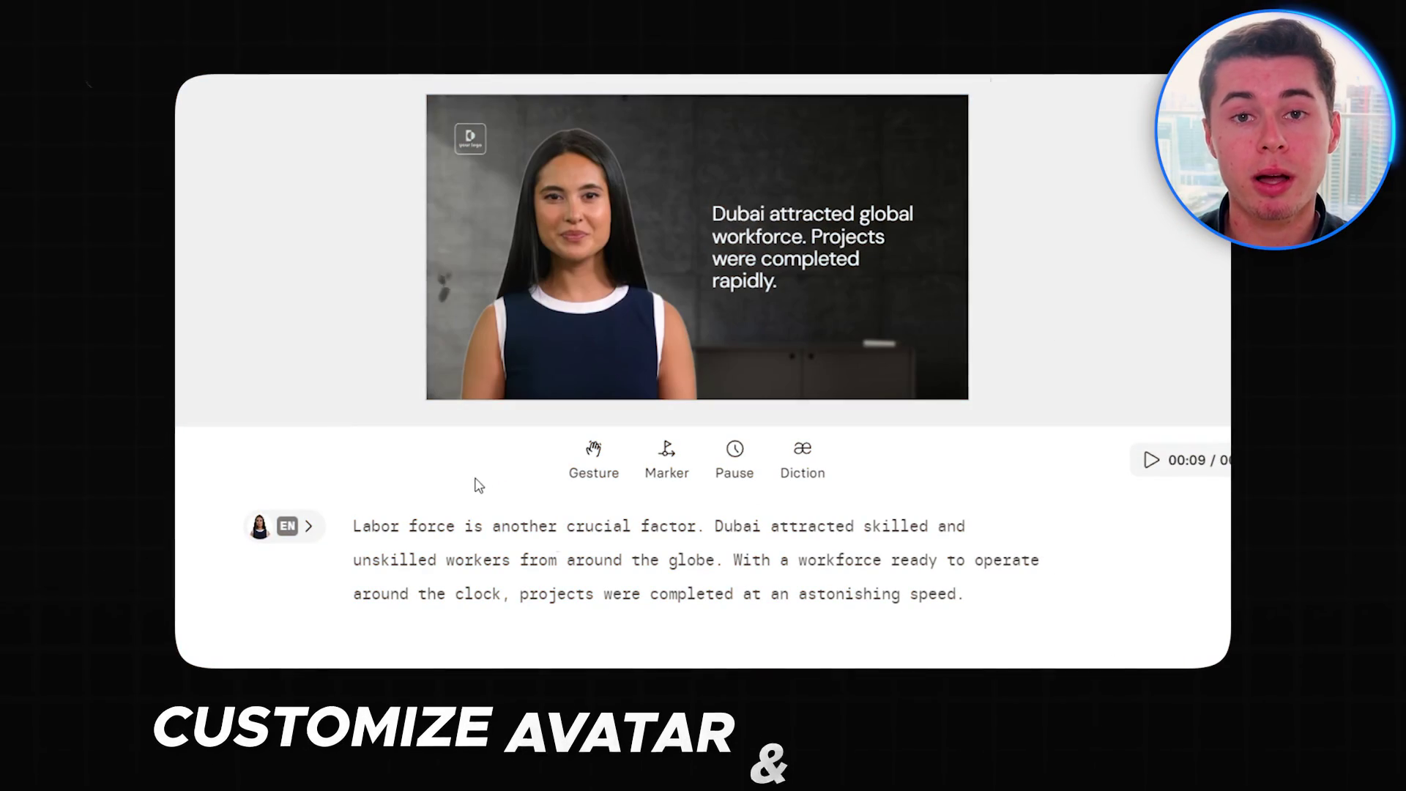
- Try adding a gesture and the Document and Idea sources, then reopen the dubai video's translation languages
left_click(592, 467)
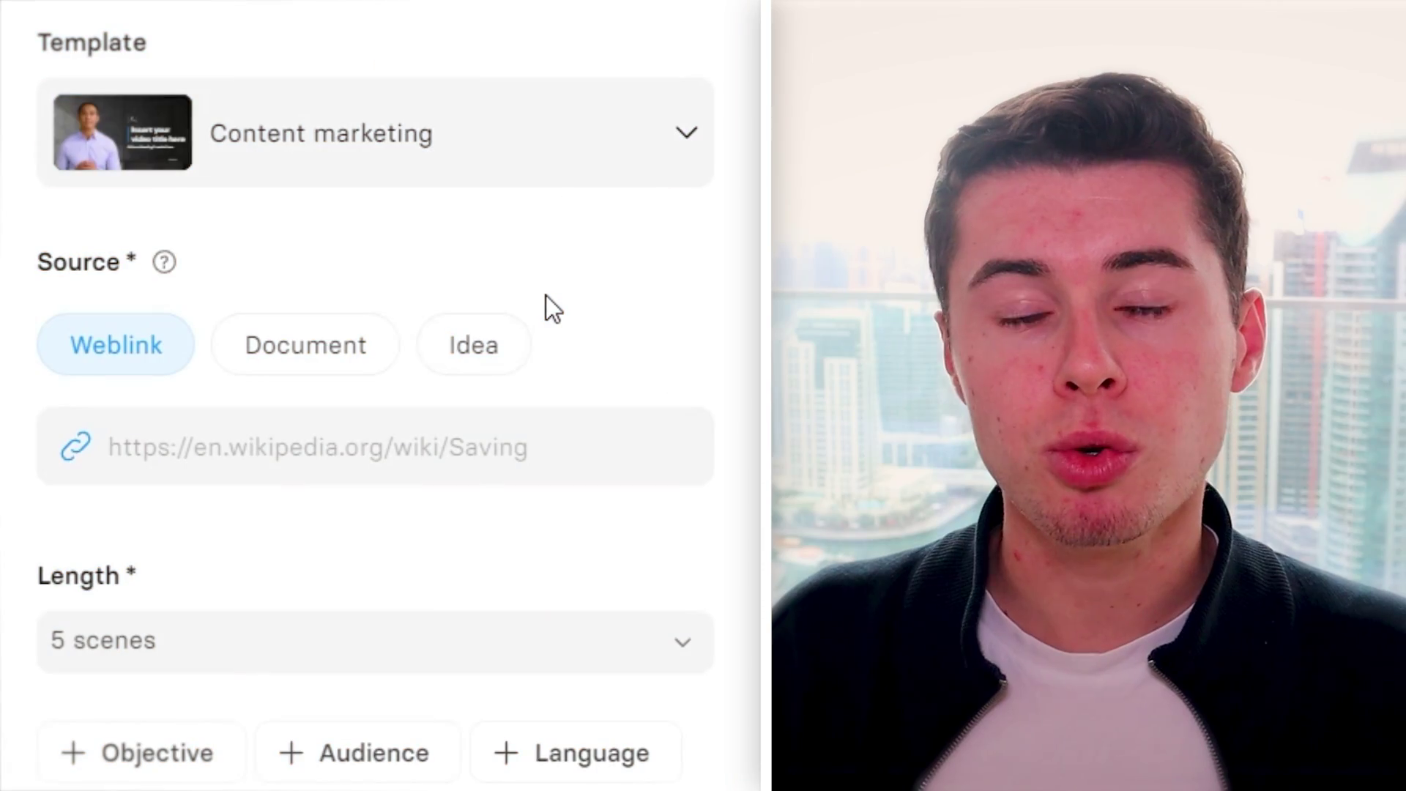
left_click(317, 338)
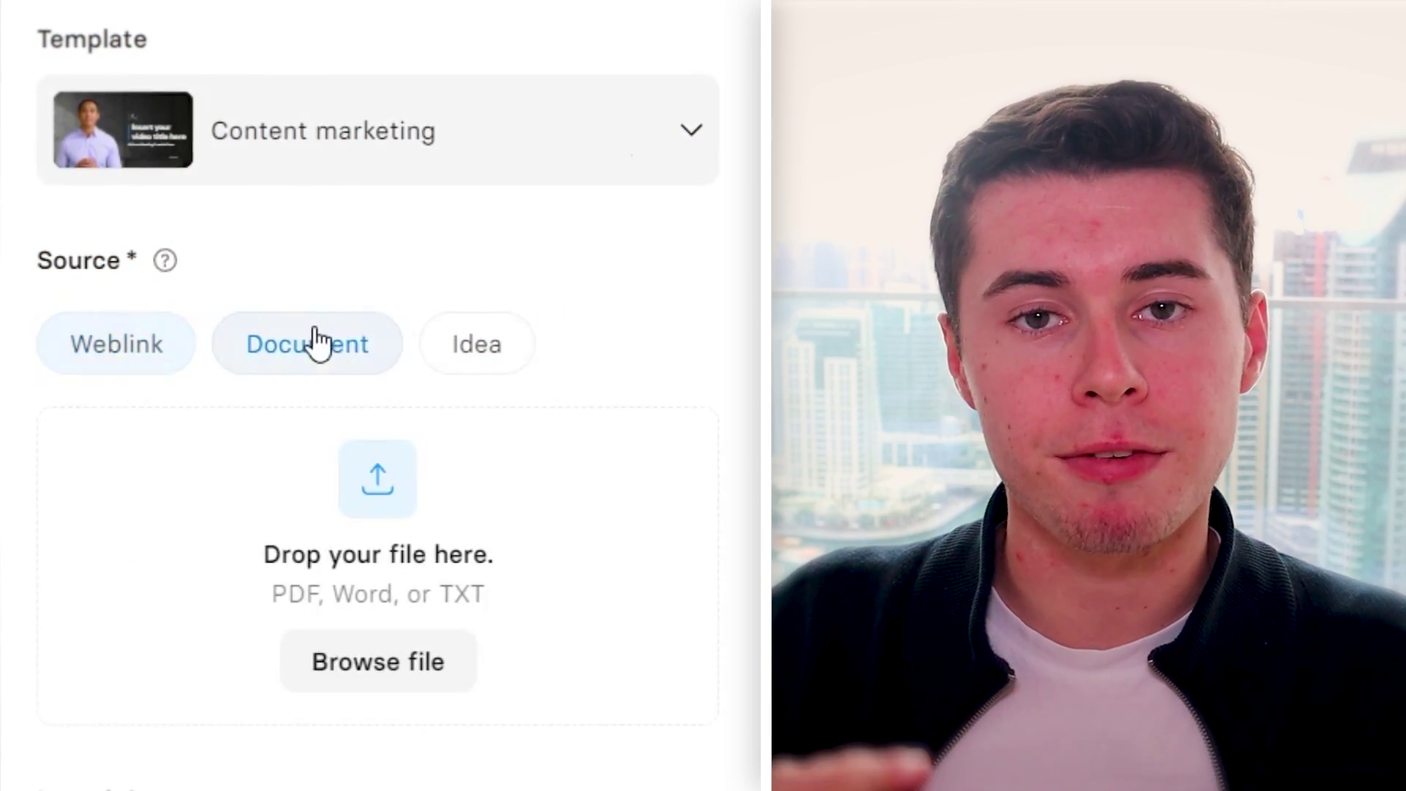
left_click(505, 350)
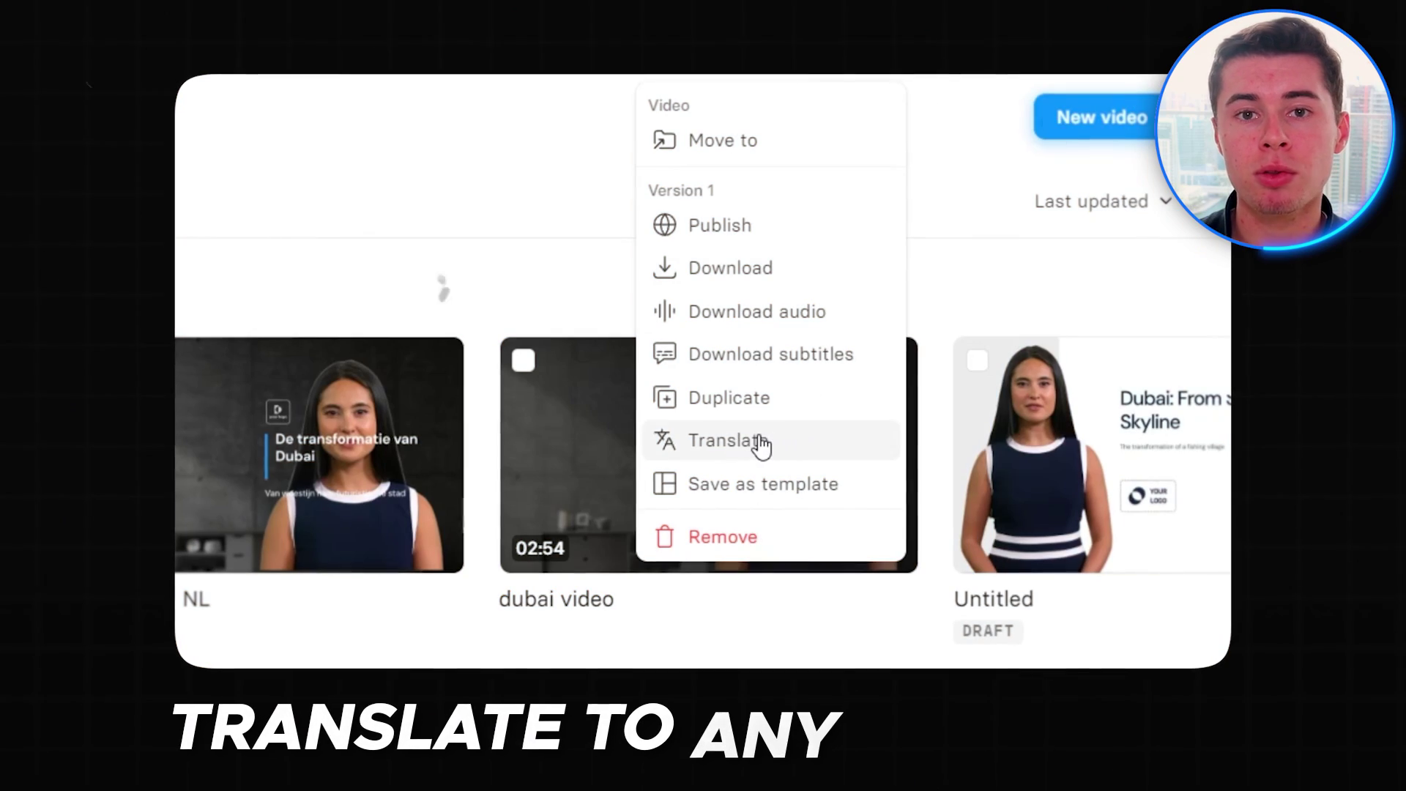
left_click(763, 446)
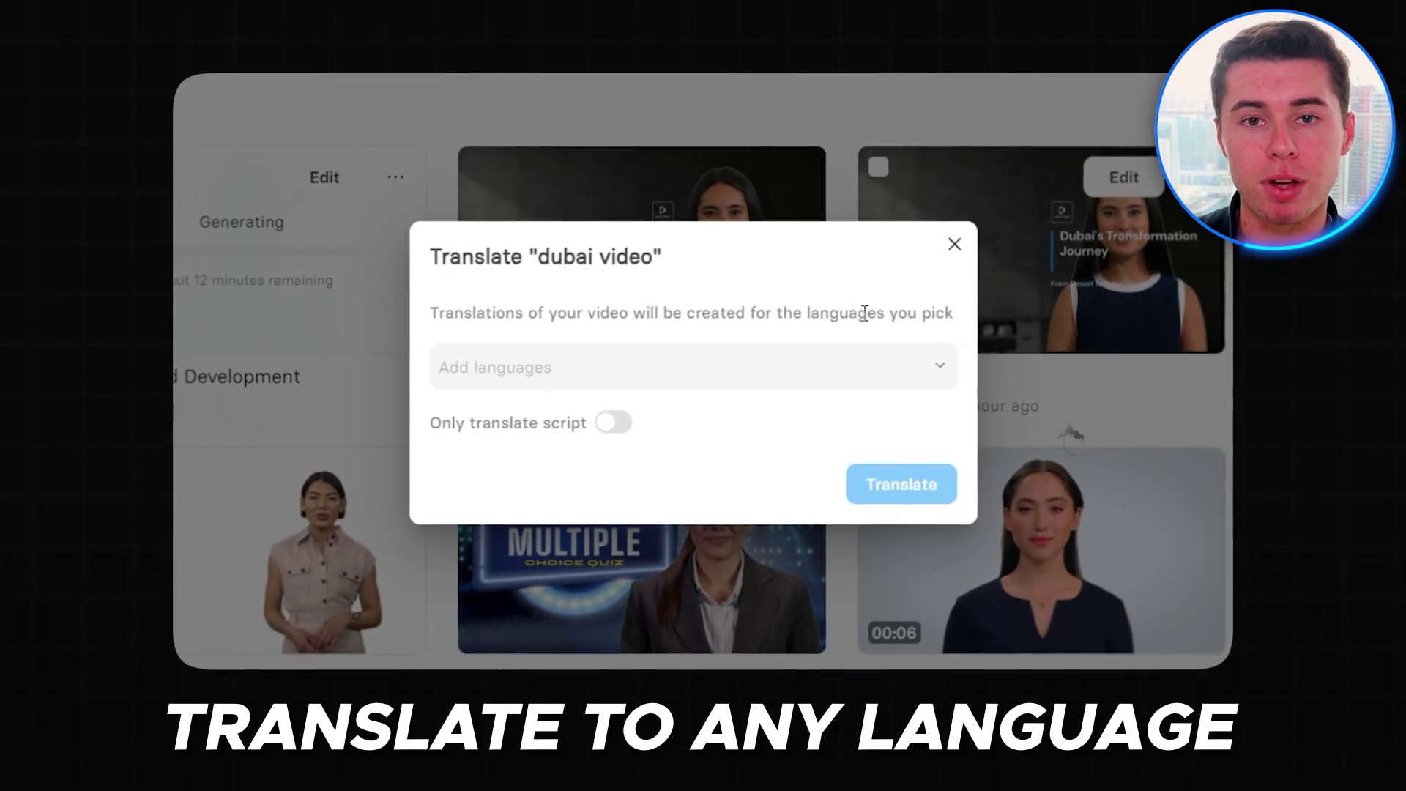
left_click(851, 370)
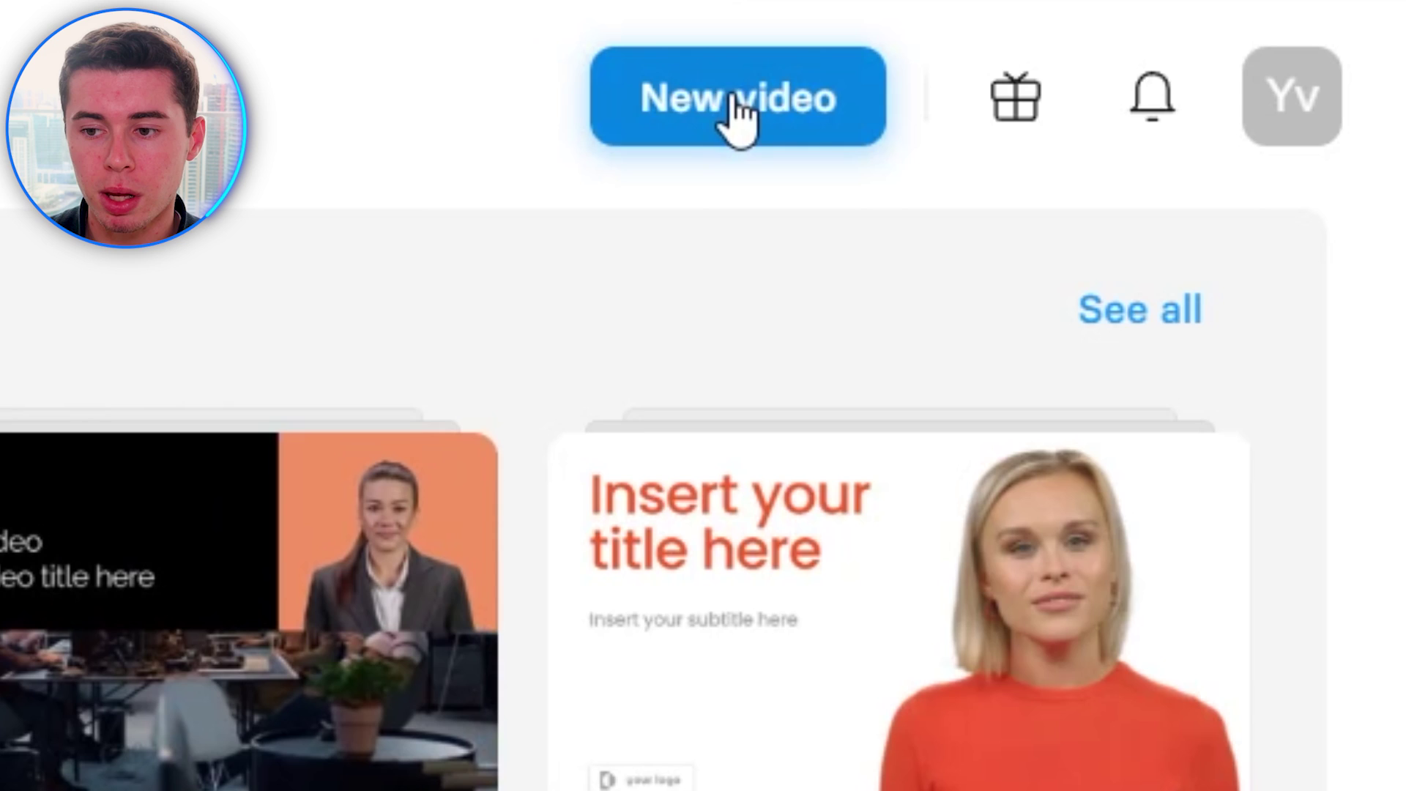
- Start a new video with the AI video assistant and try the Document source
left_click(740, 117)
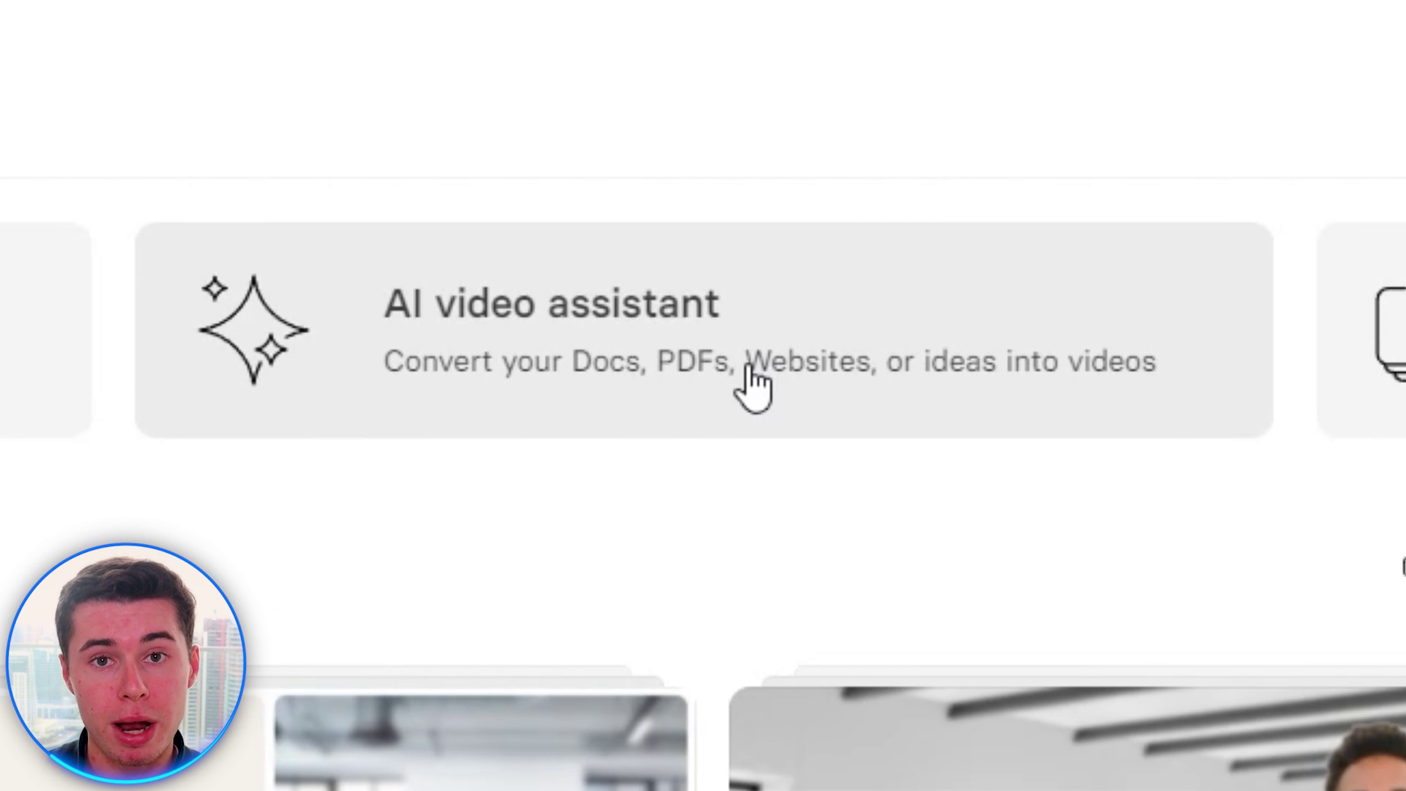
left_click(752, 386)
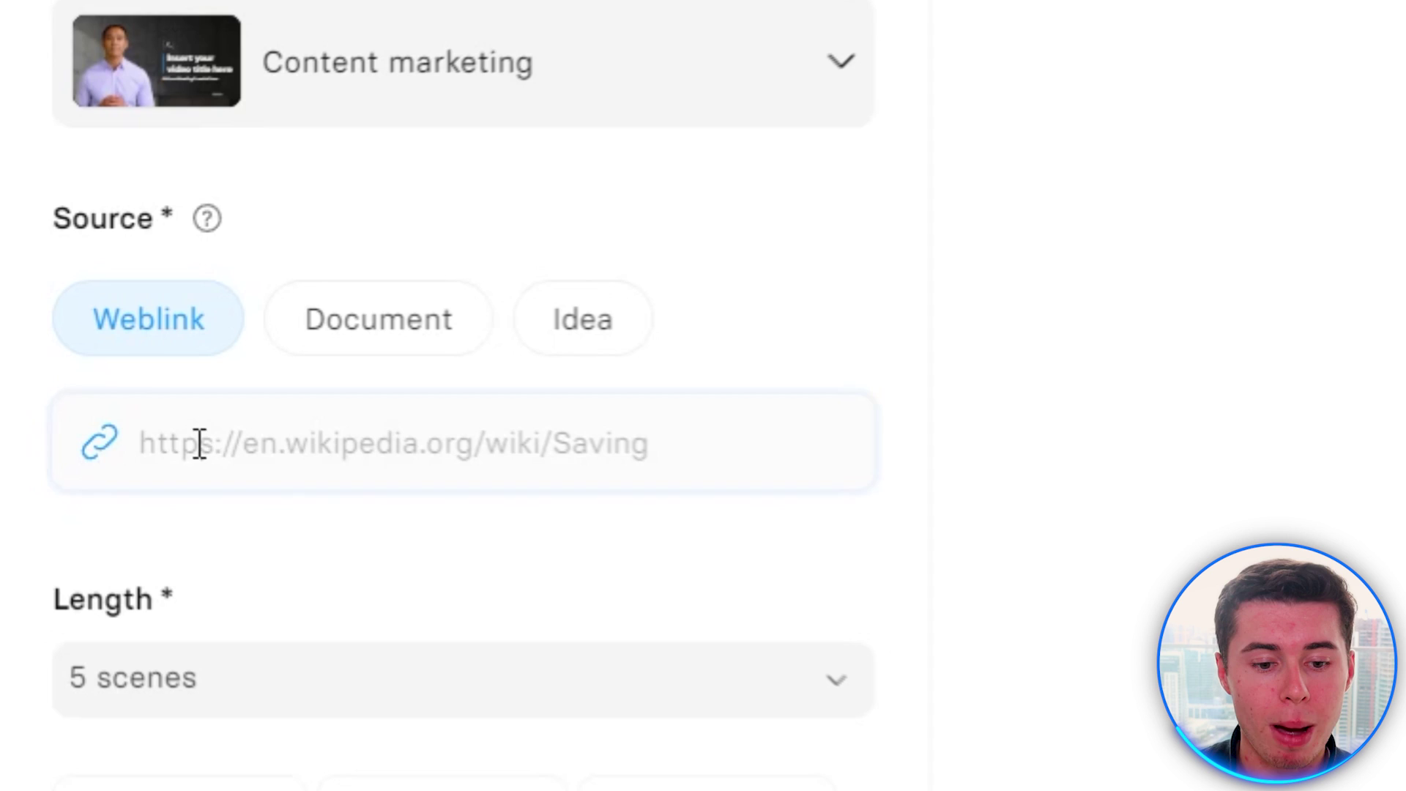
left_click(199, 321)
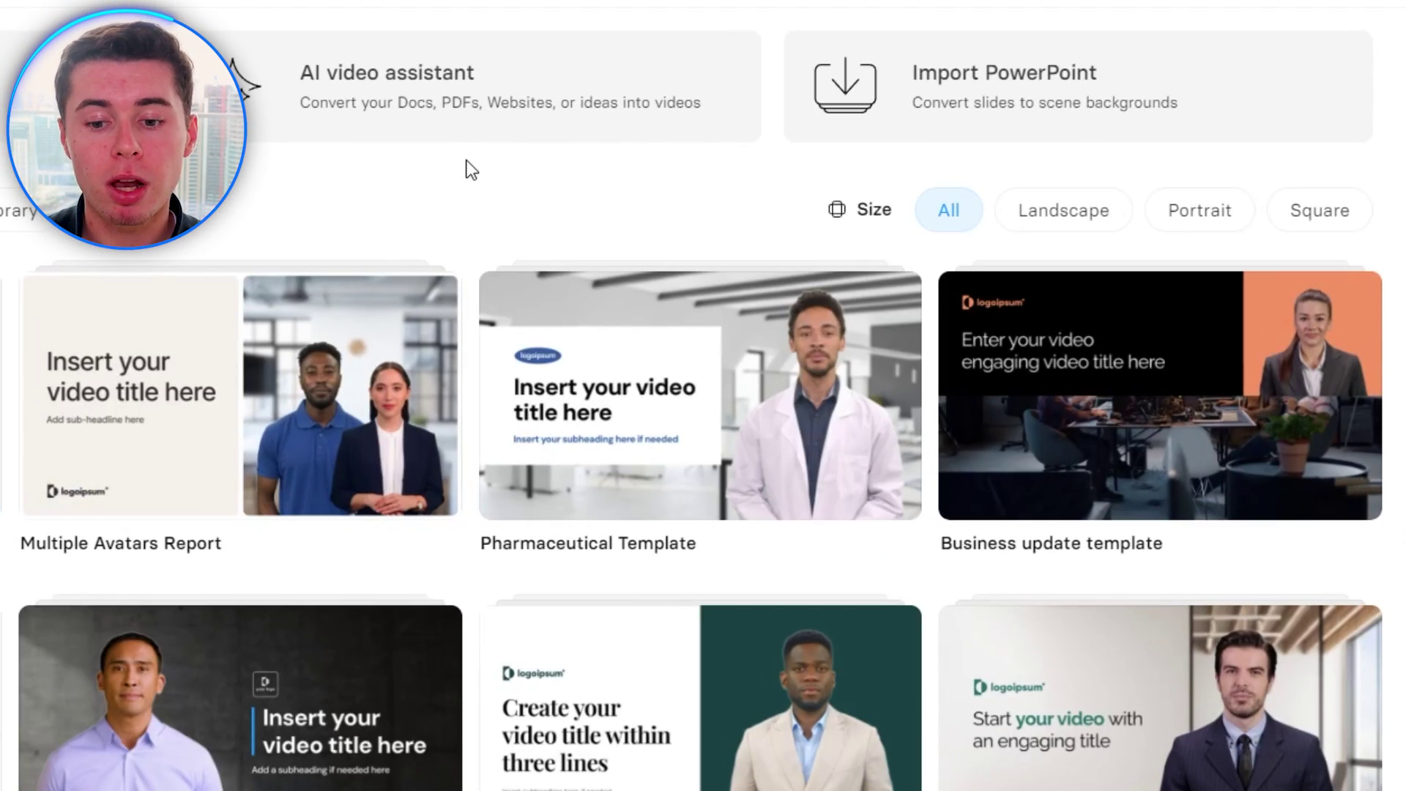
scroll(762, 480, "down", 10)
mouse_move(262, 452)
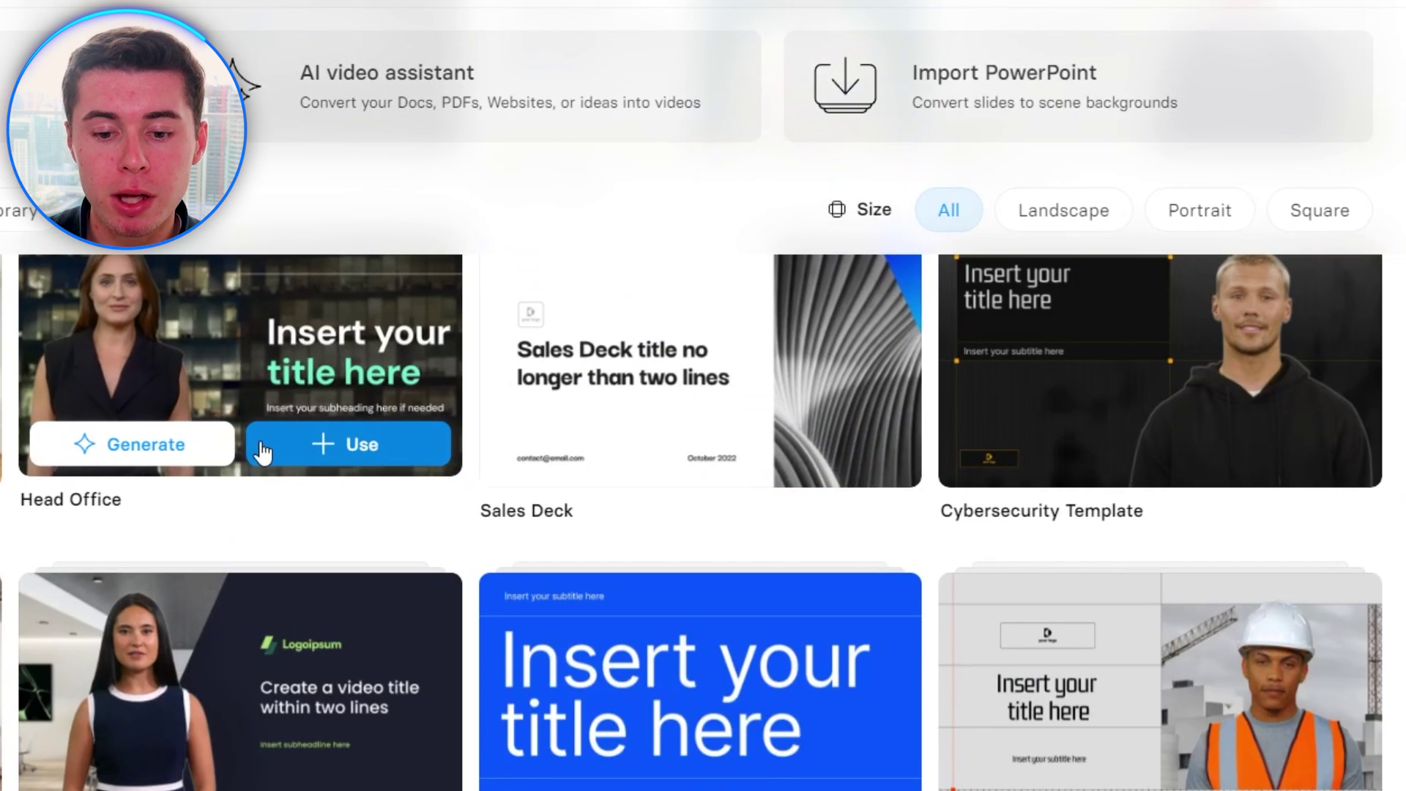
mouse_move(567, 493)
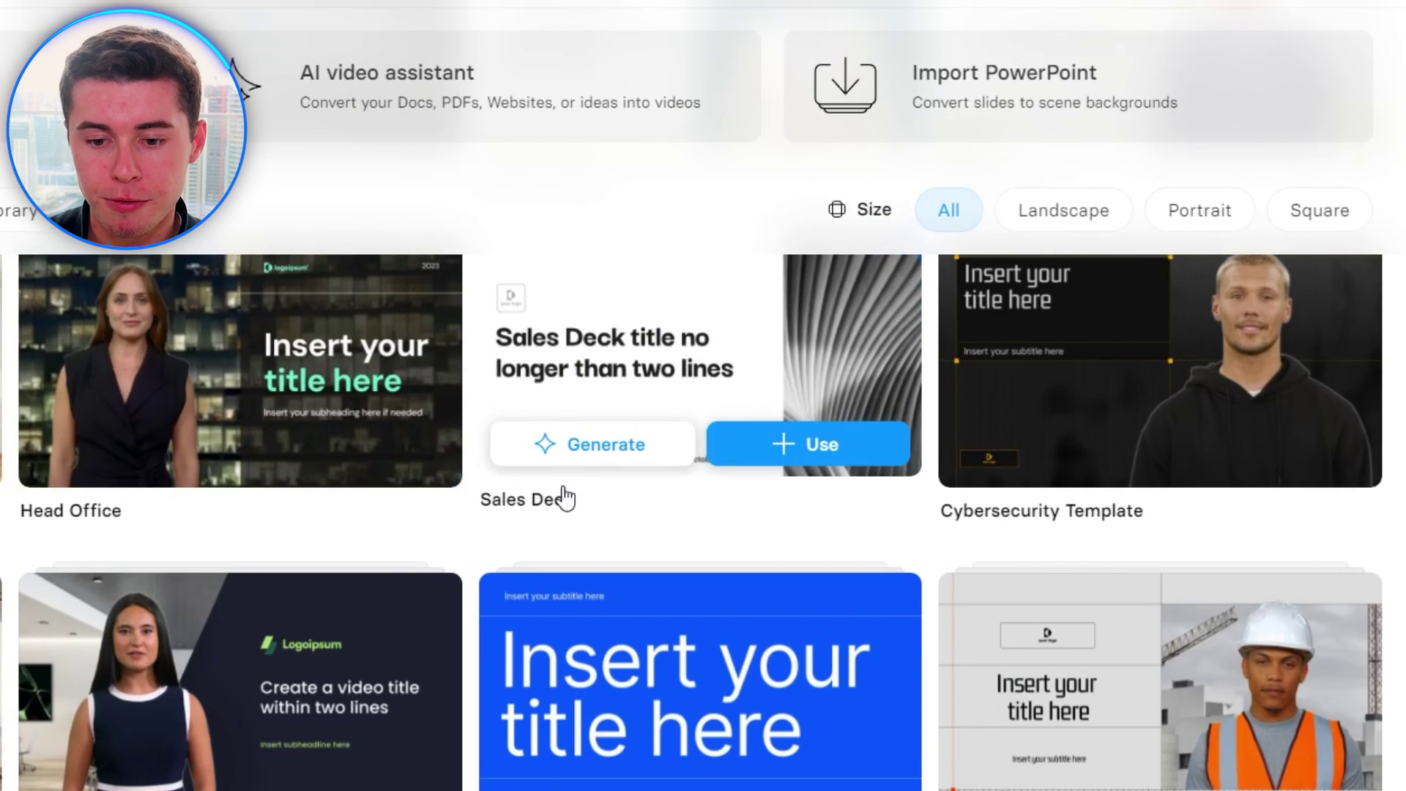
scroll(563, 498, "up", 8)
scroll(810, 534, "down", 6)
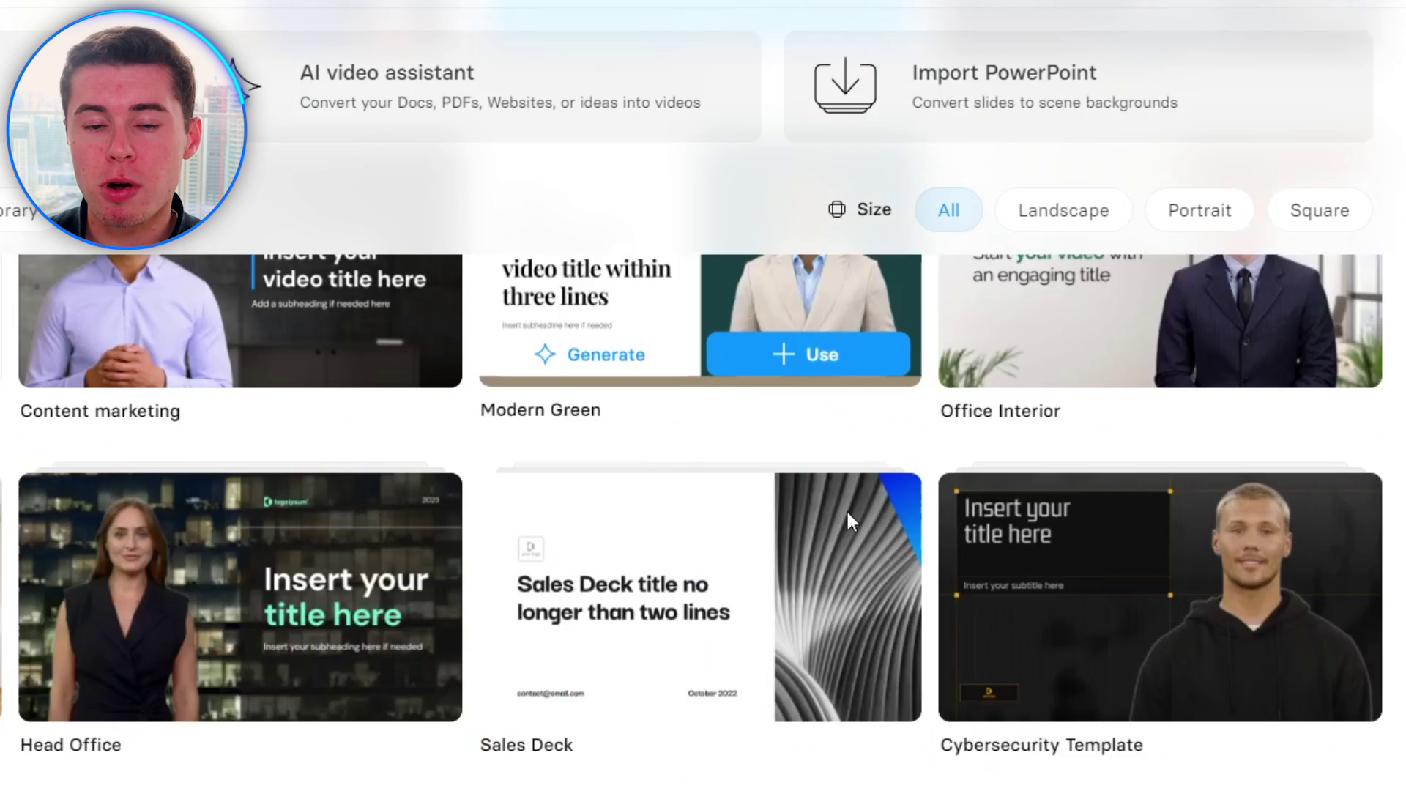
scroll(848, 519, "down", 5)
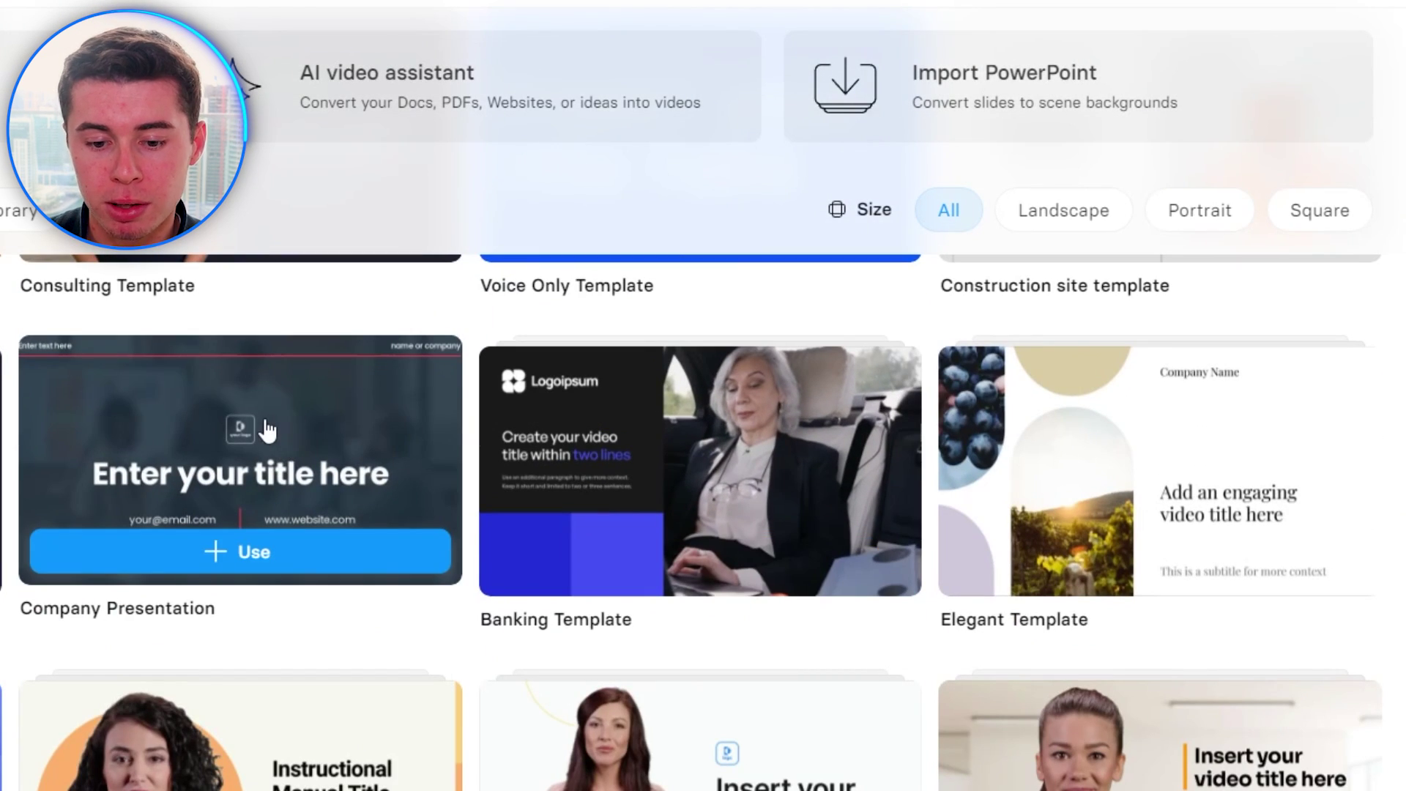
scroll(267, 429, "down", 5)
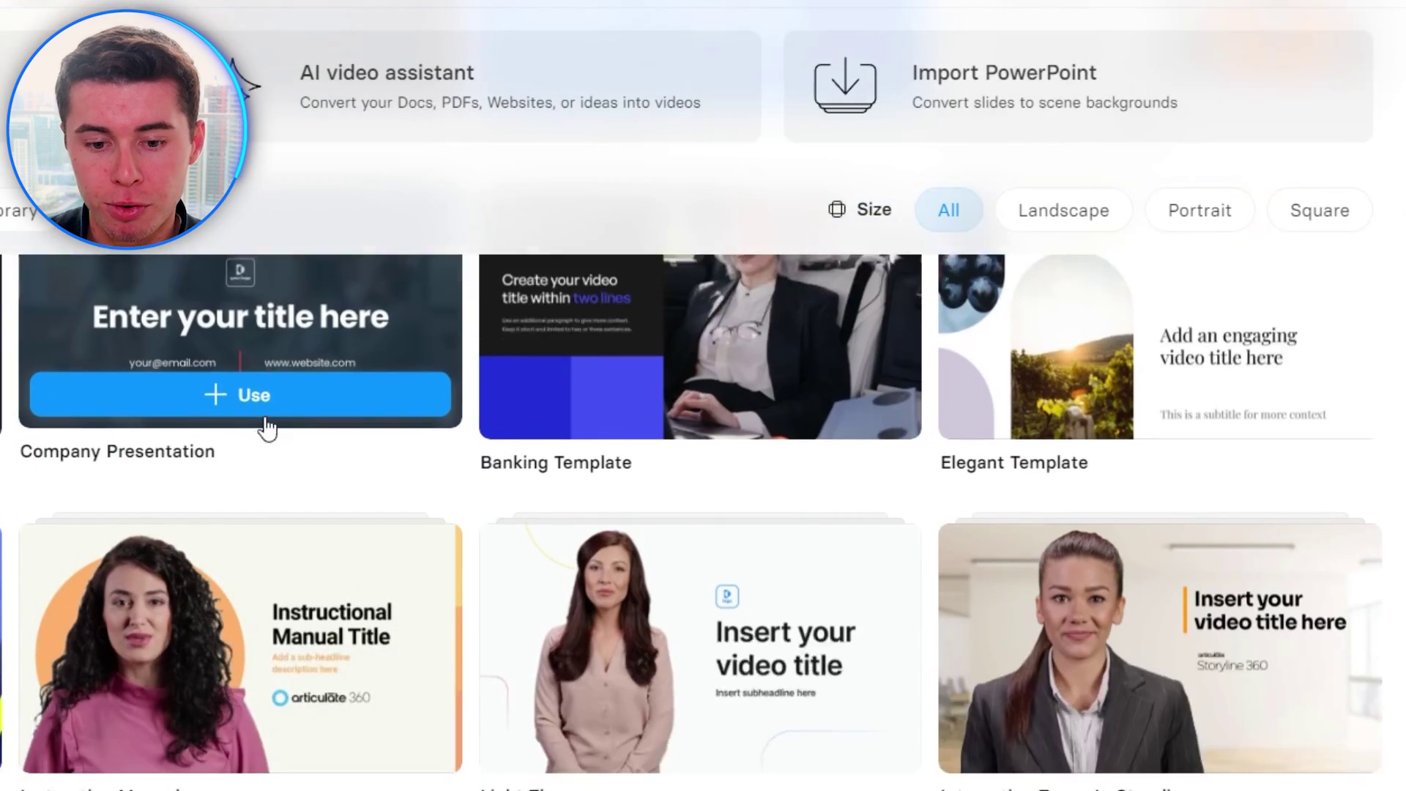
scroll(265, 432, "down", 7)
mouse_move(1204, 469)
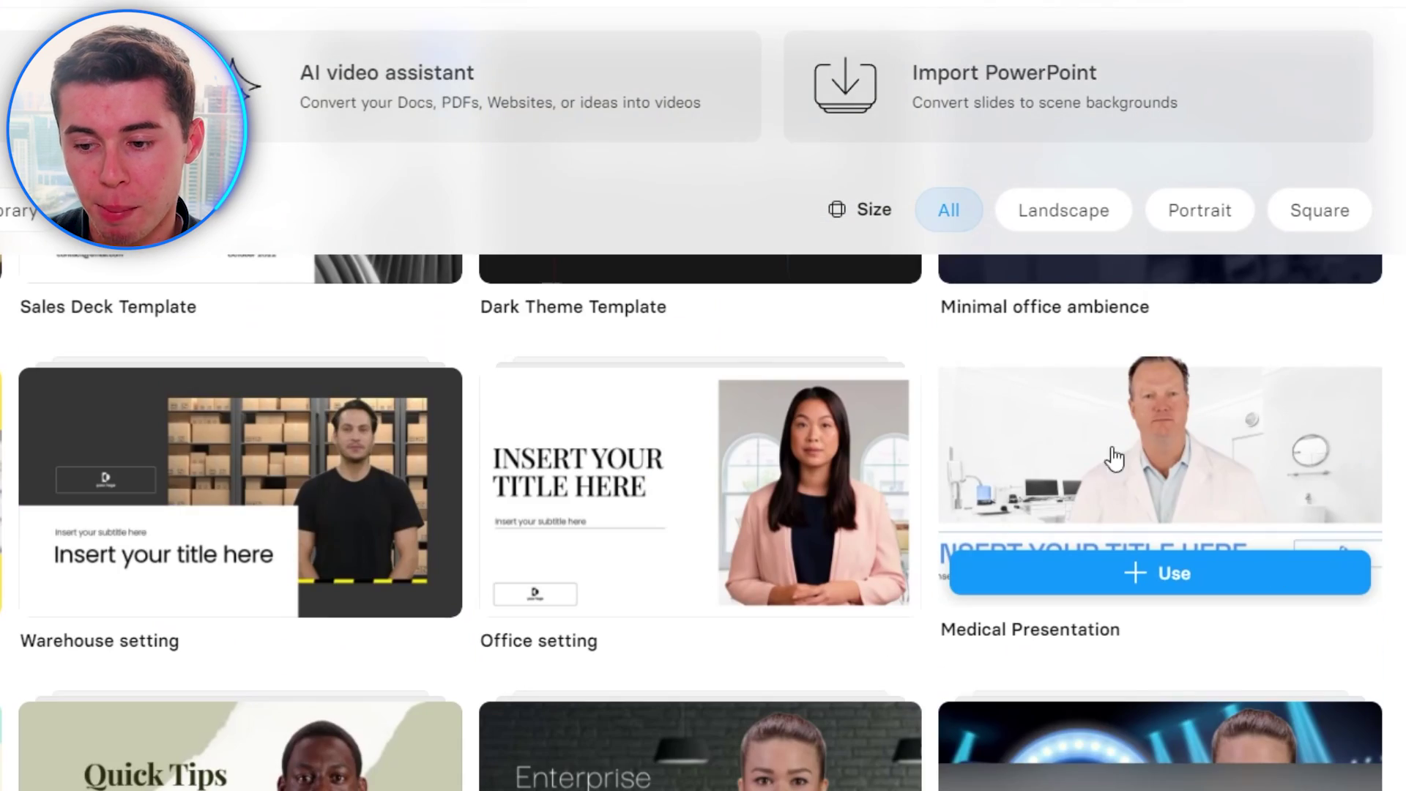
mouse_move(667, 496)
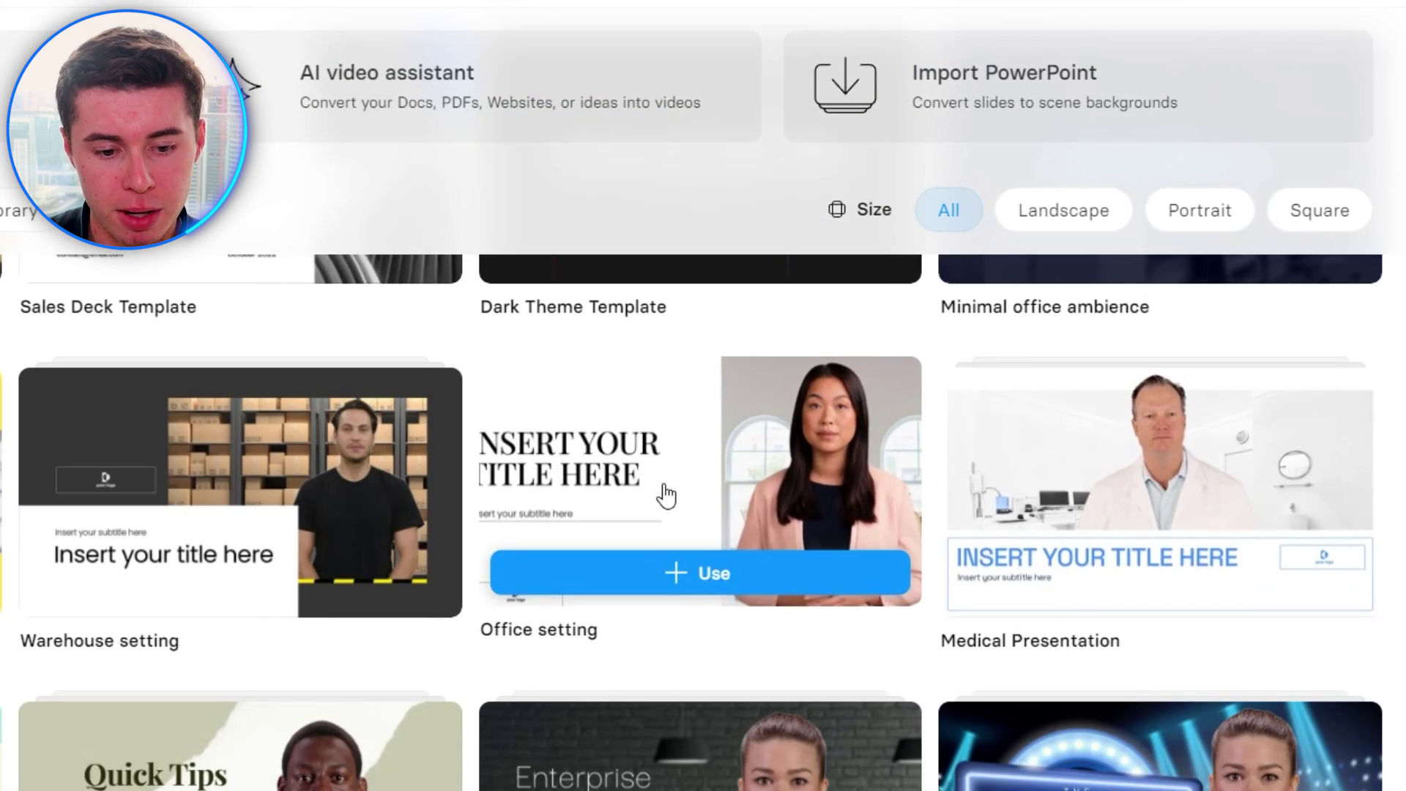
scroll(666, 495, "down", 5)
mouse_move(1093, 368)
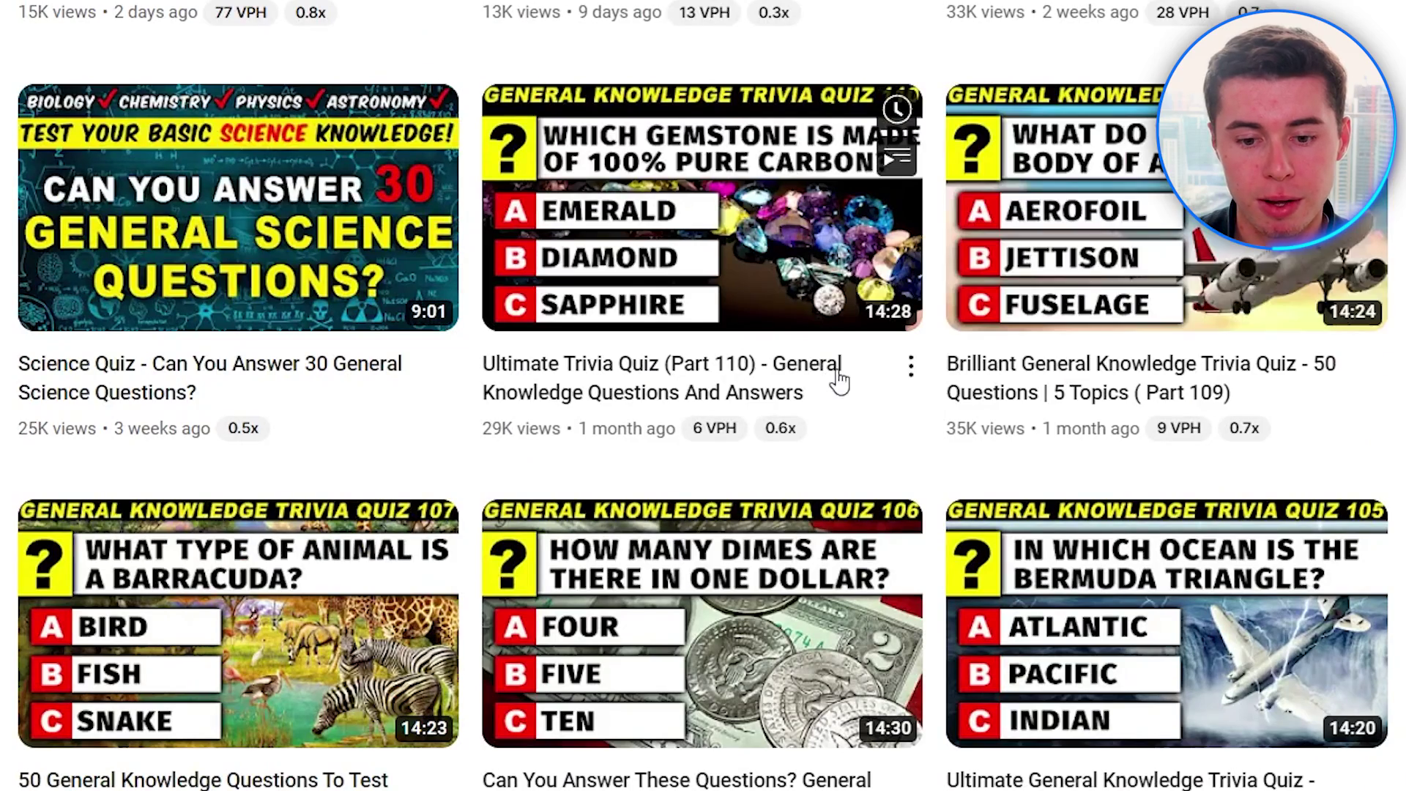
mouse_move(716, 269)
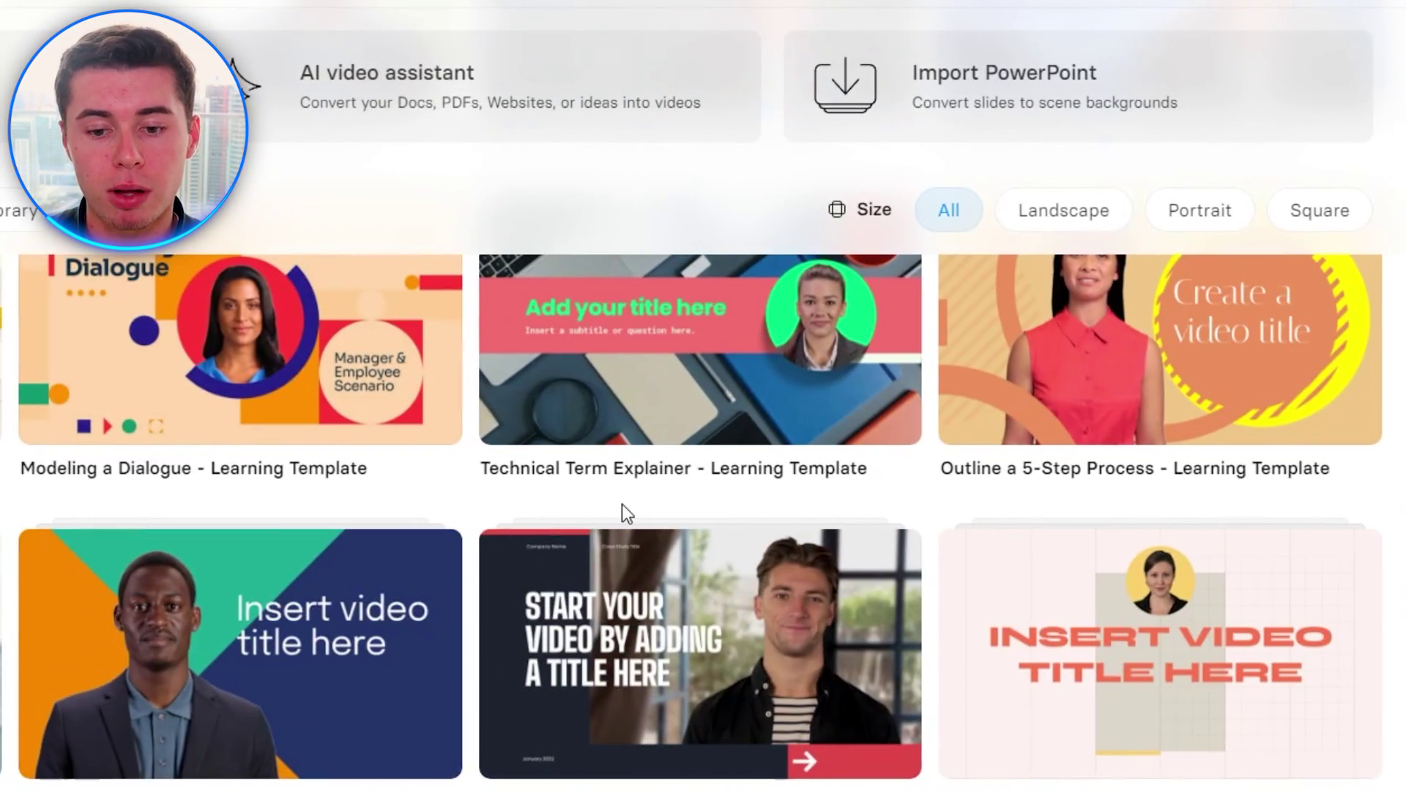
scroll(622, 504, "down", 10)
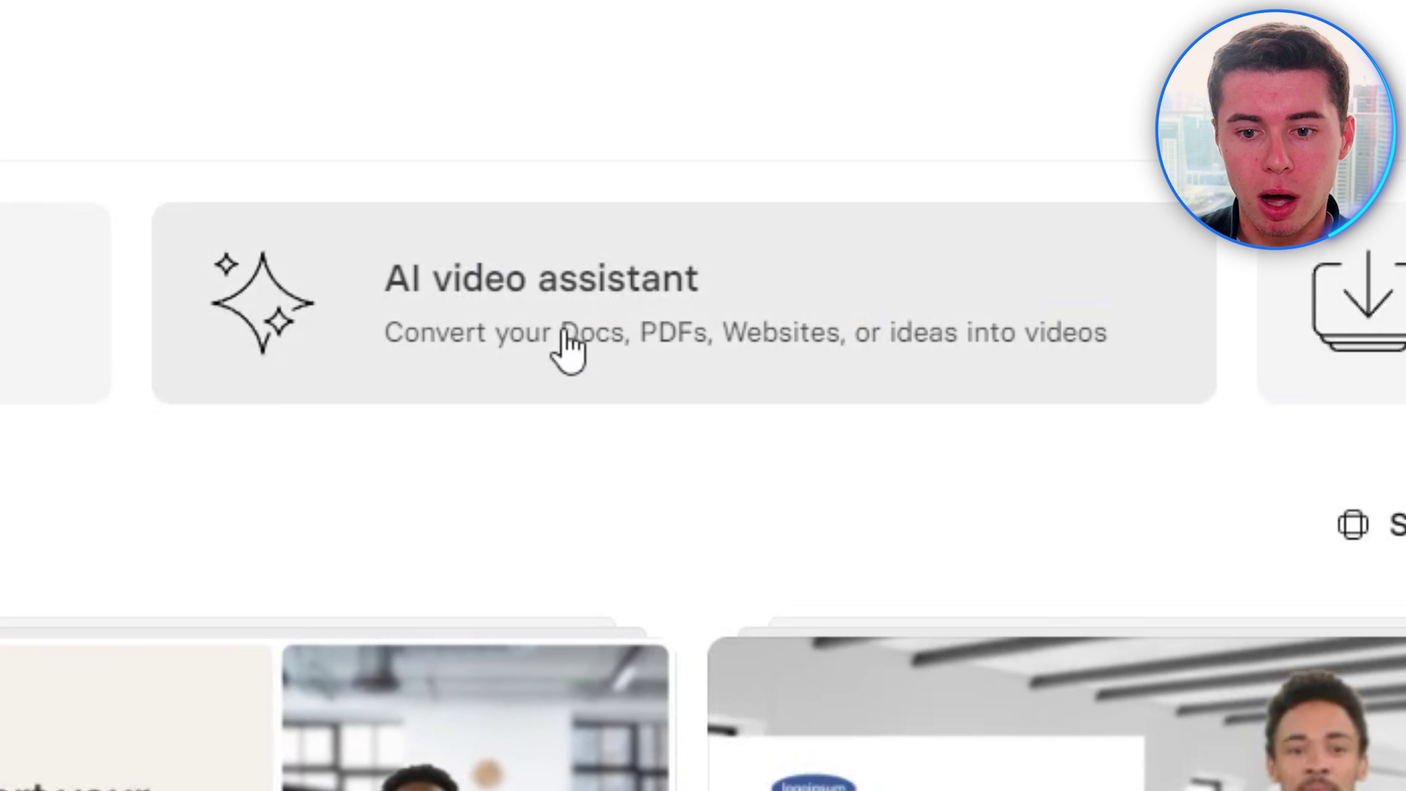
- Browse the AI video assistant's templates, preview Content marketing's scenes, and apply Content marketing
left_click(672, 336)
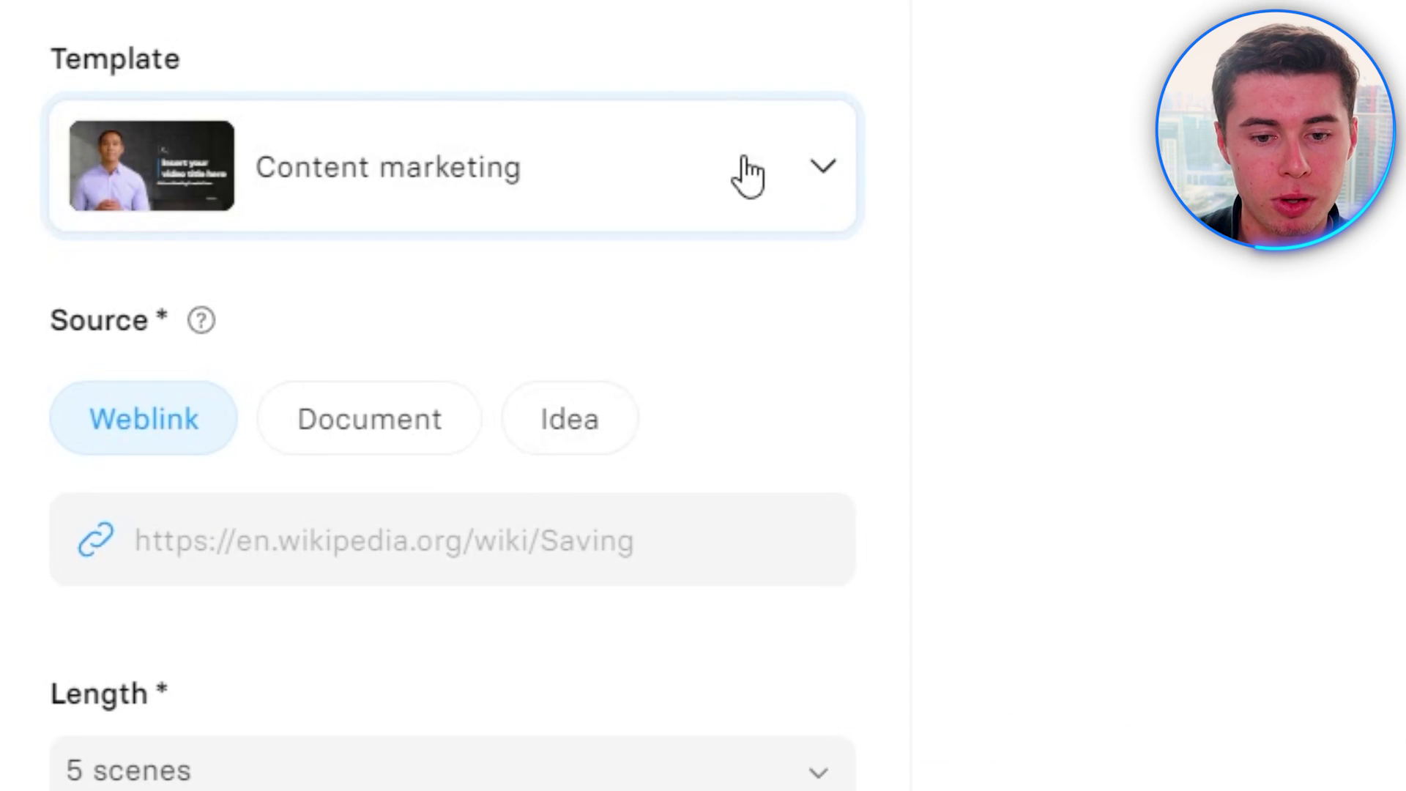
left_click(812, 187)
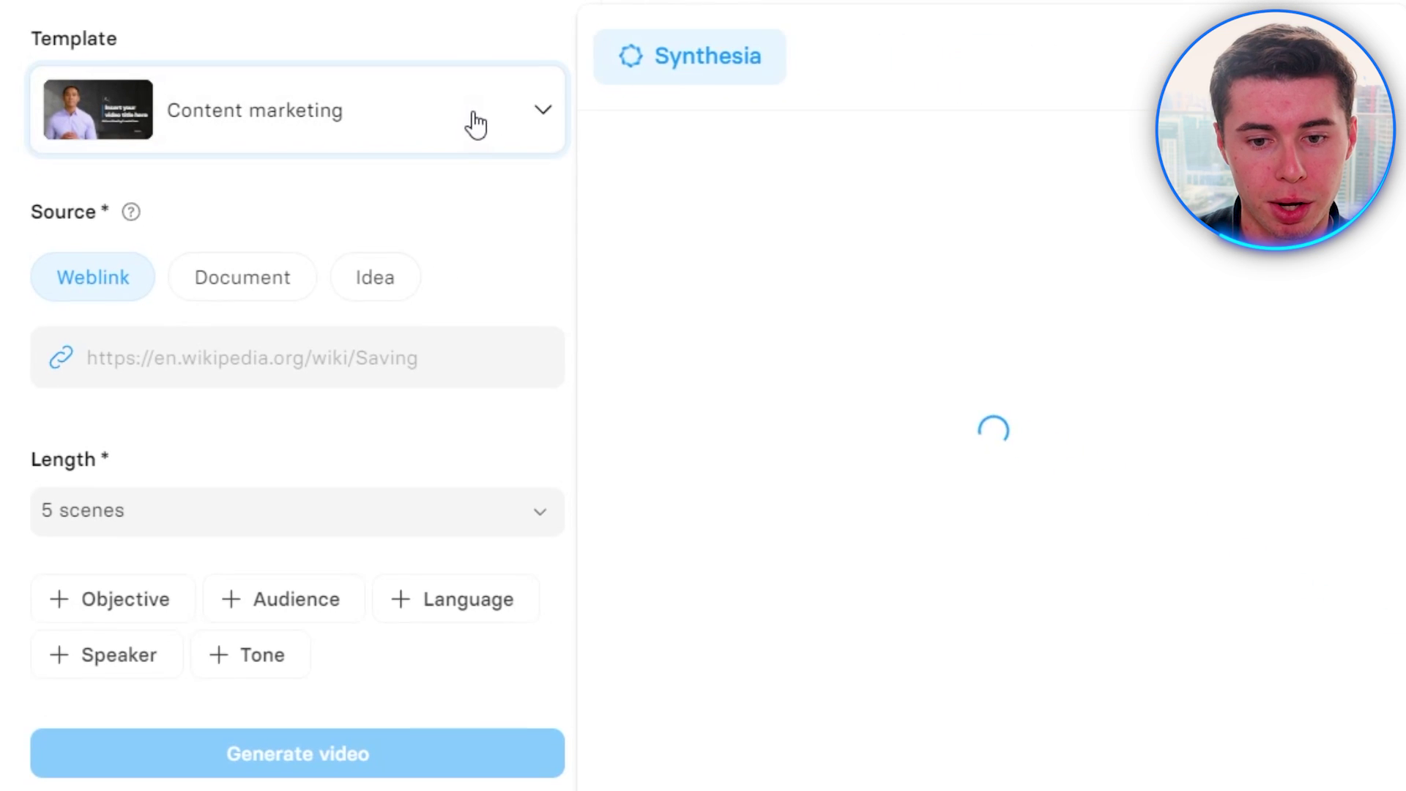
scroll(1181, 682, "down", 5)
scroll(1181, 666, "down", 7)
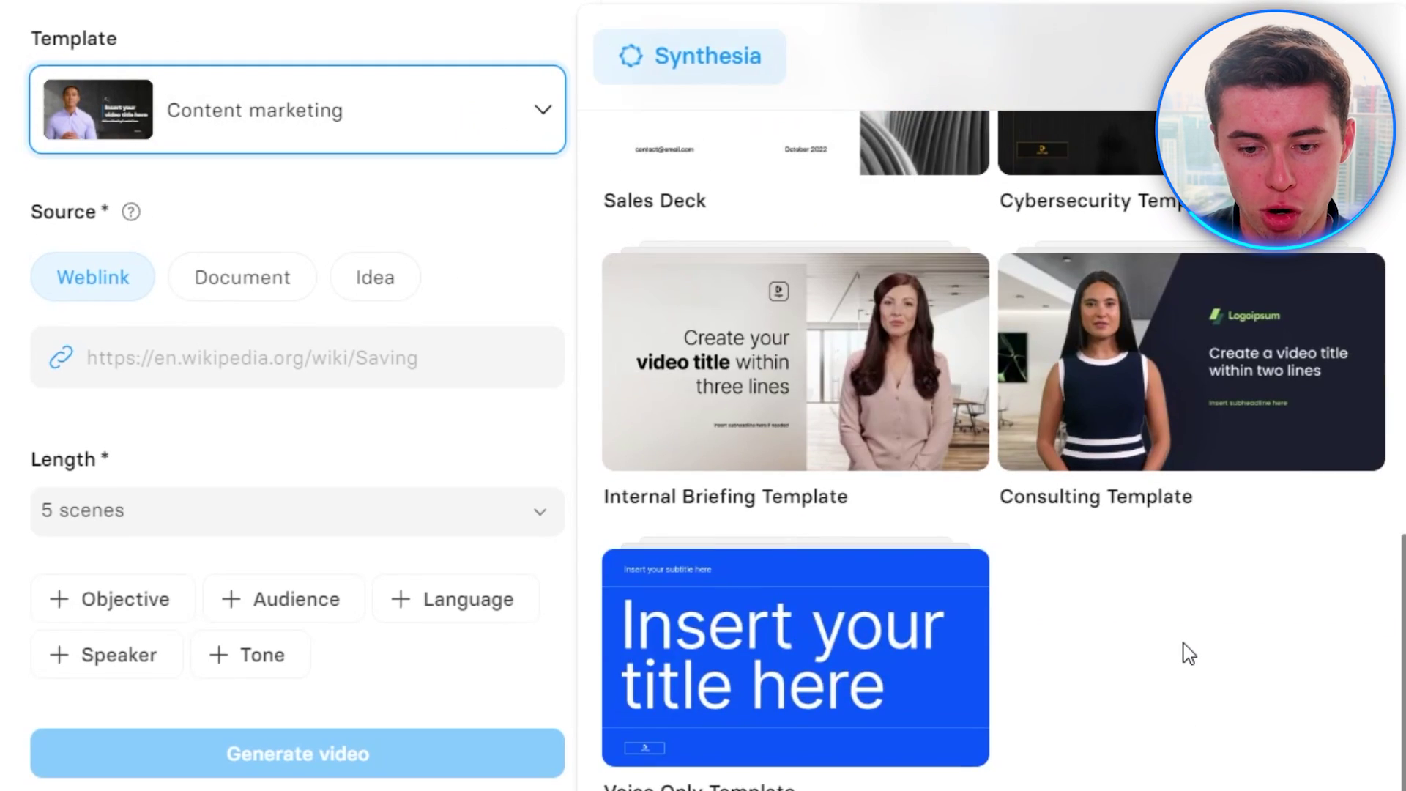
scroll(1187, 648, "up", 10)
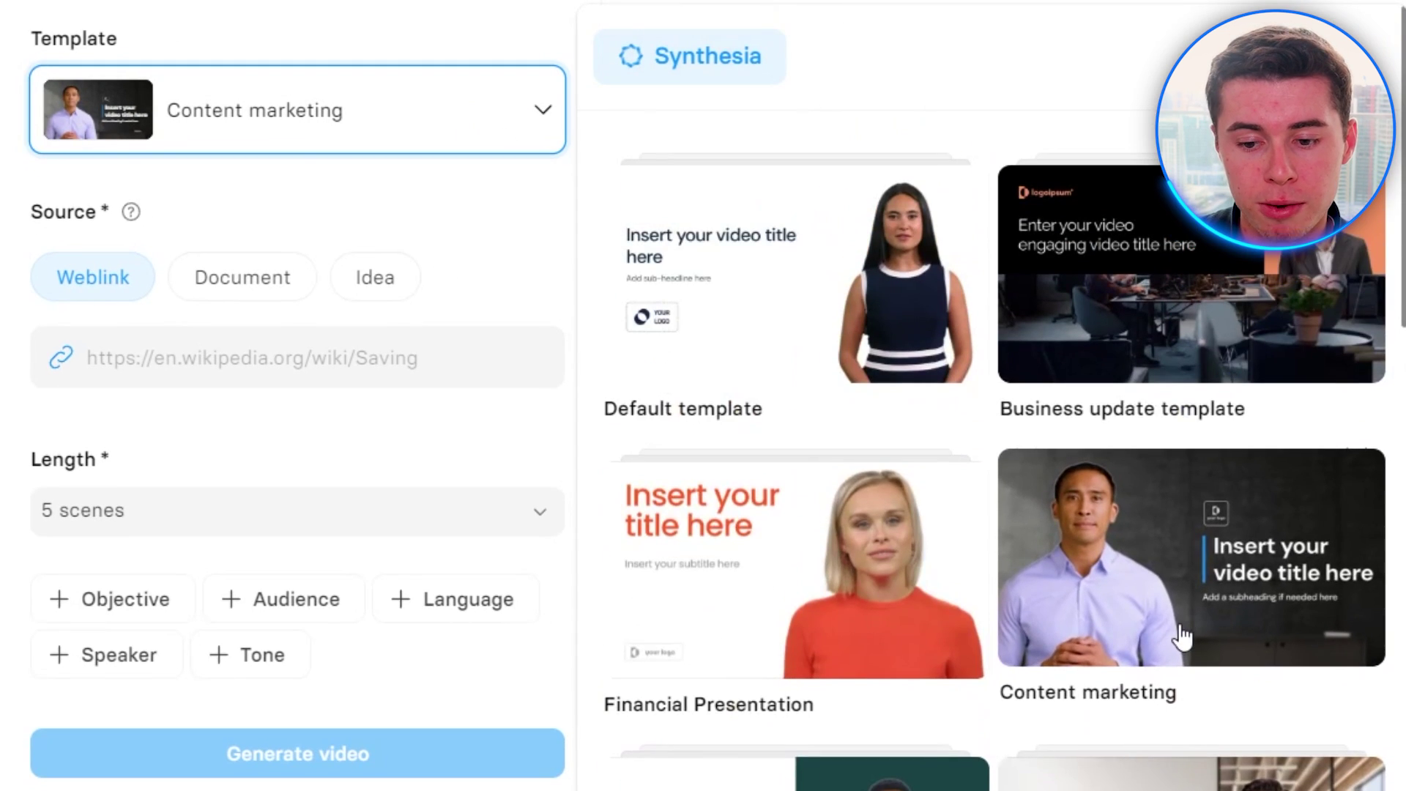
left_click(1199, 582)
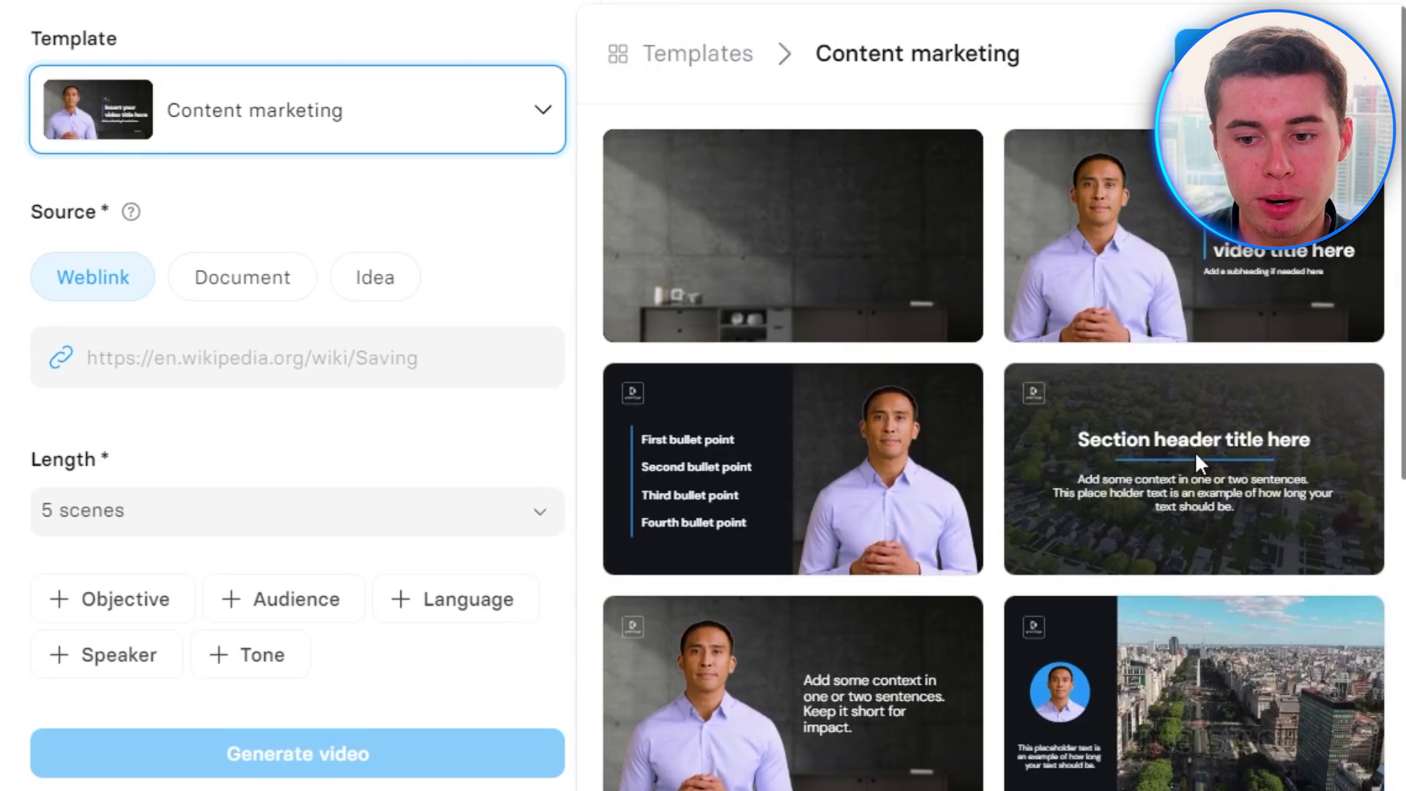
scroll(1194, 451, "down", 8)
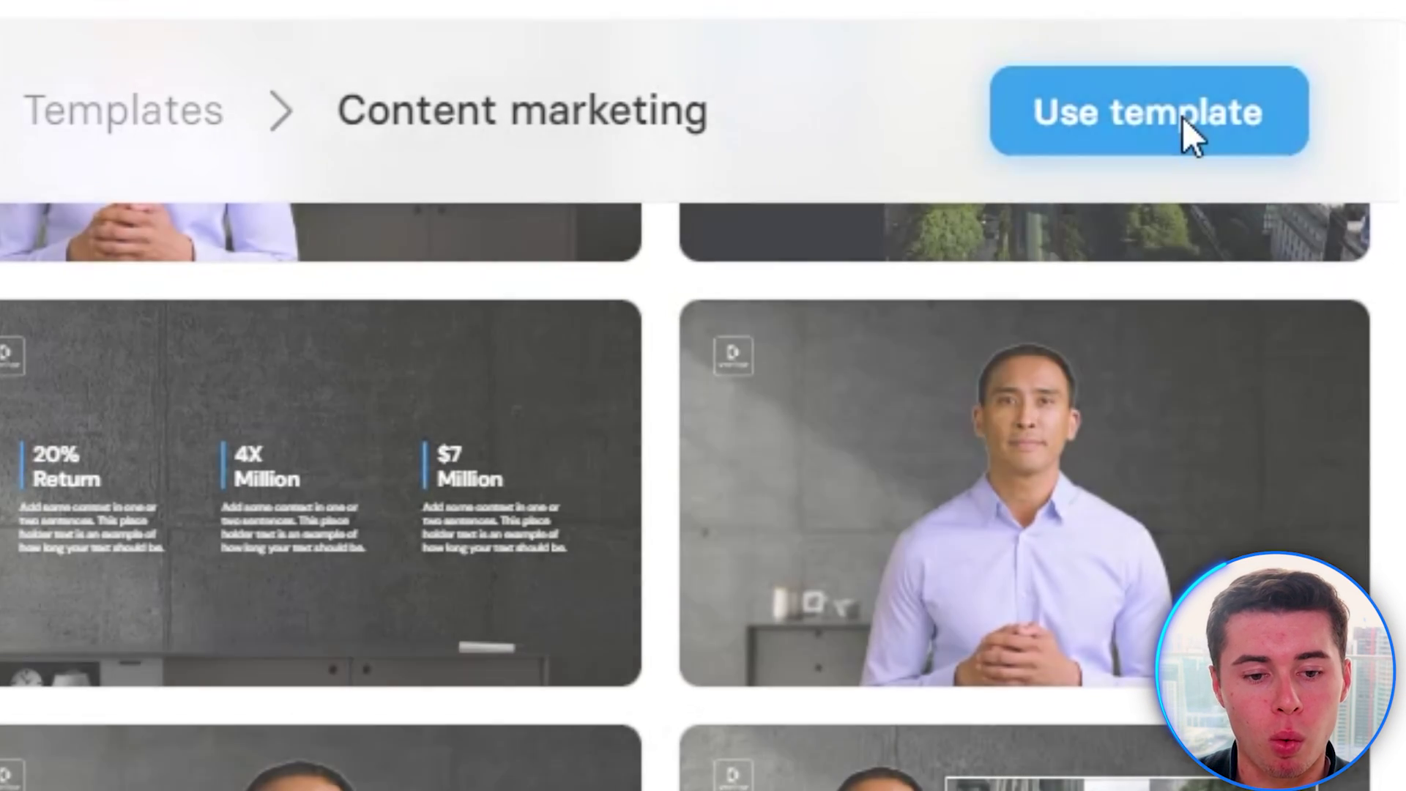
left_click(1190, 132)
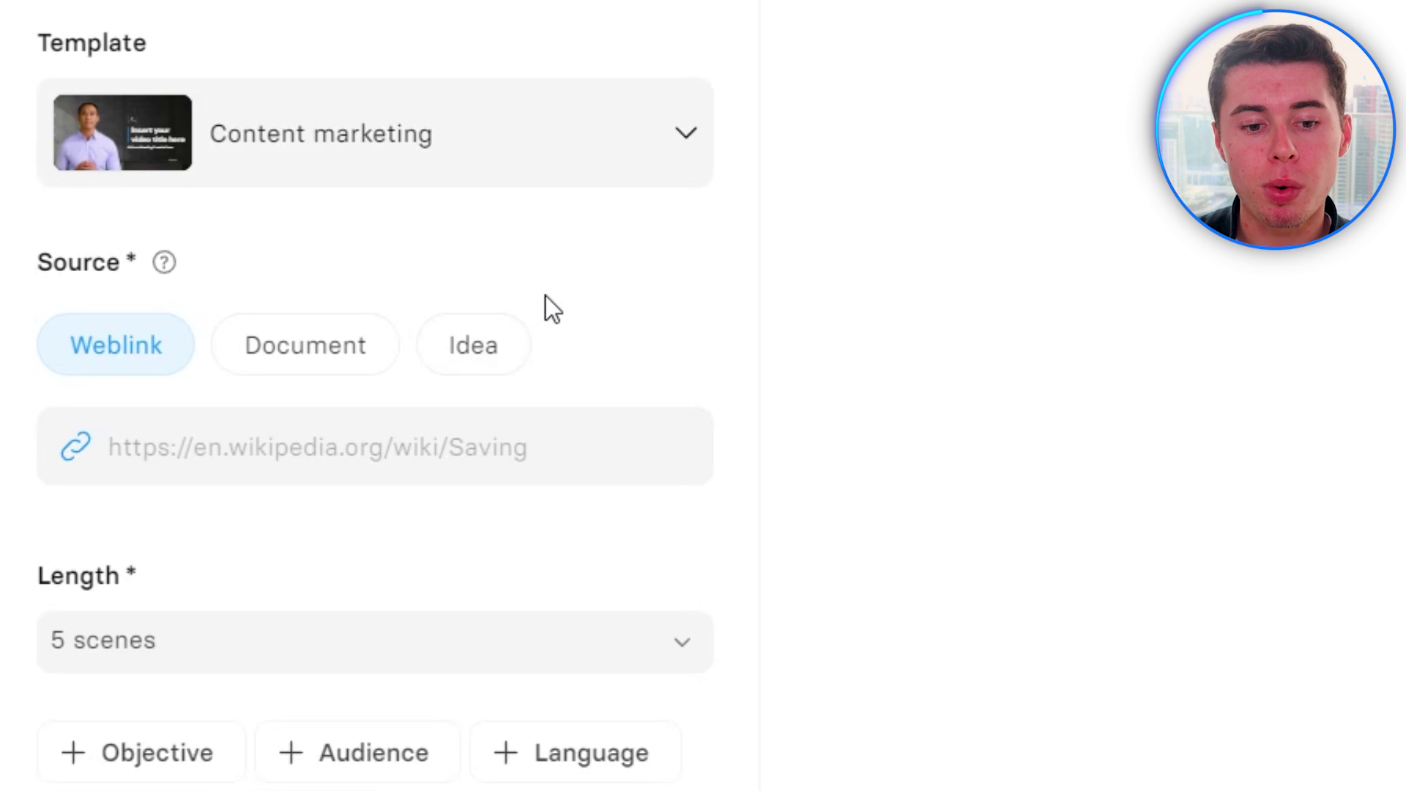
- Settle on the Idea source with the prompt 'Make a video about how Dubai was built so quickly.'
left_click(318, 345)
left_click(473, 345)
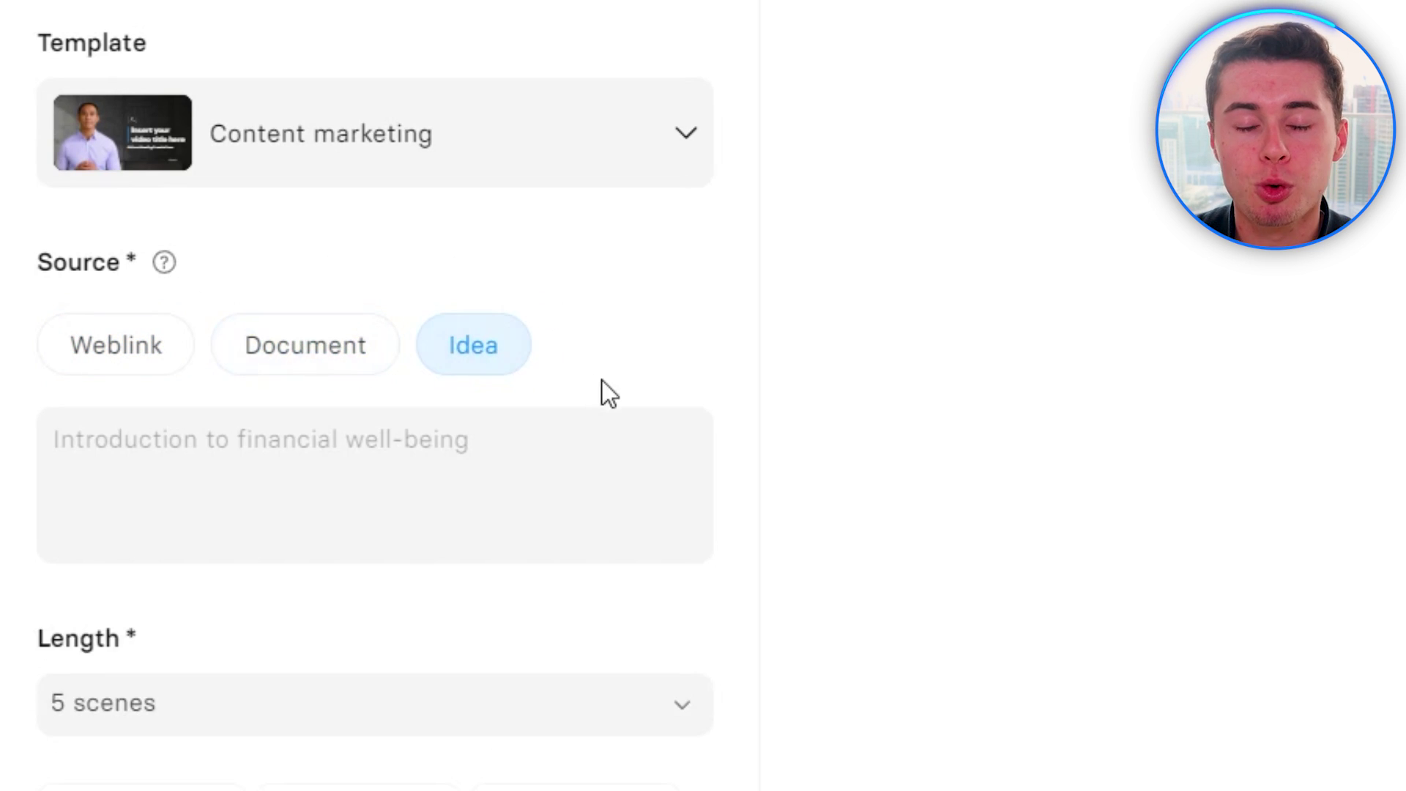
left_click(160, 364)
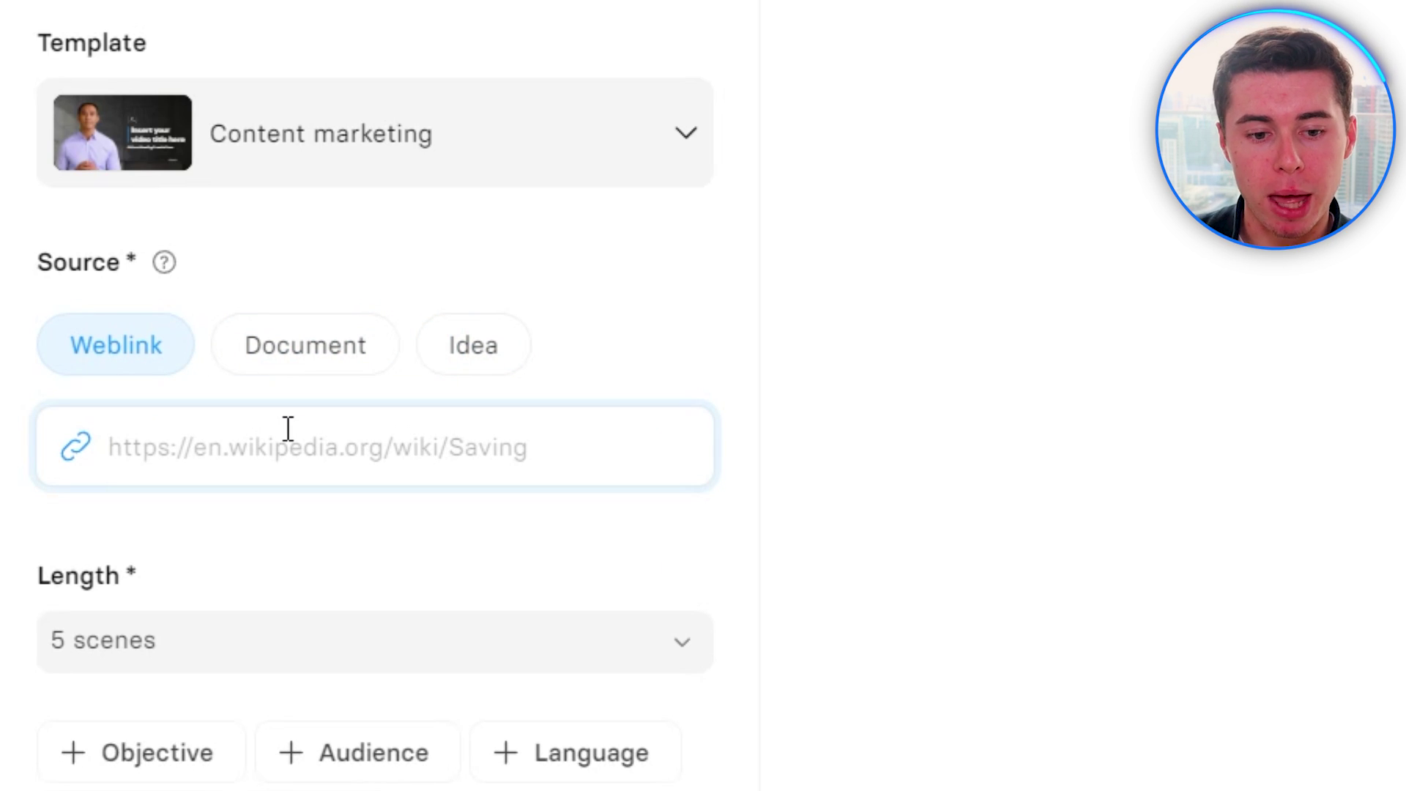
left_click(306, 348)
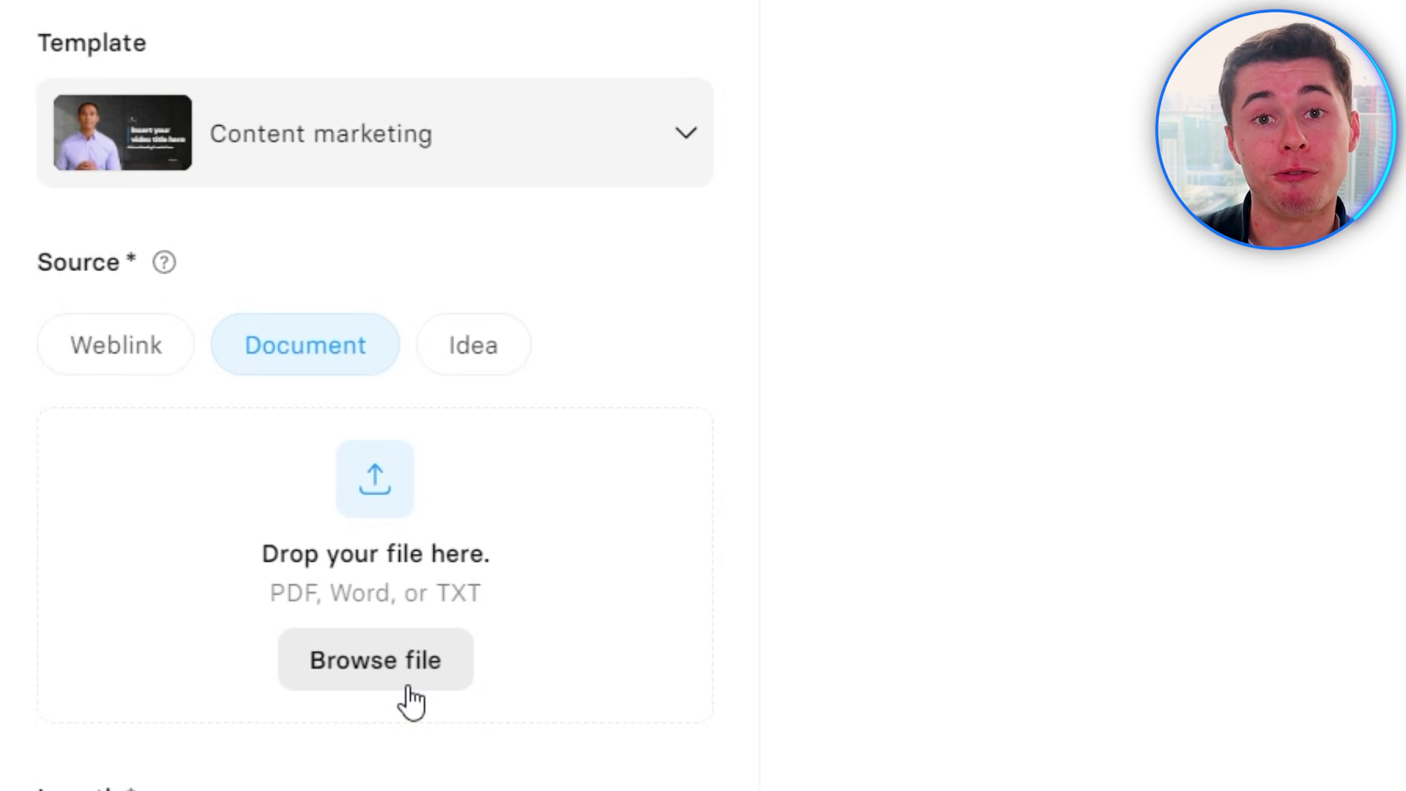
left_click(473, 345)
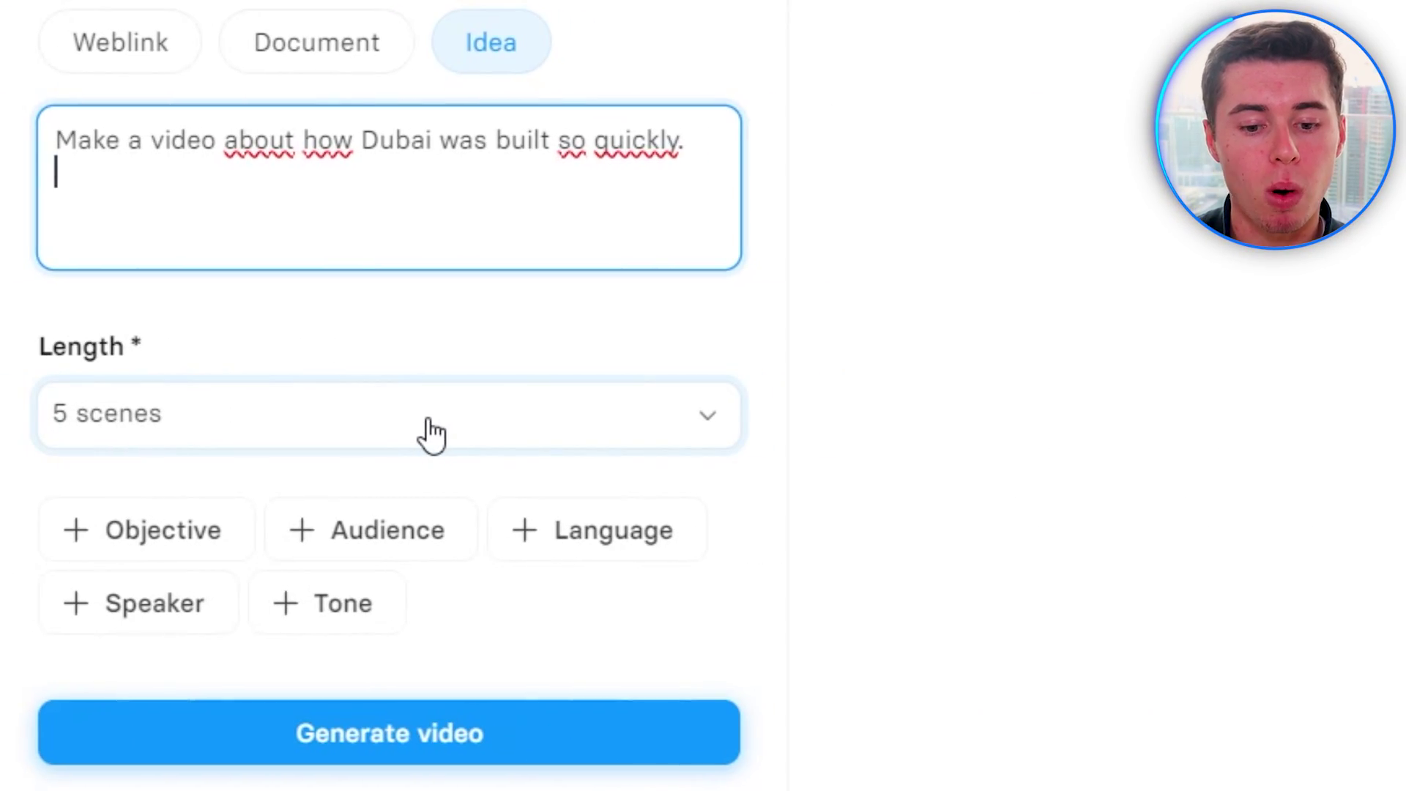
left_click(432, 423)
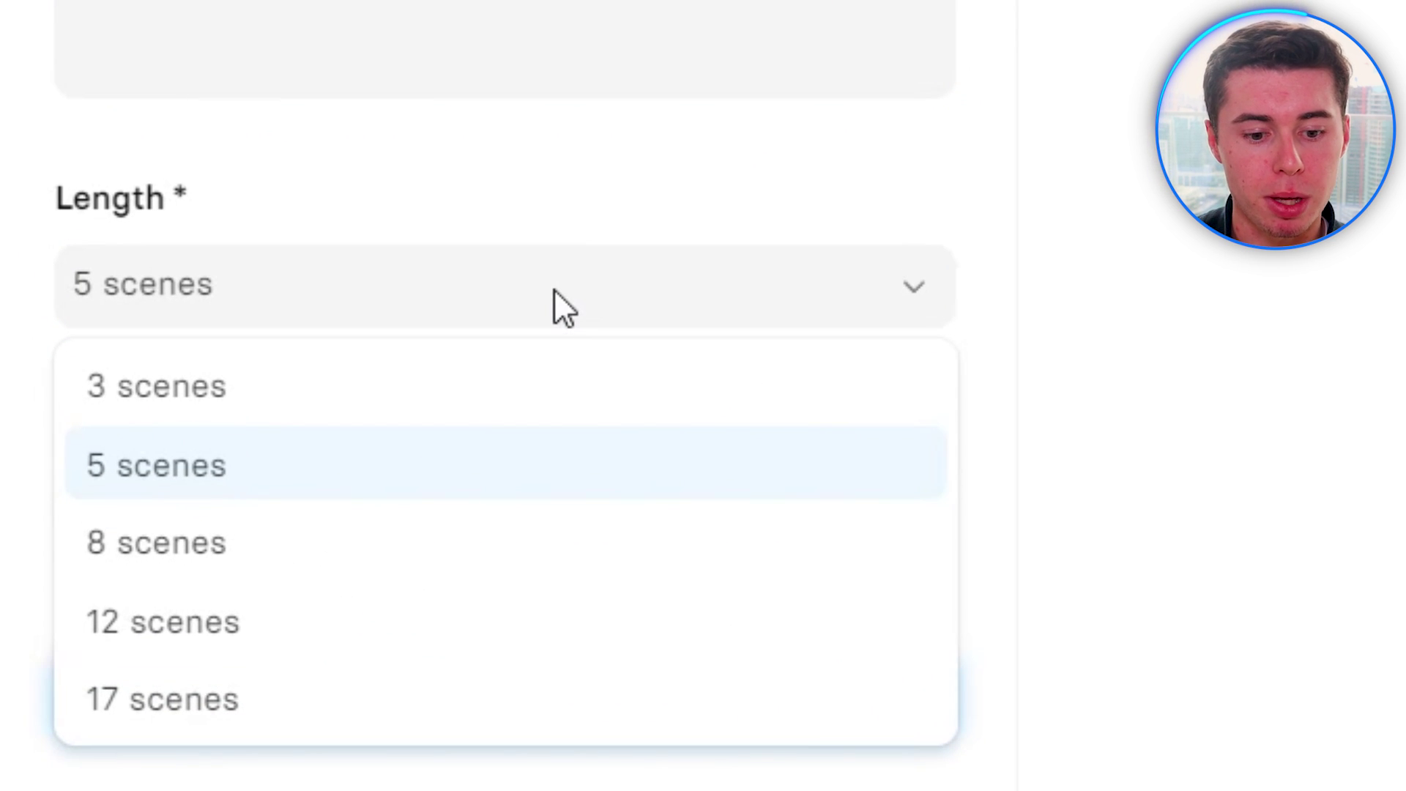
- Set the length to 8 scenes and paste an objective on Dubai's fast build compared to other countries
left_click(188, 548)
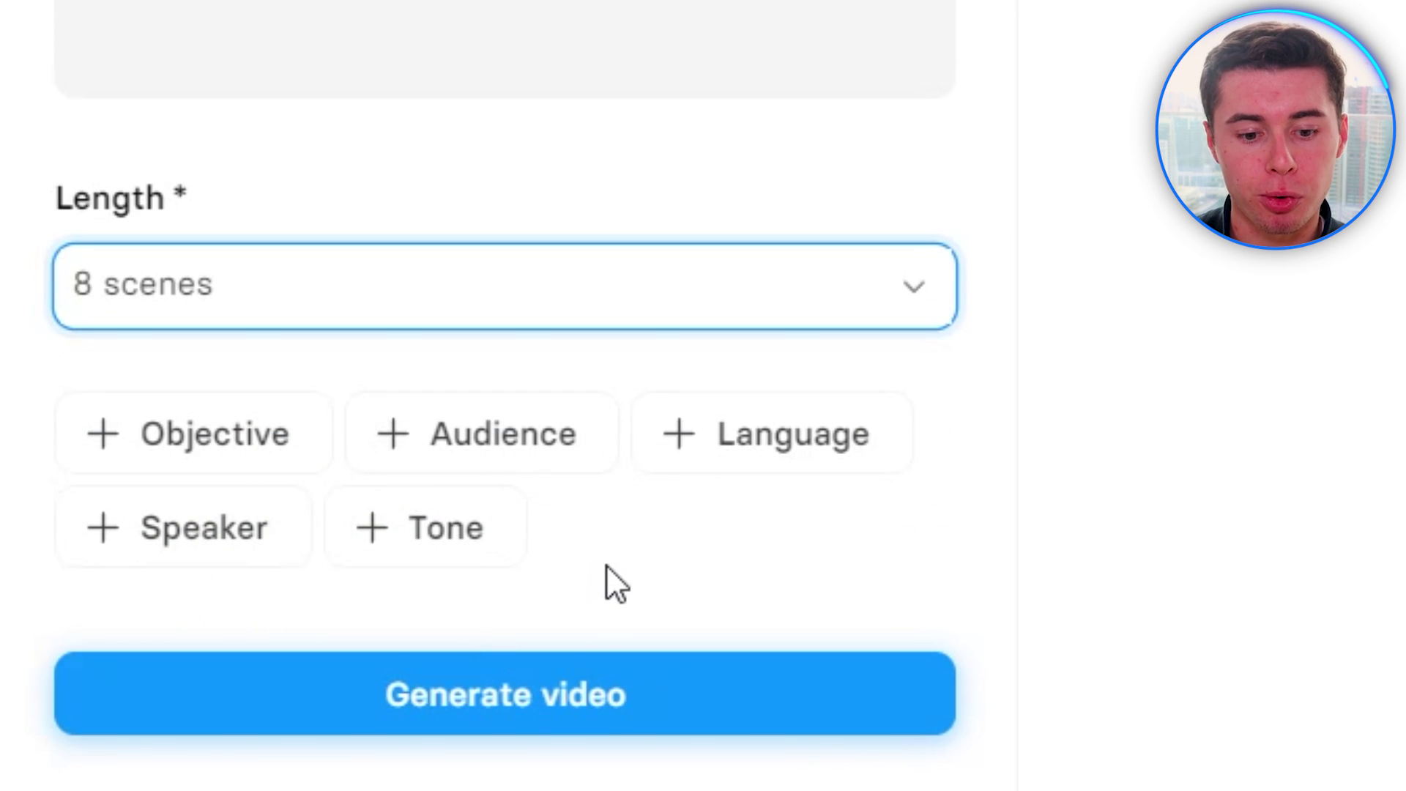
left_click(139, 454)
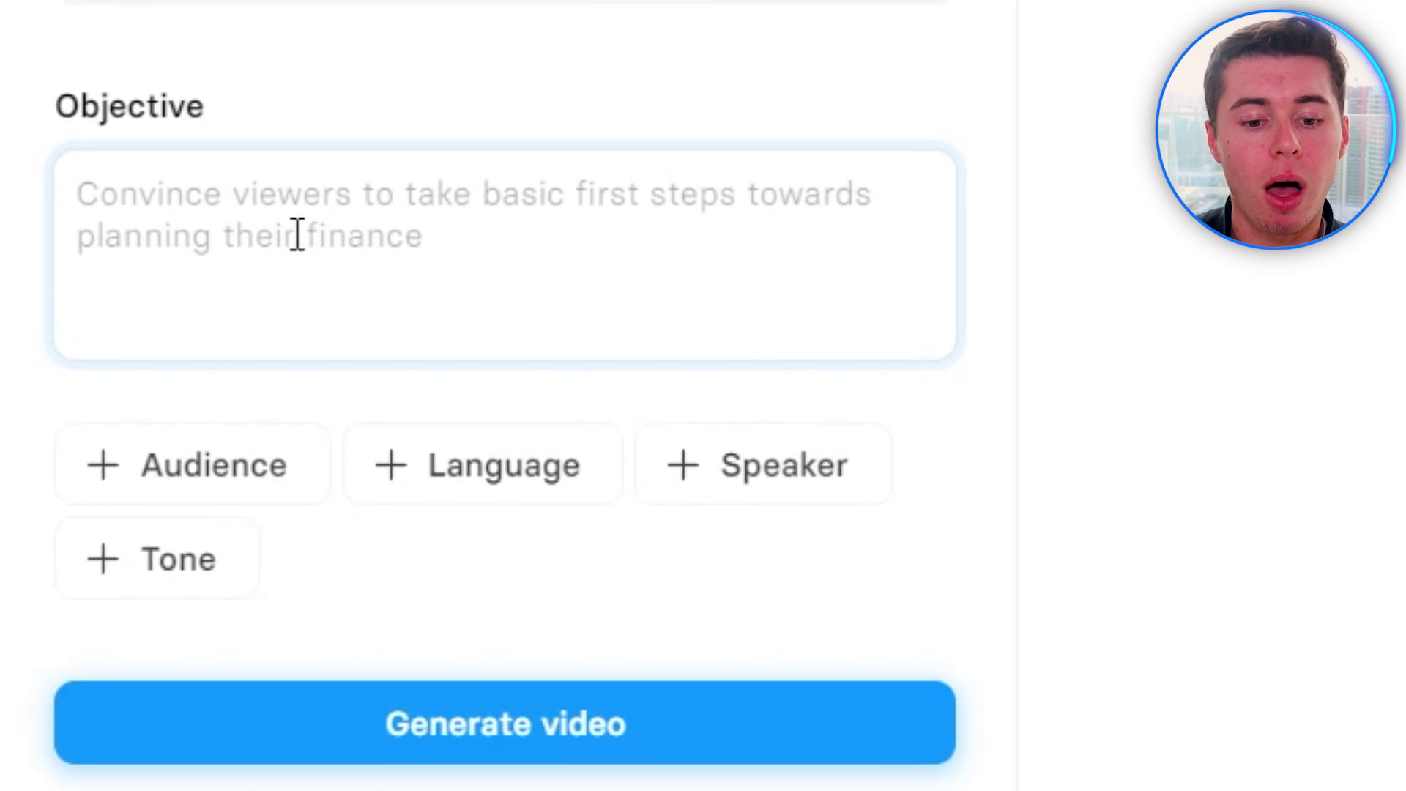
left_click(358, 256)
type("show the viewer how dubai made it possible to build the city so quickly compared to other countries.")
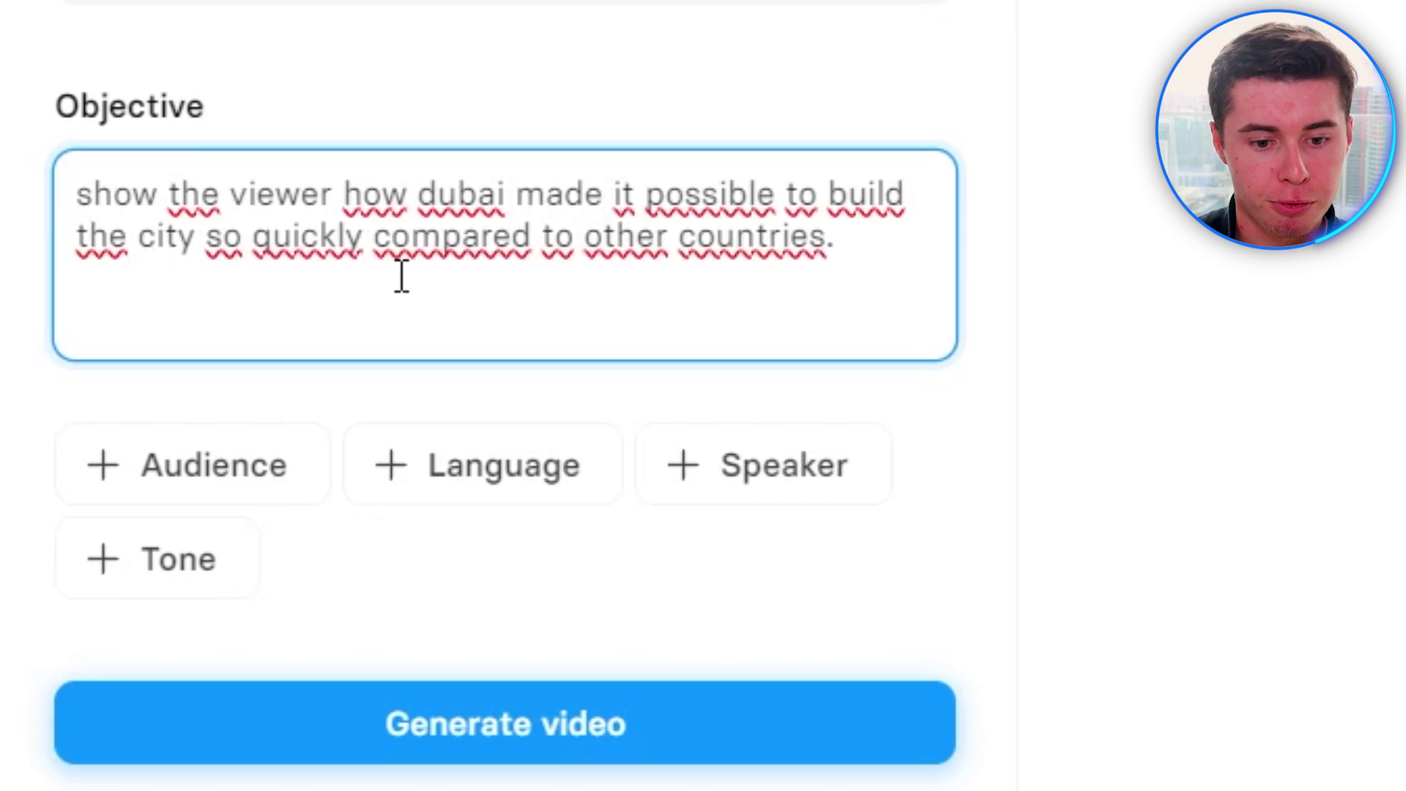
key("Return")
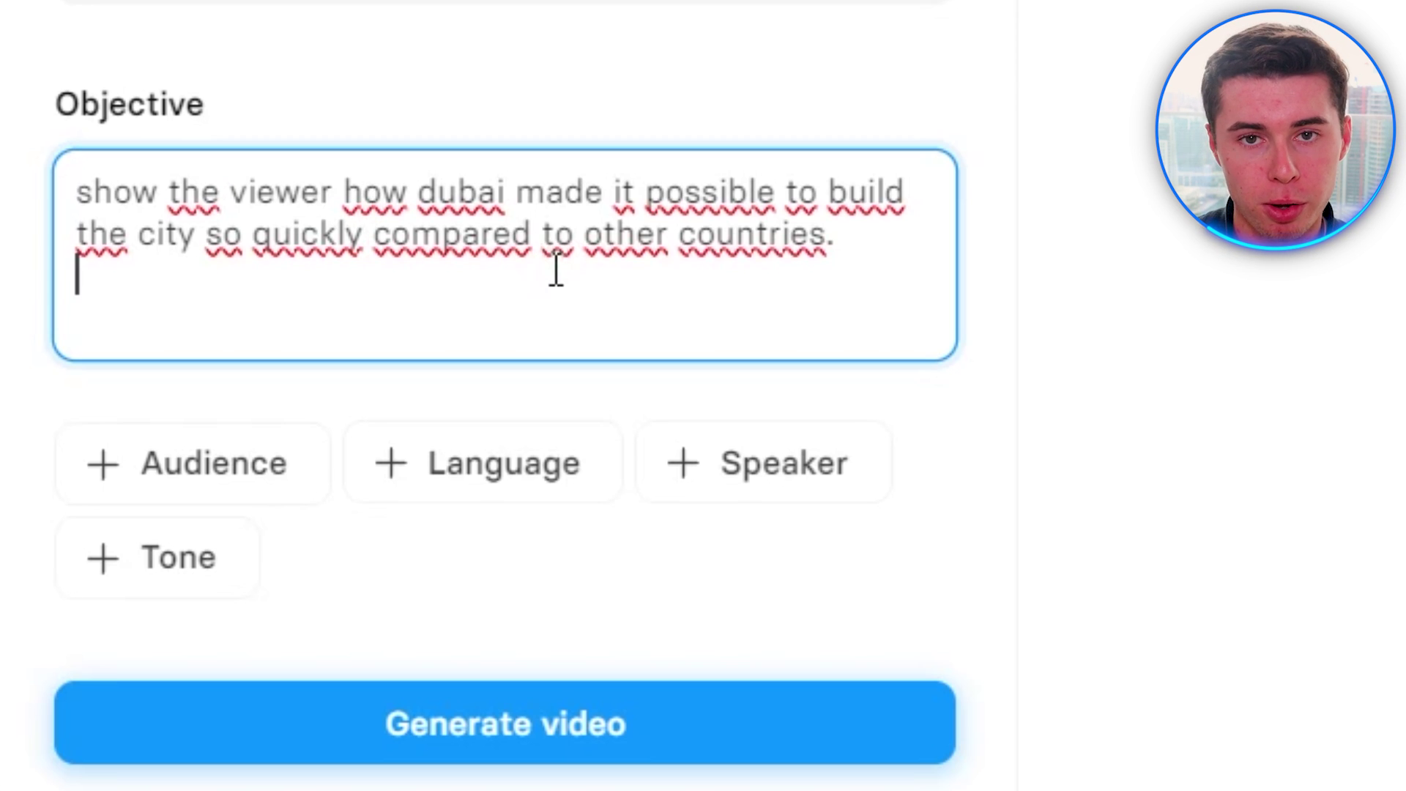
- Set the audience to '20 to 60 year olds' and keep the language as English
left_click(257, 471)
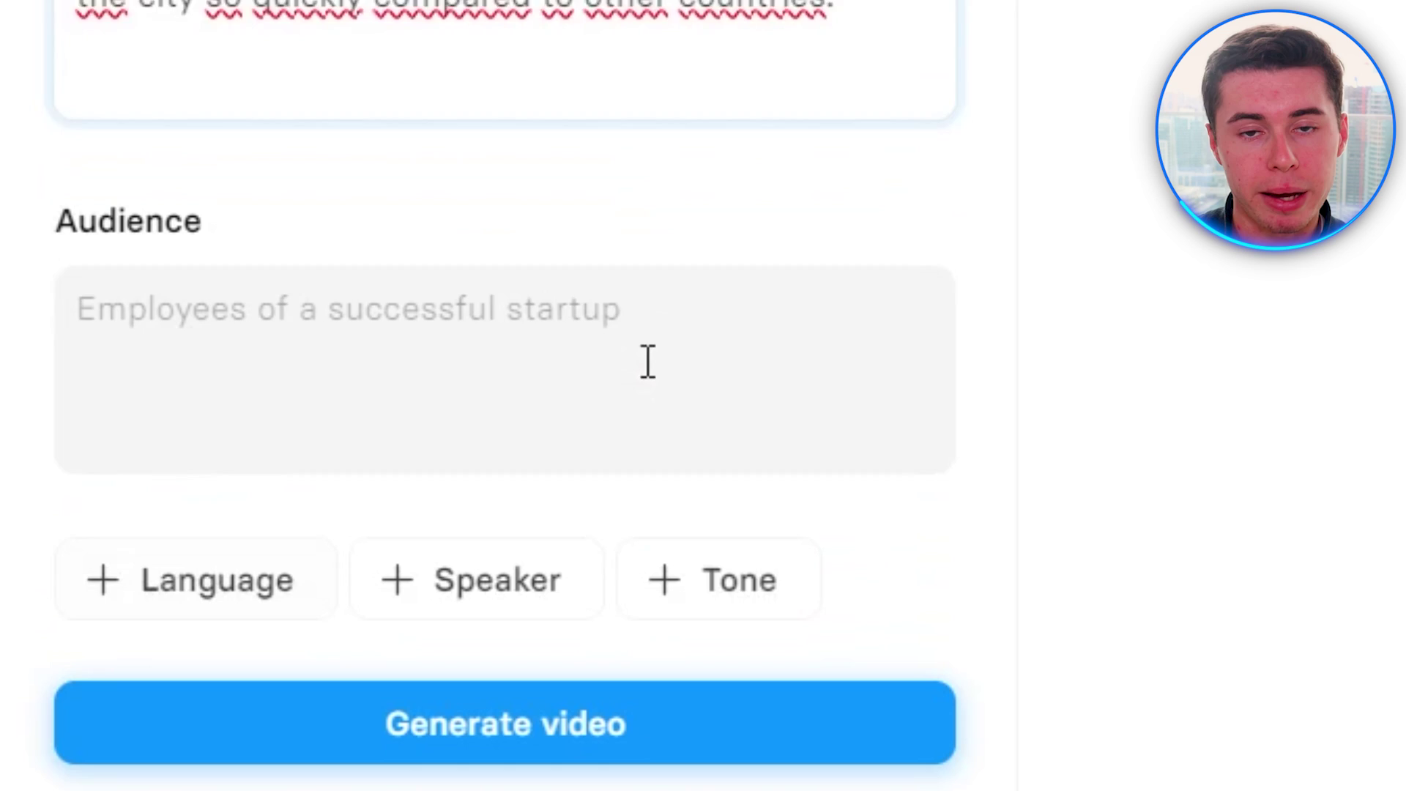
left_click(469, 352)
type("20 to 60 year olds")
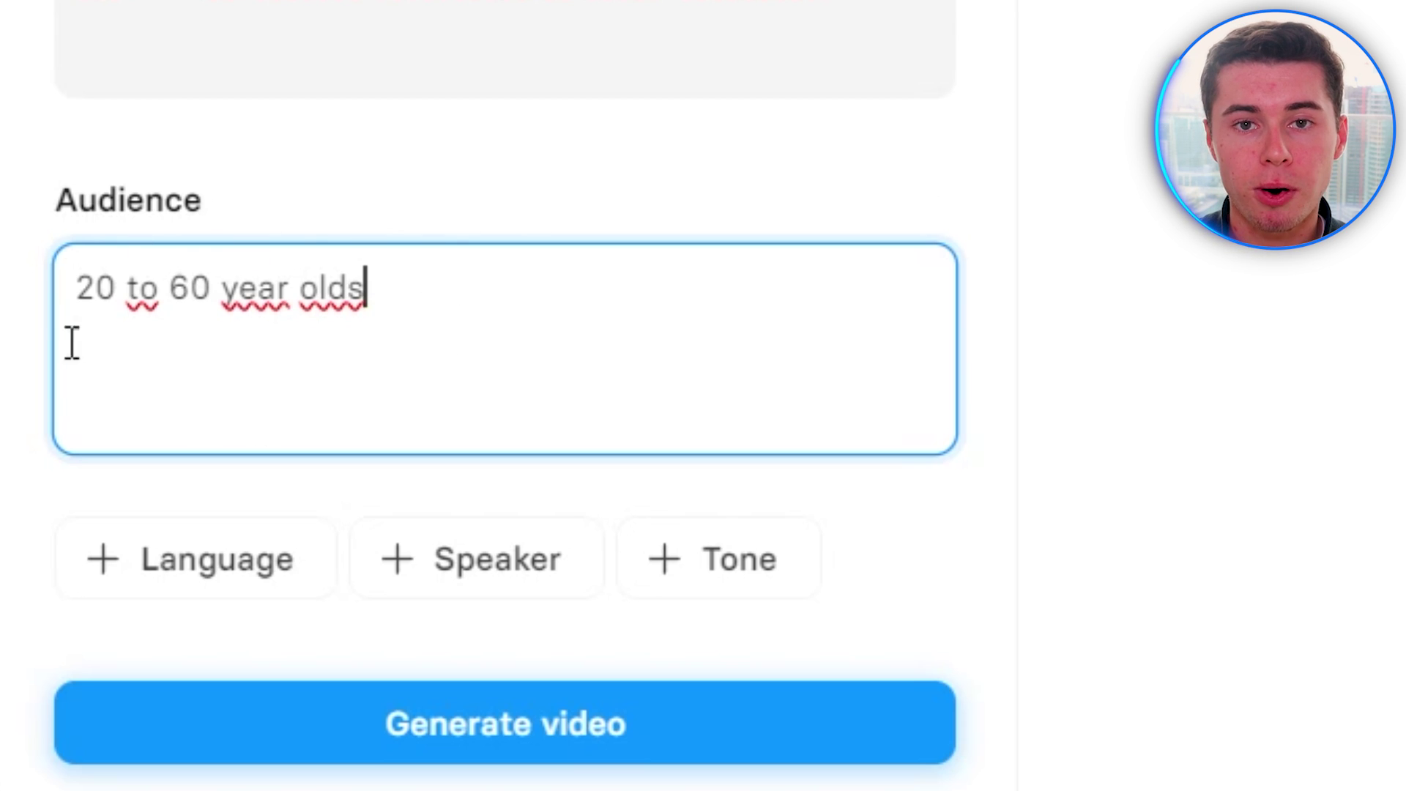
left_click(146, 560)
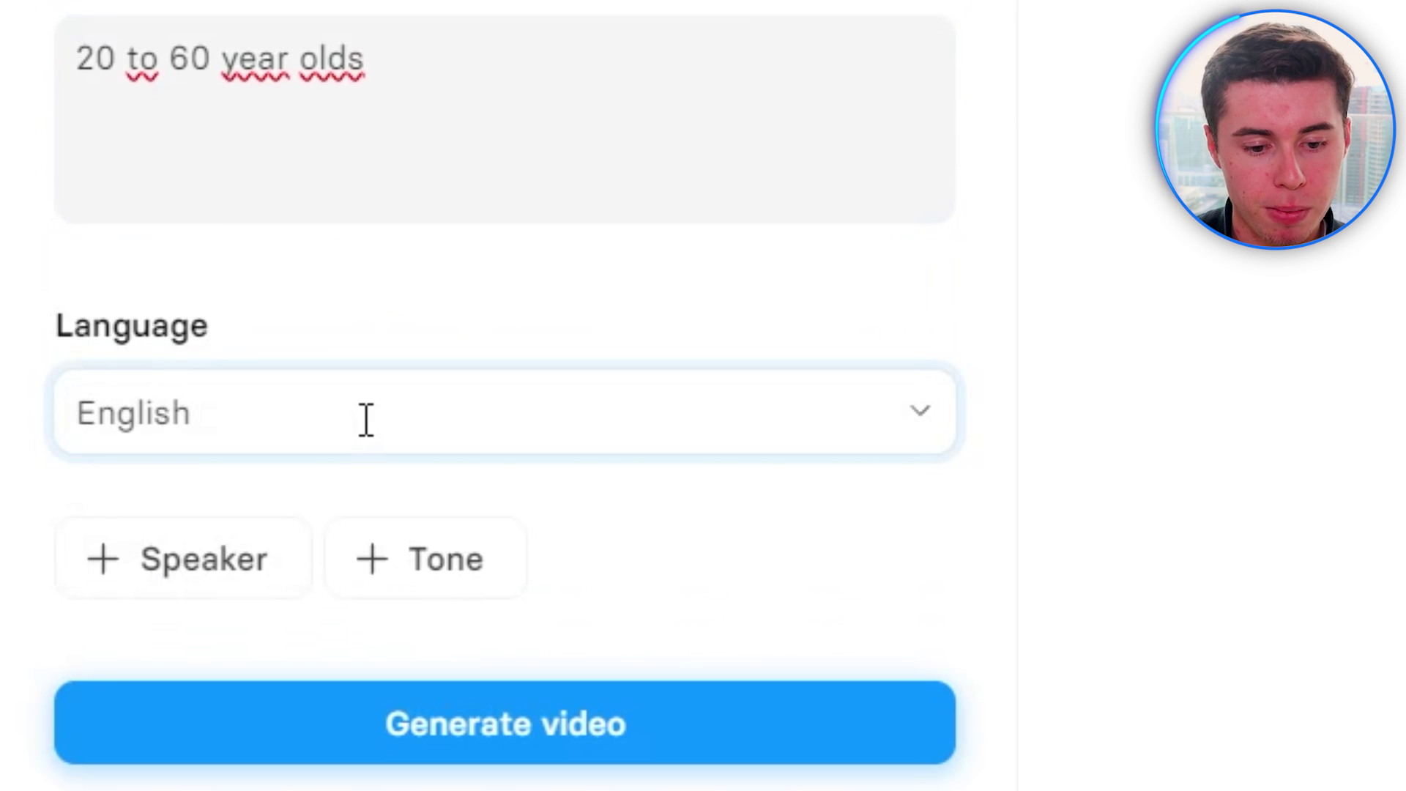
left_click(367, 420)
scroll(439, 65, "down", 20)
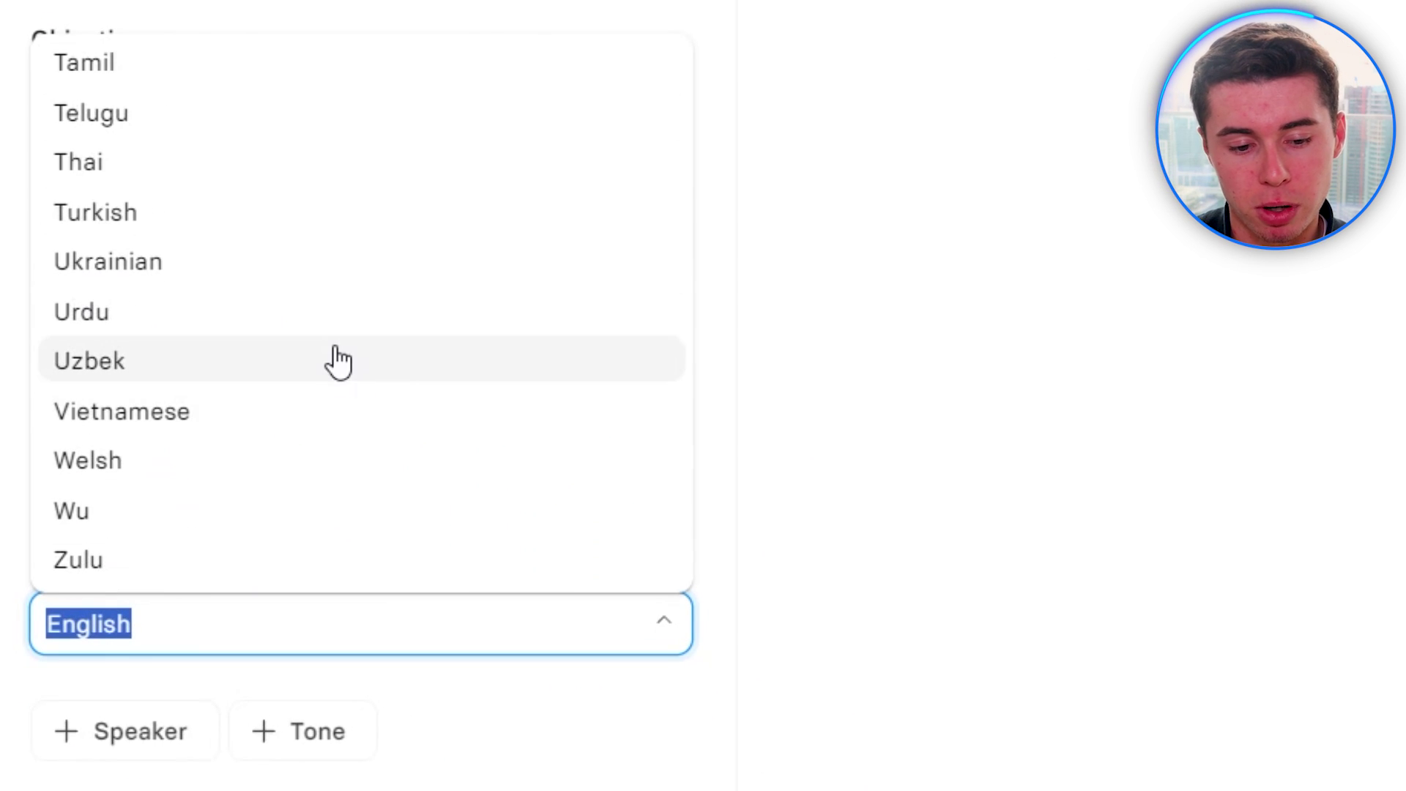
left_click(161, 761)
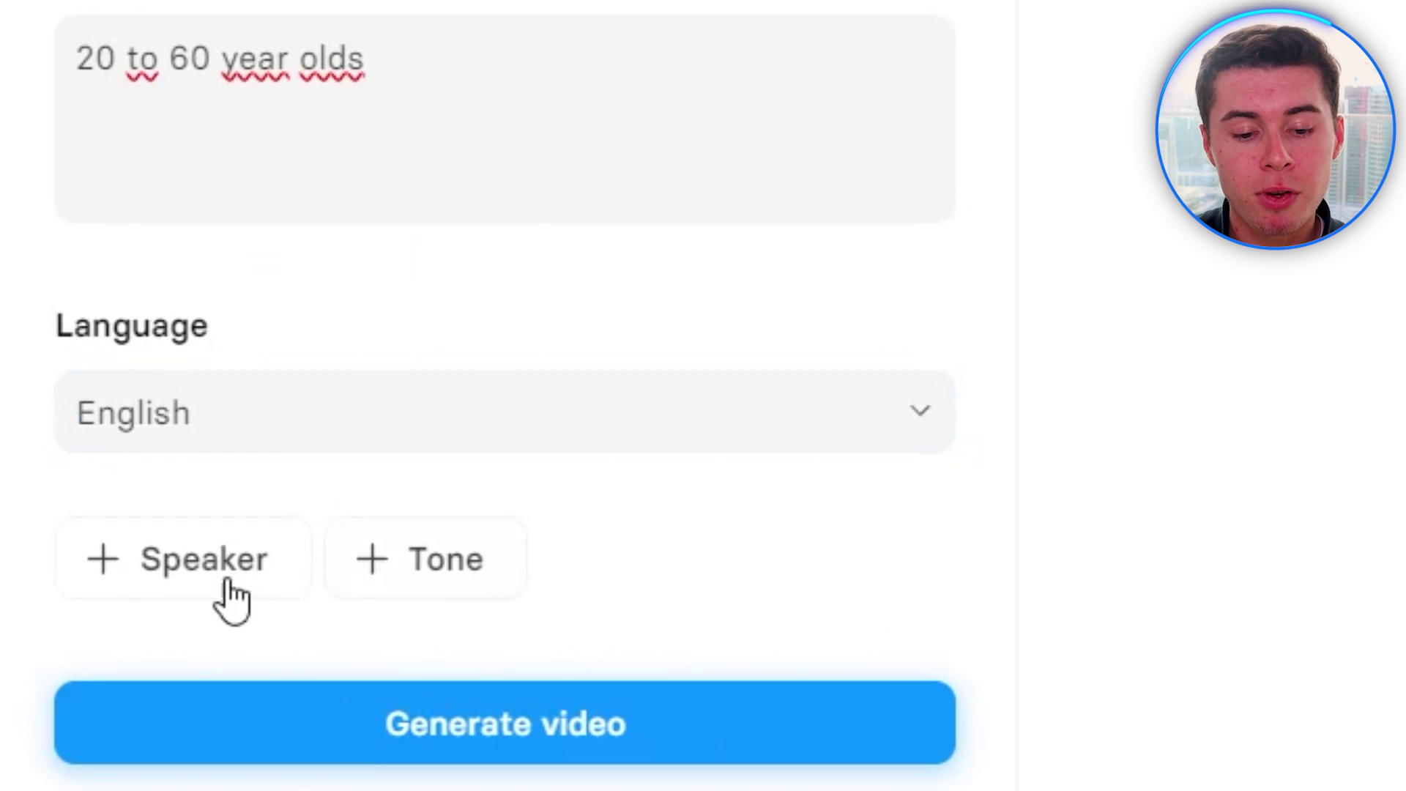
- Make the speaker a construction expert, set the tone to 'professional', and generate the video
left_click(233, 599)
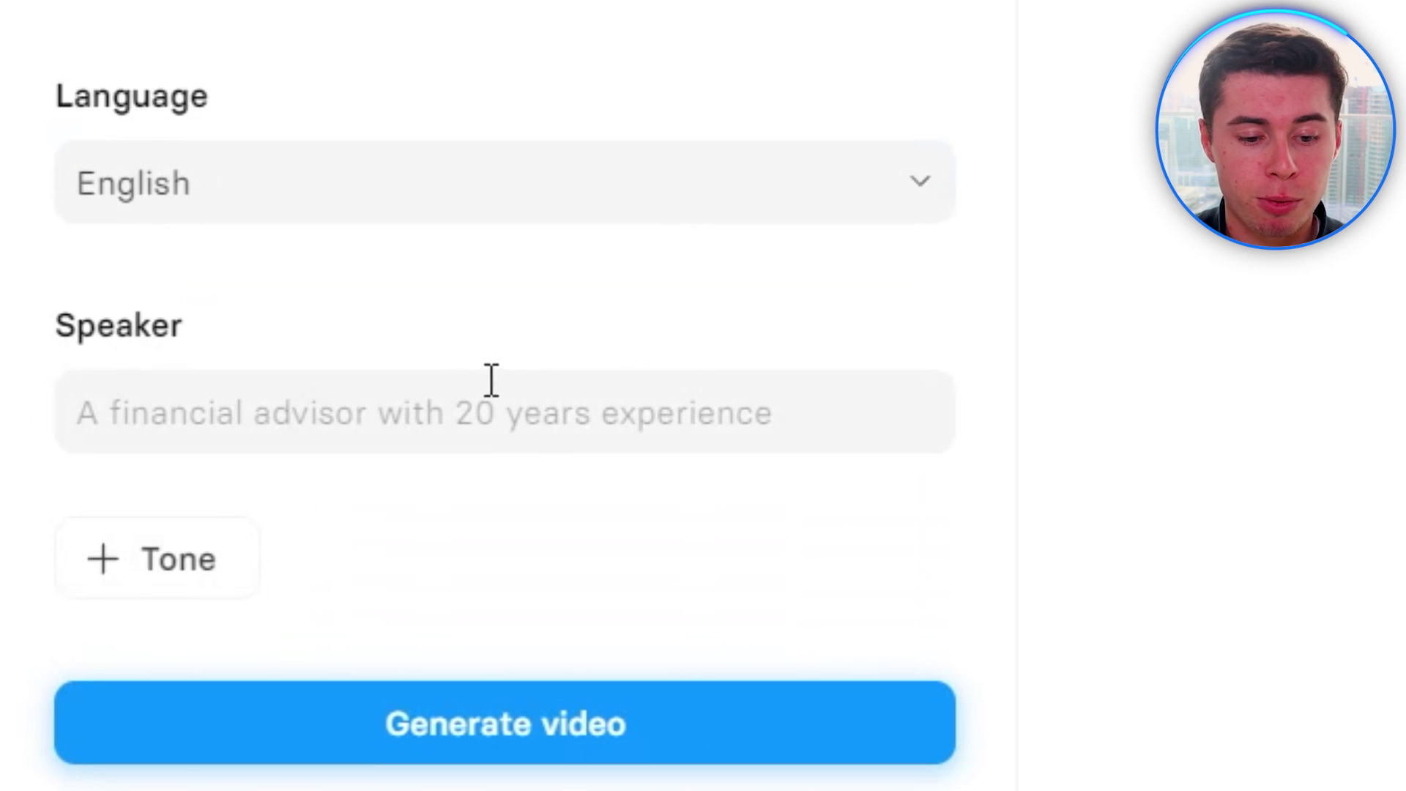
left_click(419, 407)
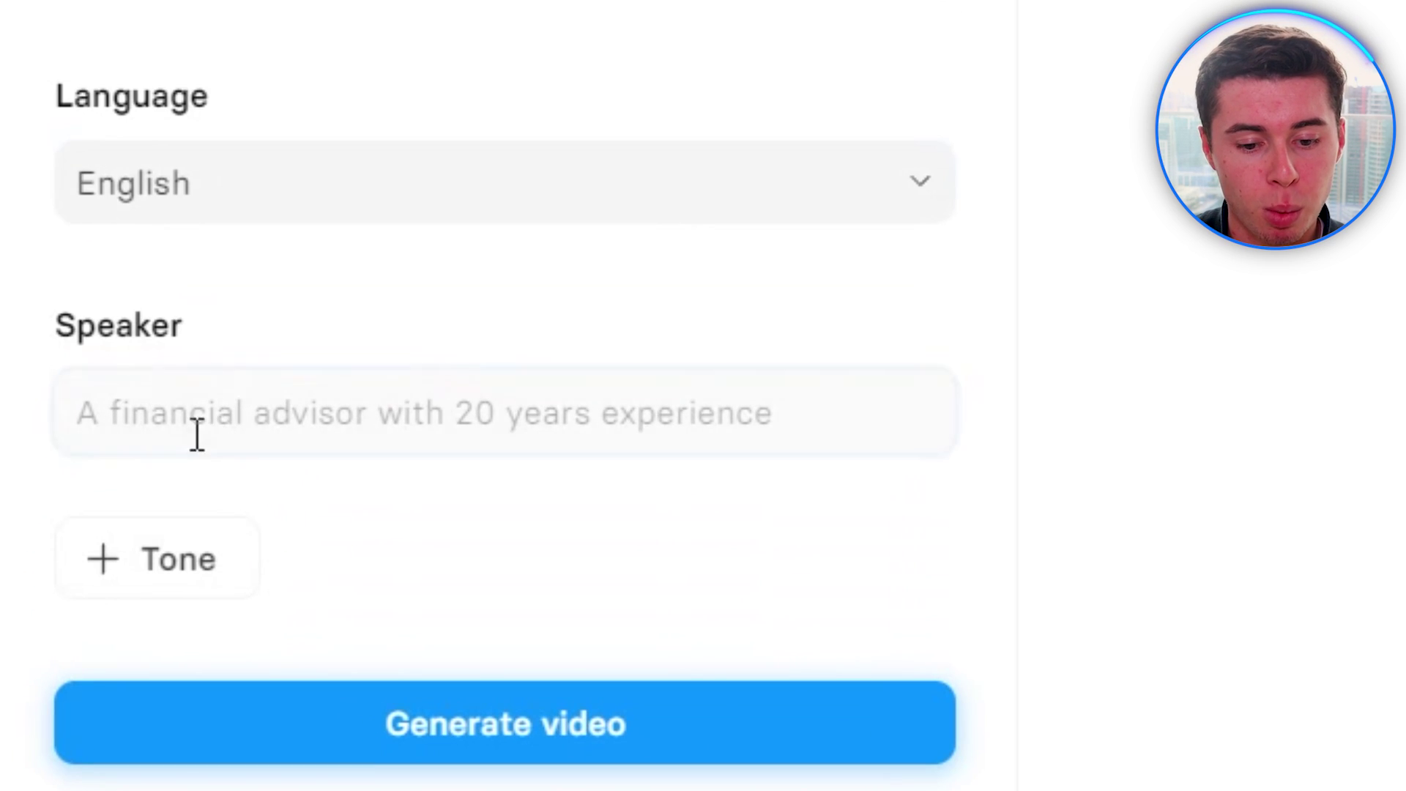
left_click(475, 425)
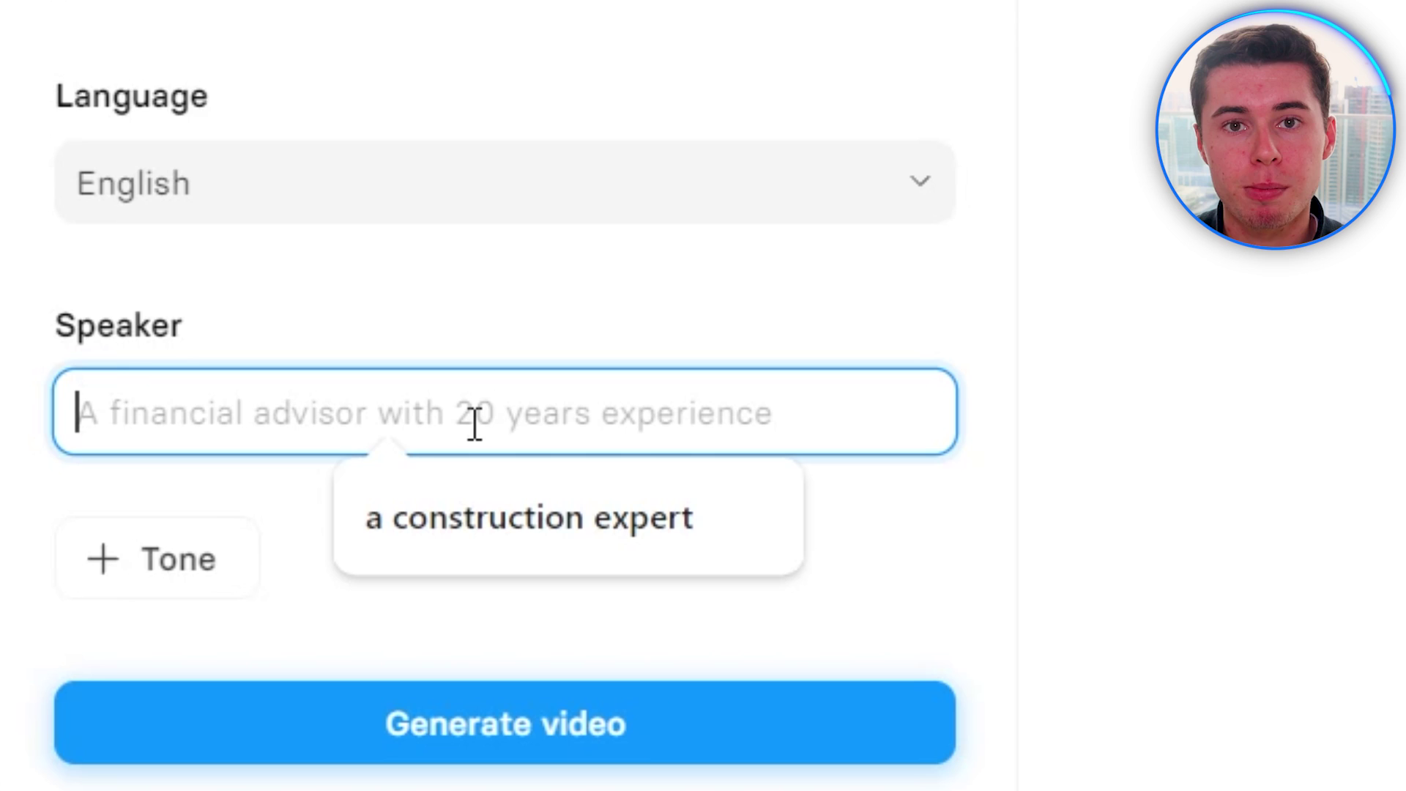
left_click(542, 519)
left_click(220, 559)
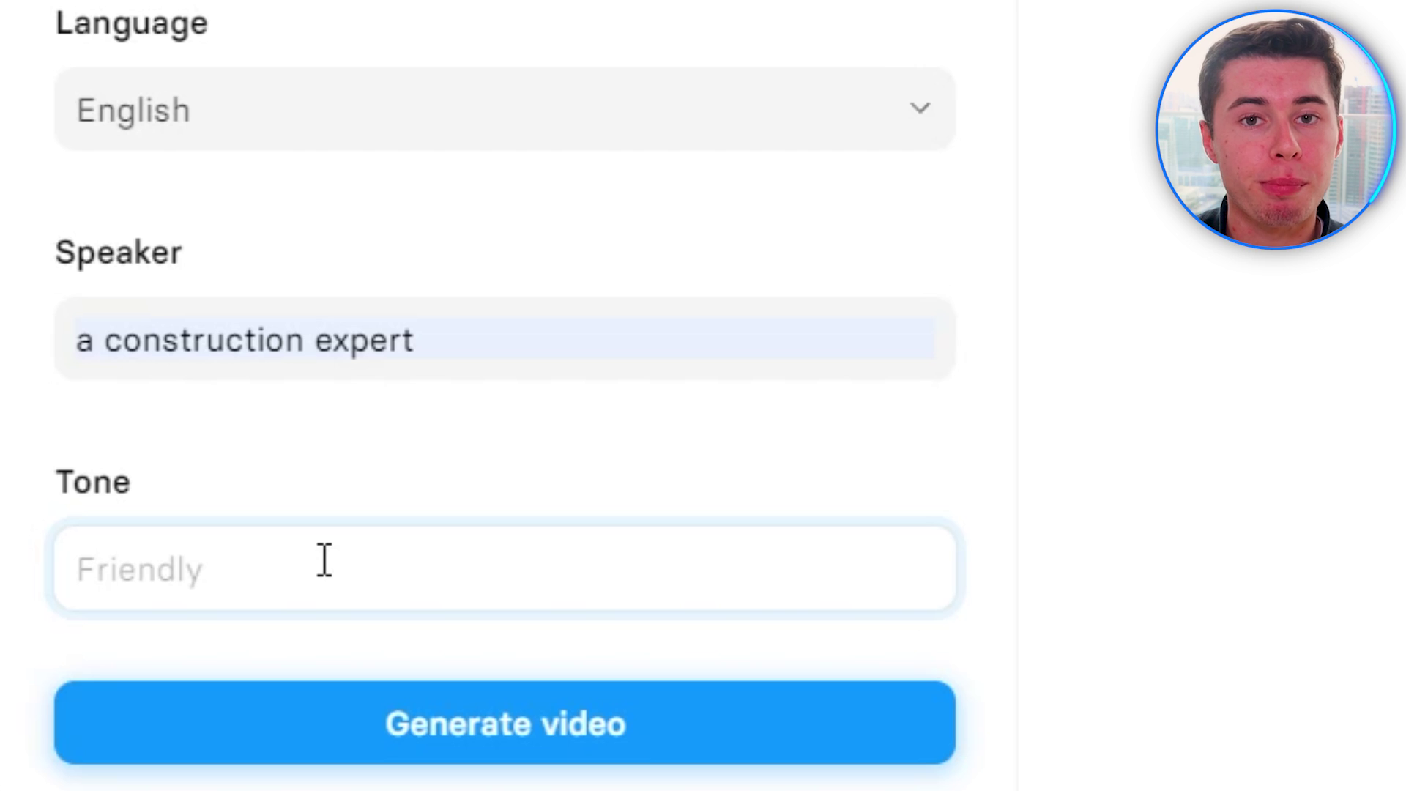
left_click(324, 560)
type("professional")
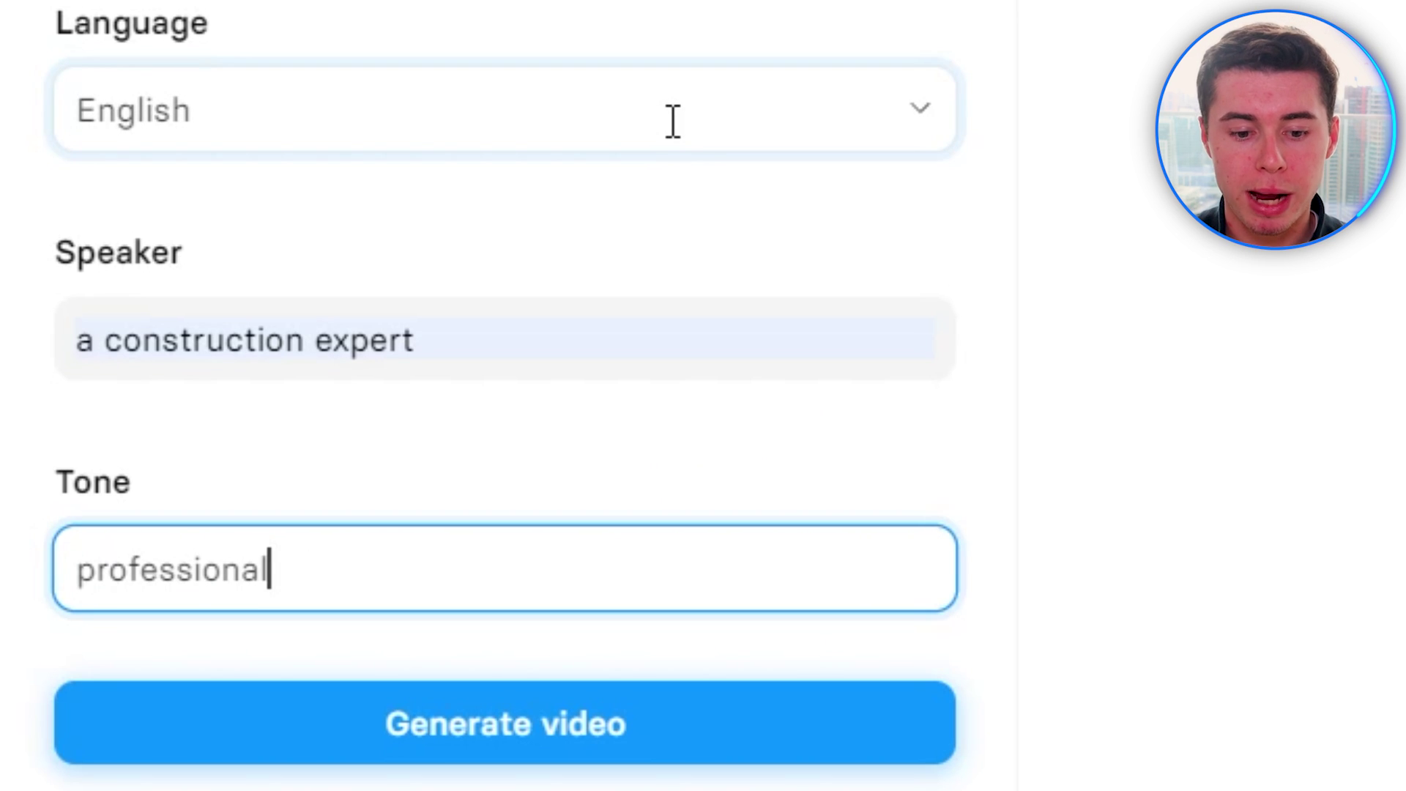
left_click(573, 721)
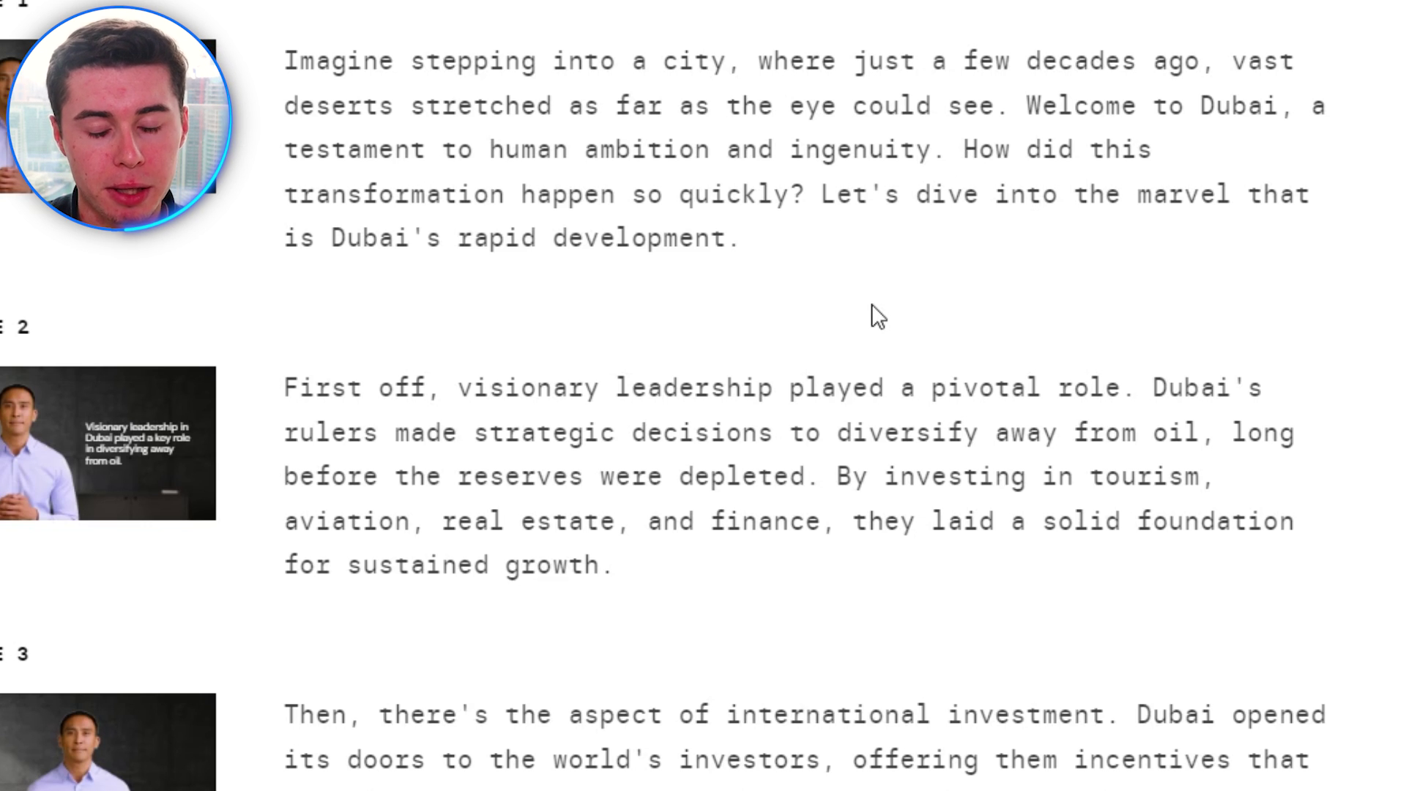
- Scroll through the generated Dubai script and its scene previews
scroll(879, 317, "down", 10)
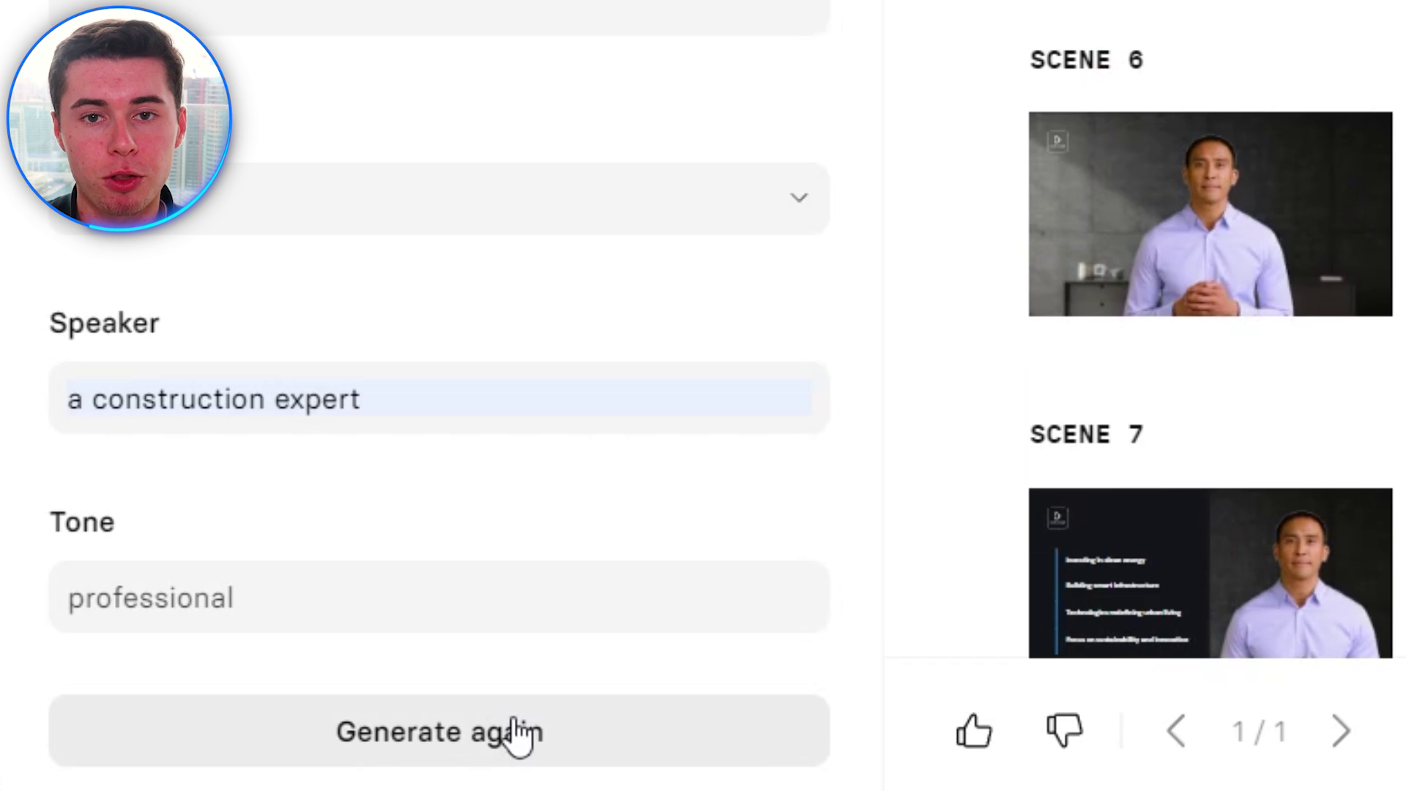
scroll(1212, 329, "up", 8)
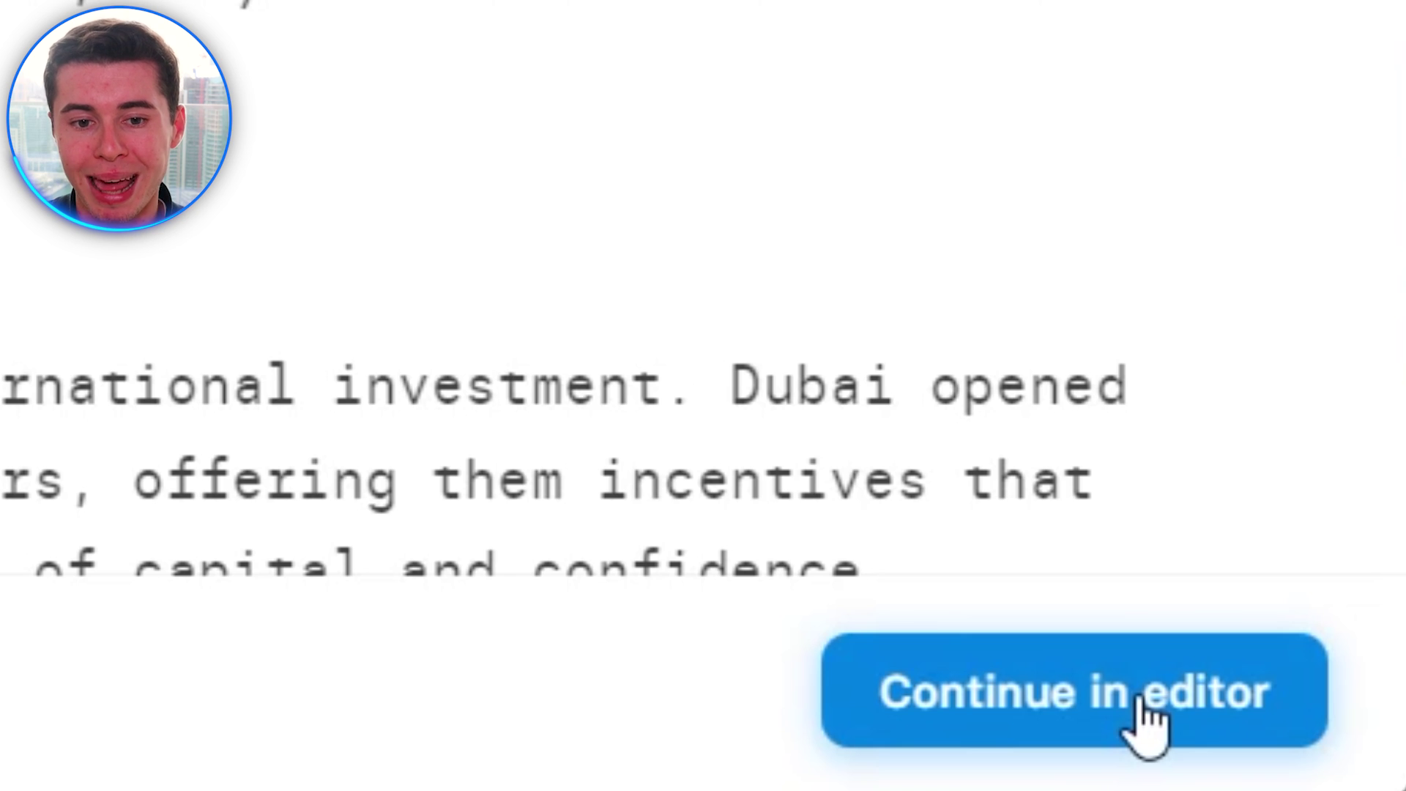
- Open the Dubai's Rapid Development project in the editor and preview scenes 2 to 4
left_click(1186, 722)
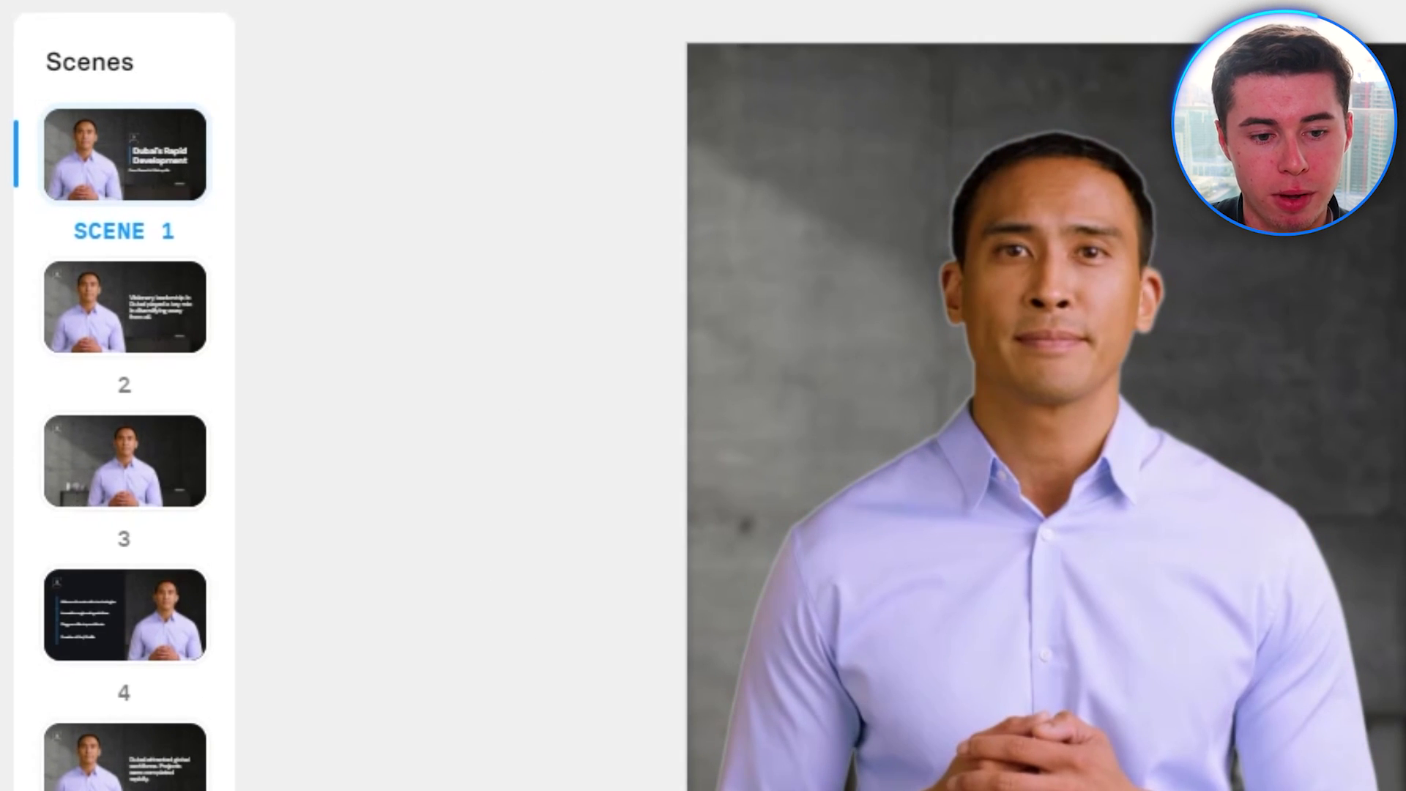
left_click(107, 328)
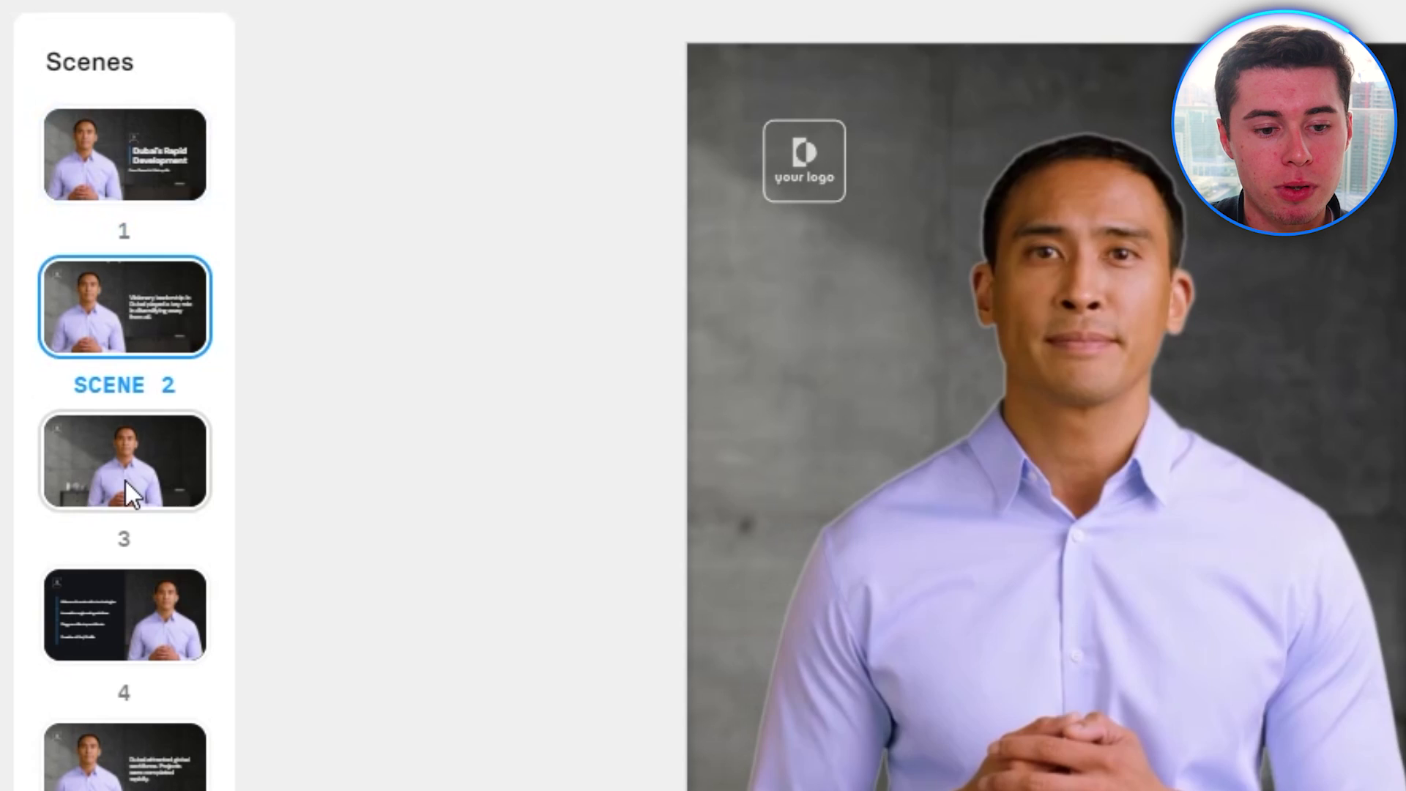
left_click(124, 479)
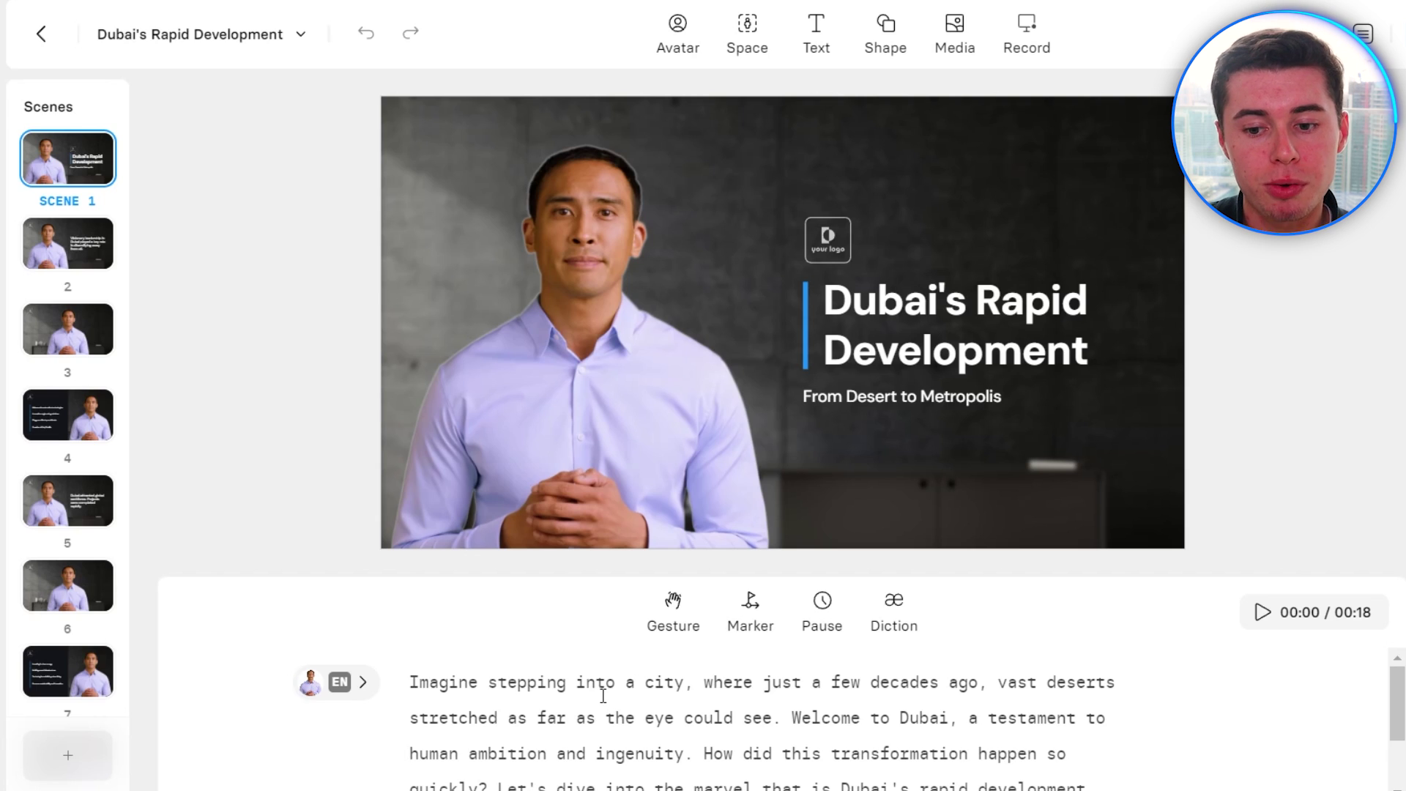
left_click(81, 239)
left_click(65, 355)
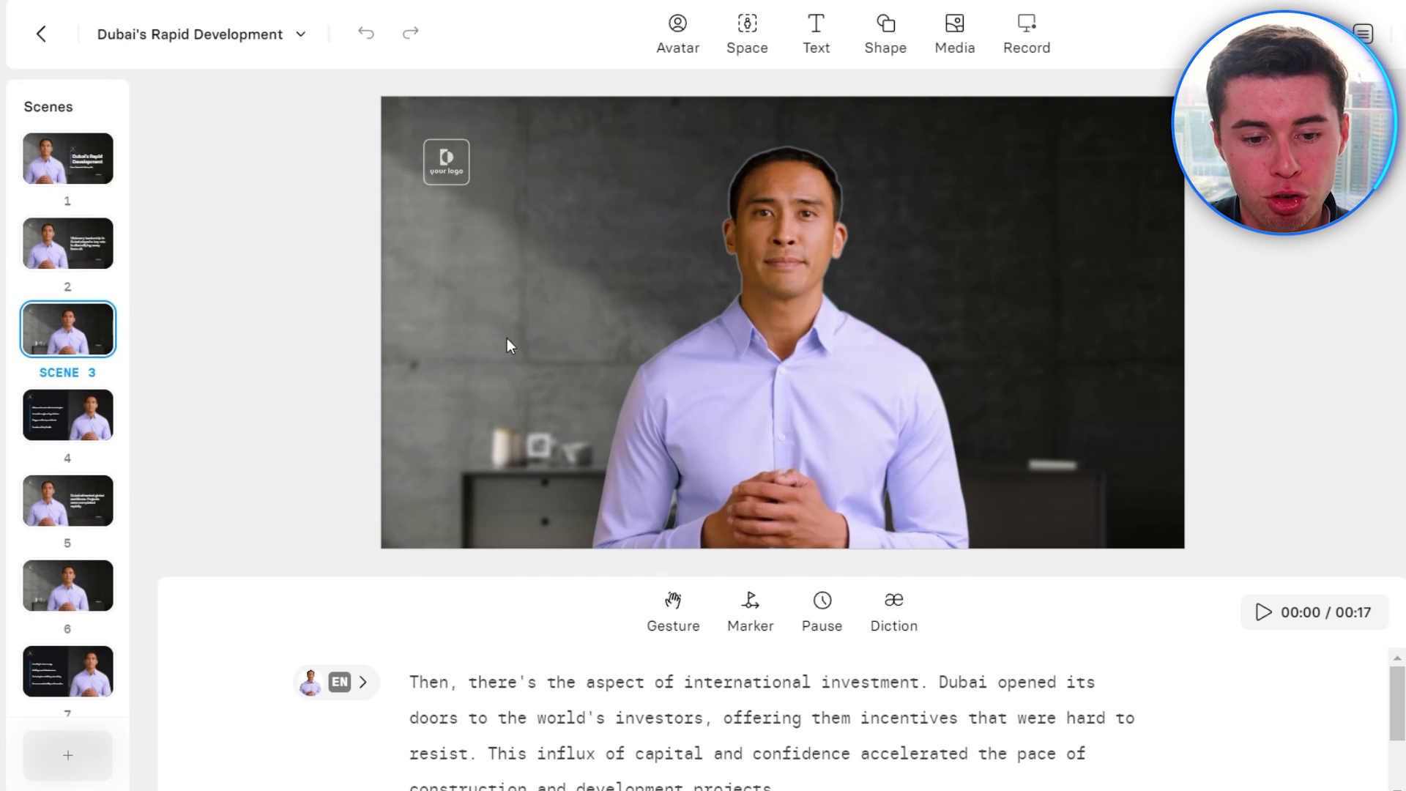
left_click(92, 438)
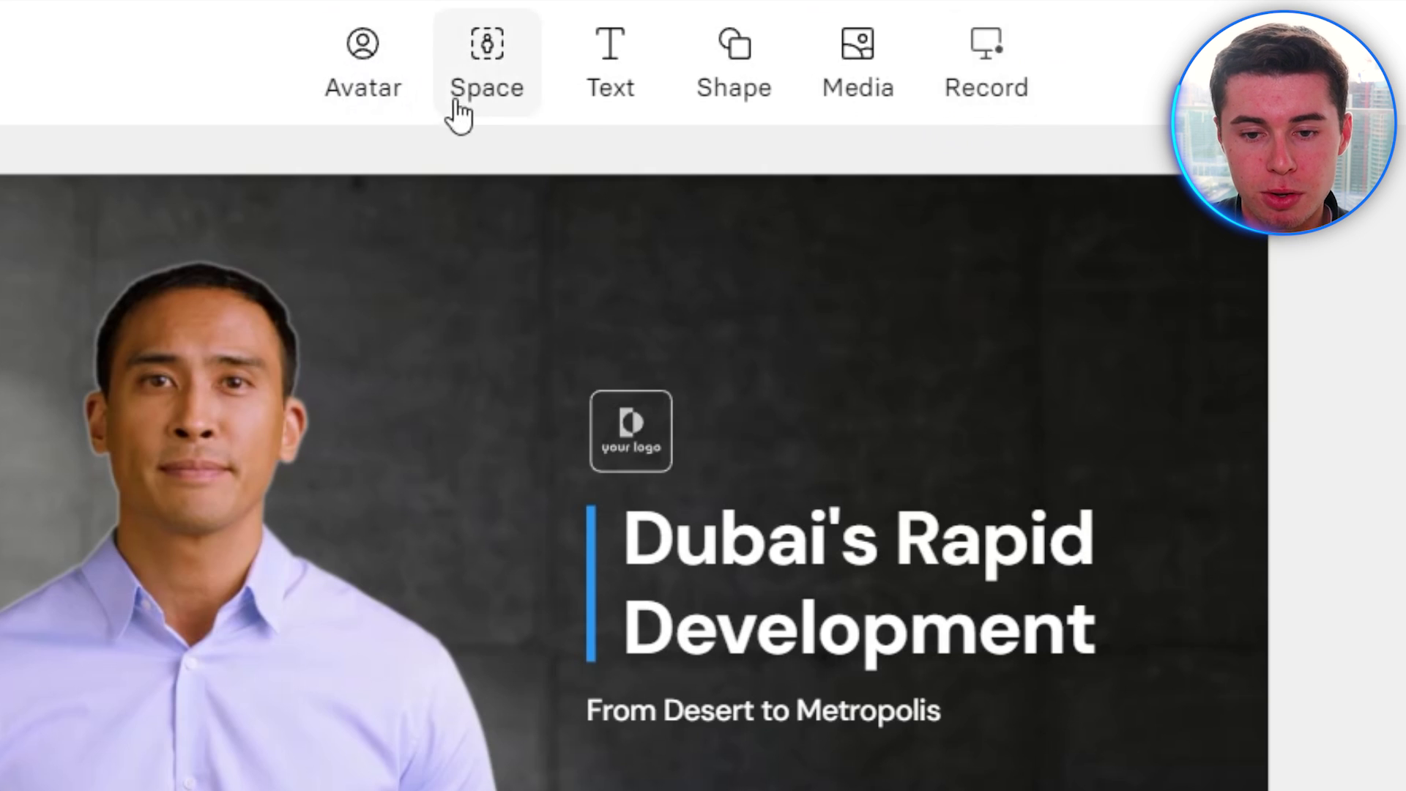
- Browse the presenter avatar and background space libraries
left_click(363, 62)
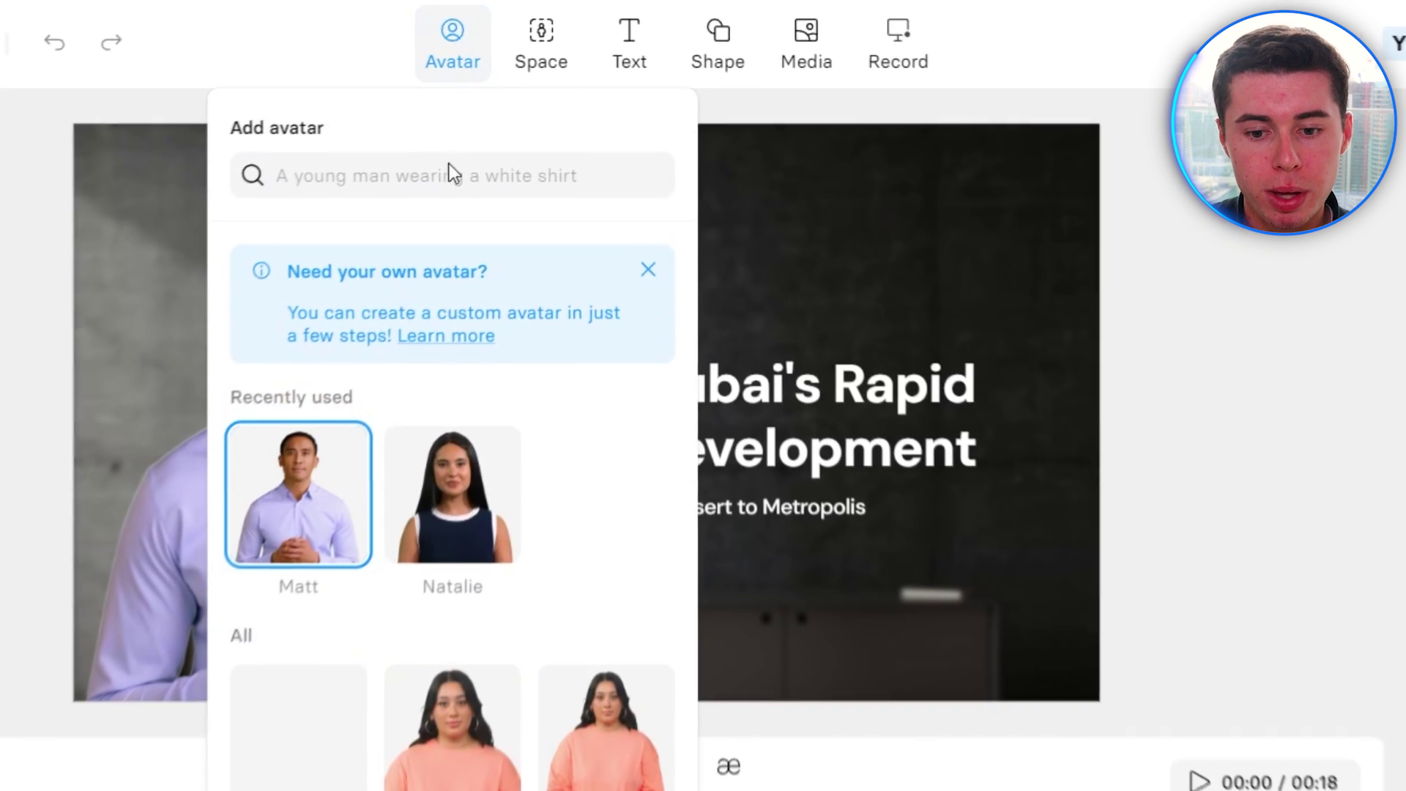
scroll(546, 703, "down", 5)
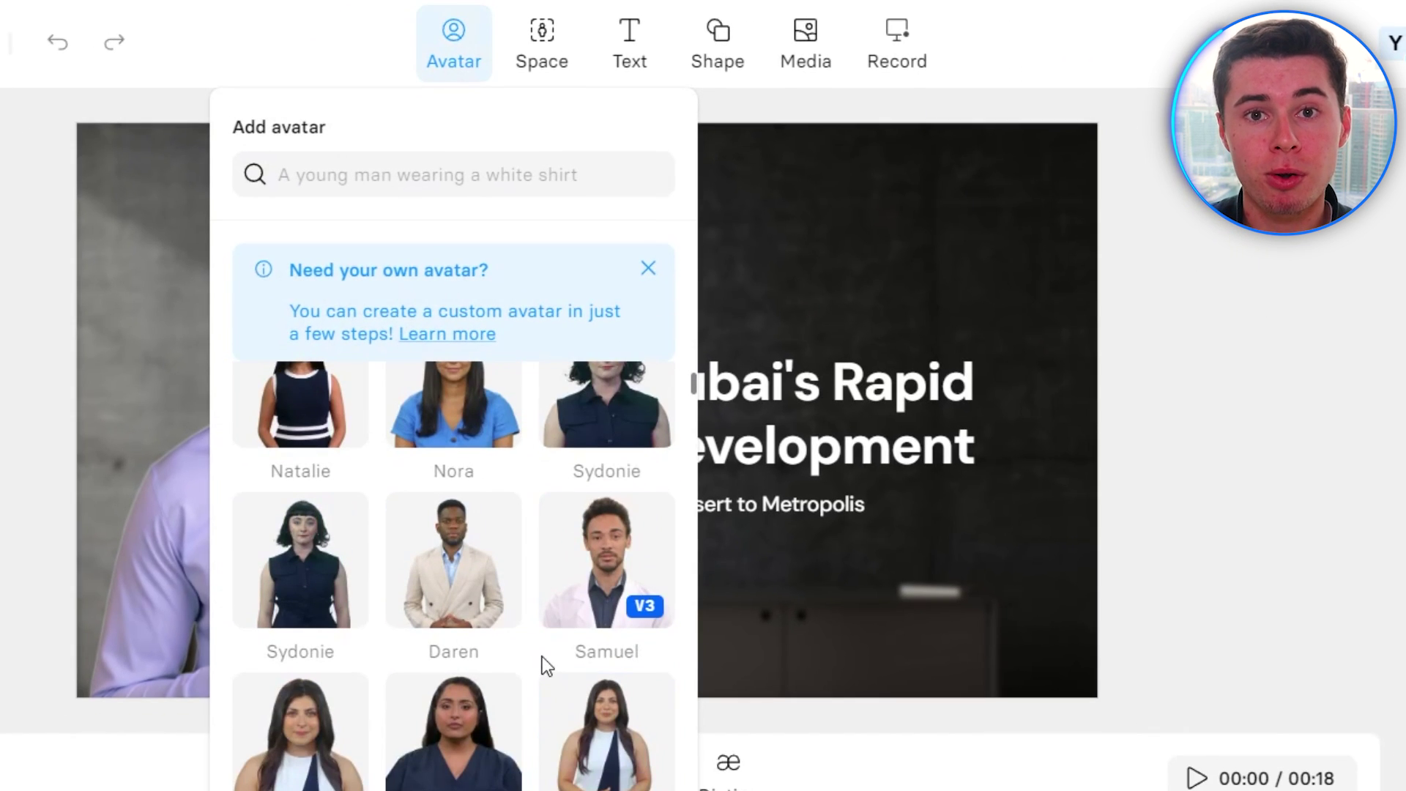
scroll(542, 657, "down", 5)
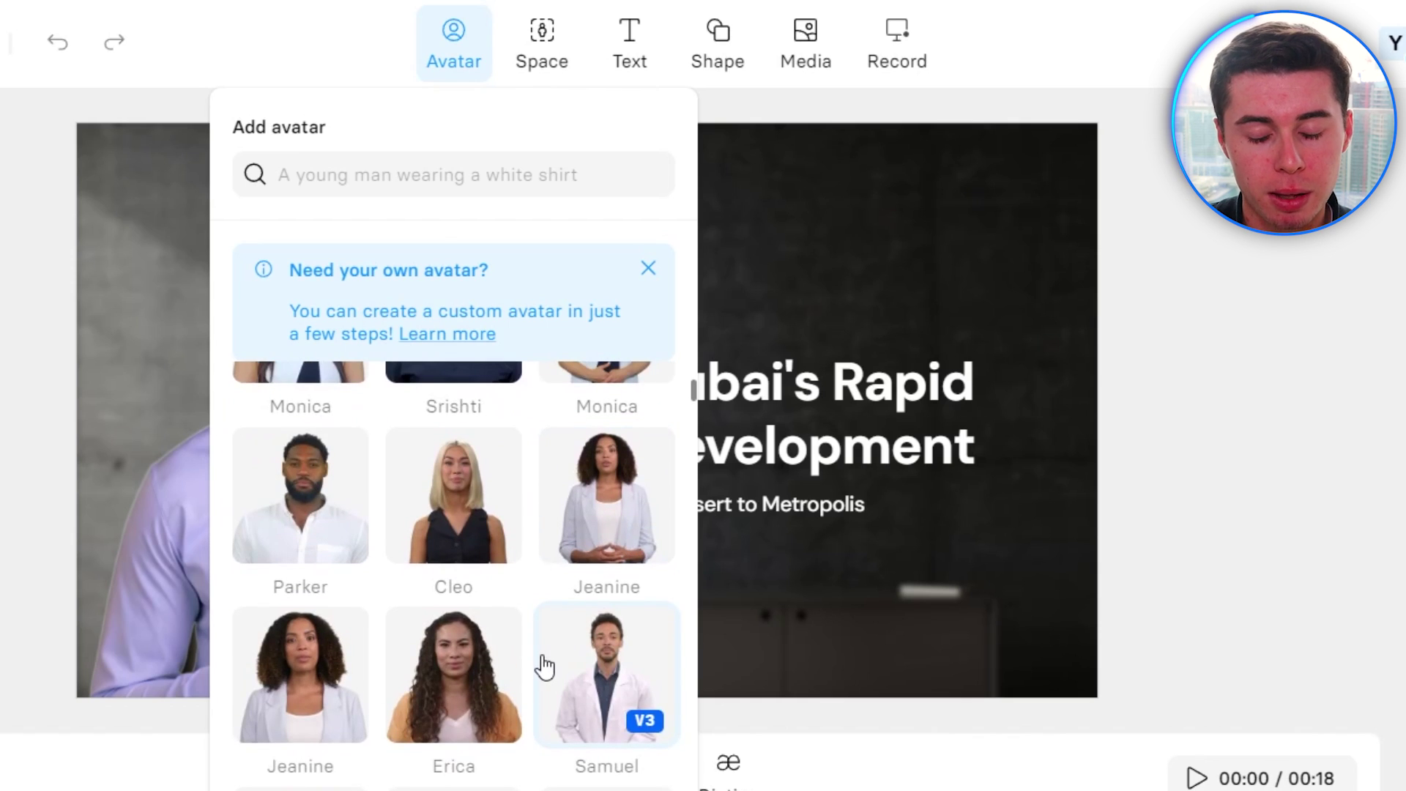
left_click(546, 67)
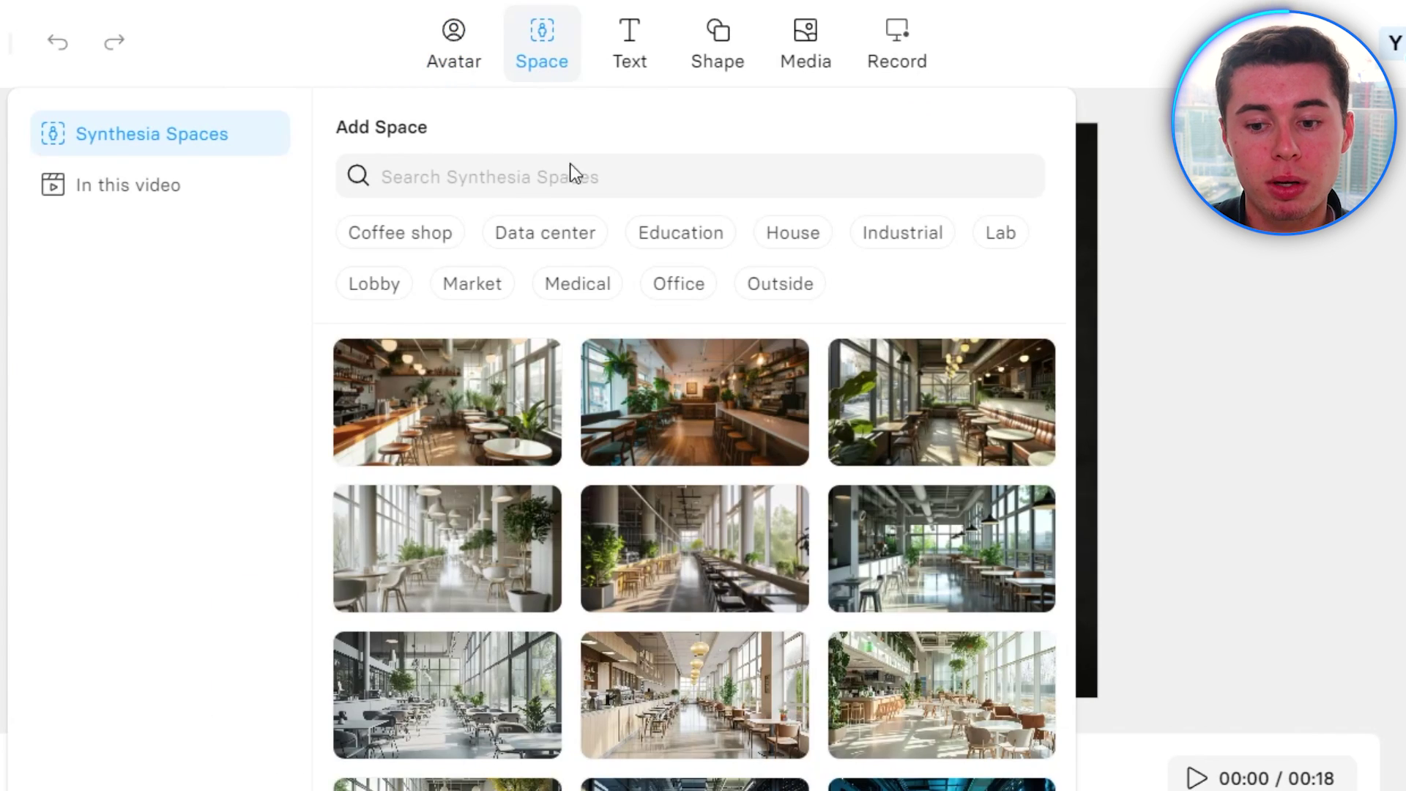
mouse_move(788, 663)
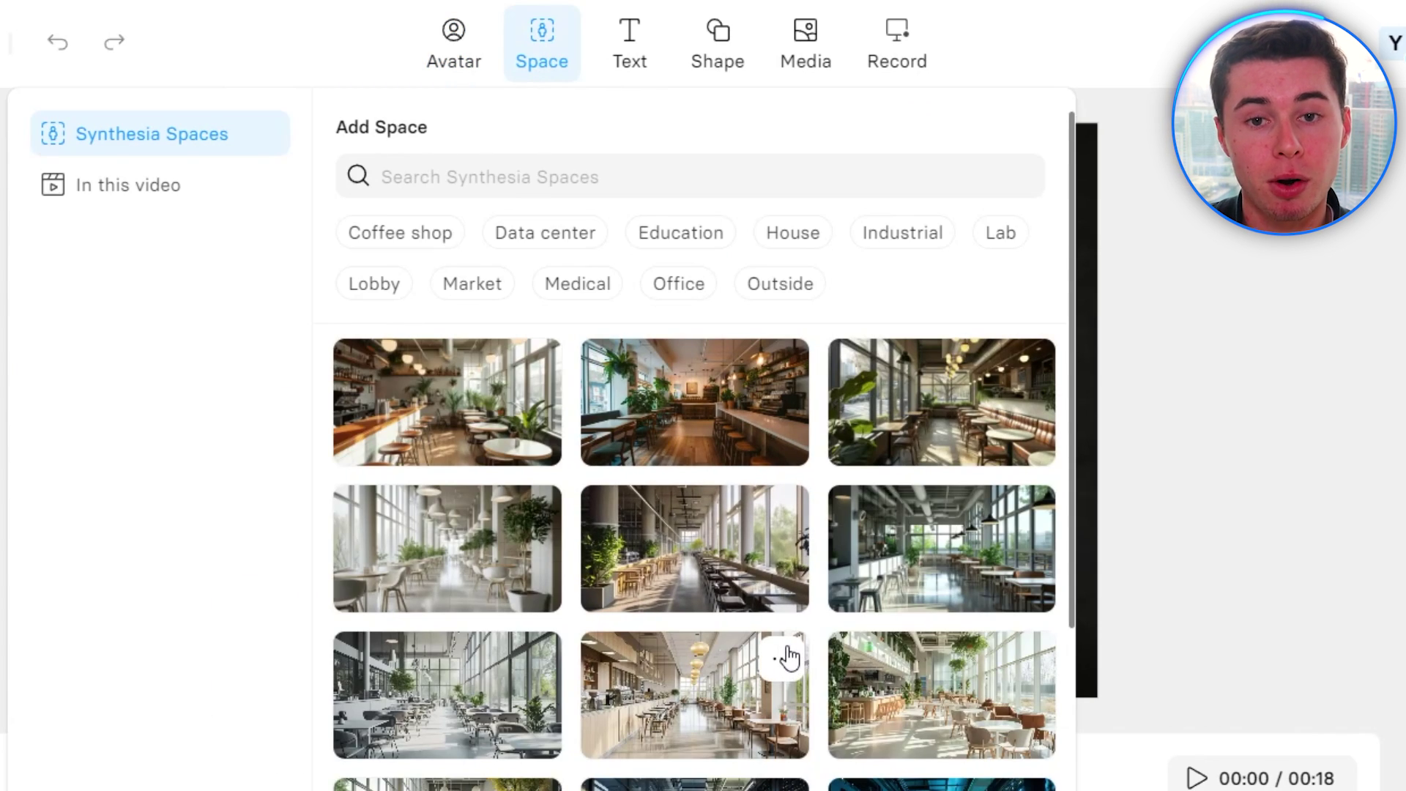
- Look through the Text, Shape and Media panels, then start recording with the entire screen shared
left_click(631, 46)
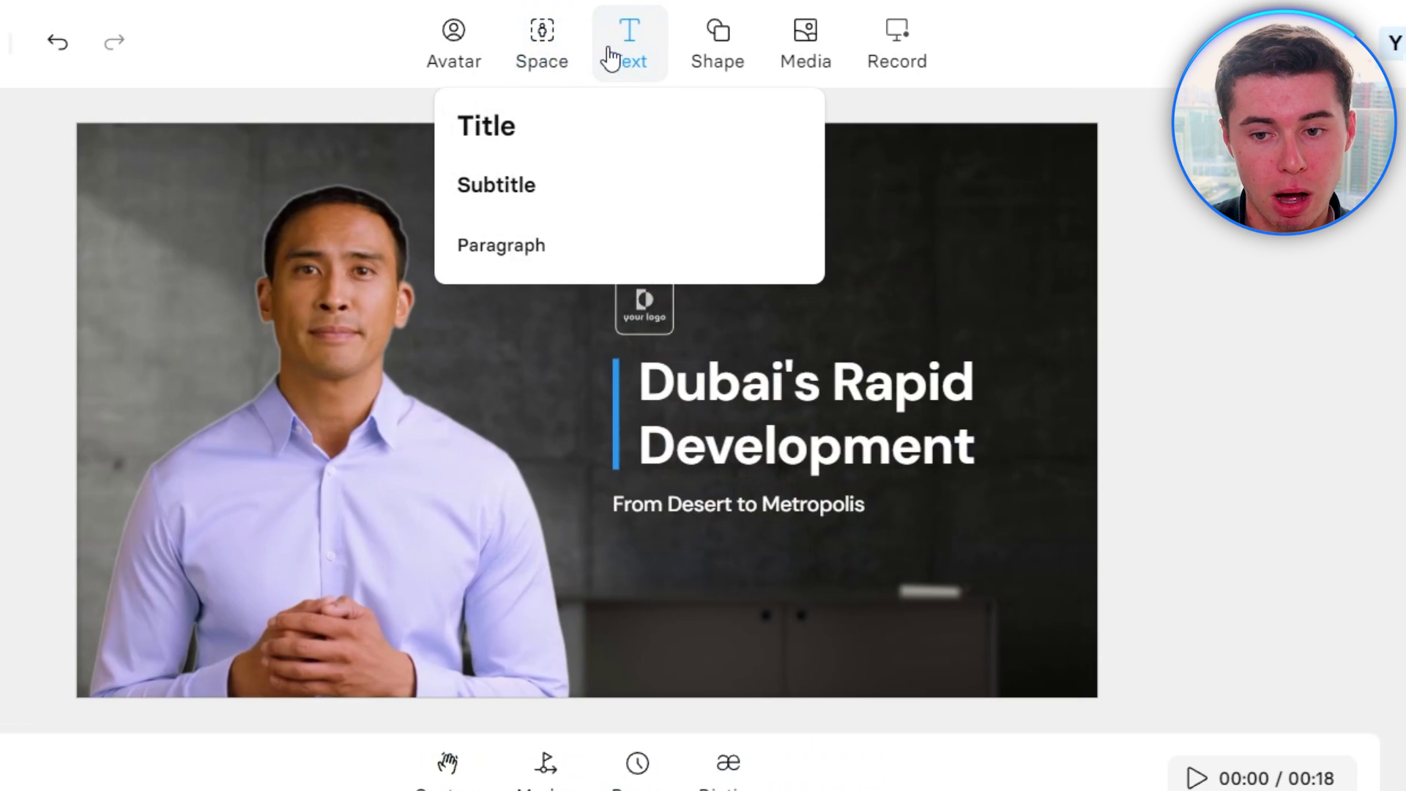
left_click(725, 58)
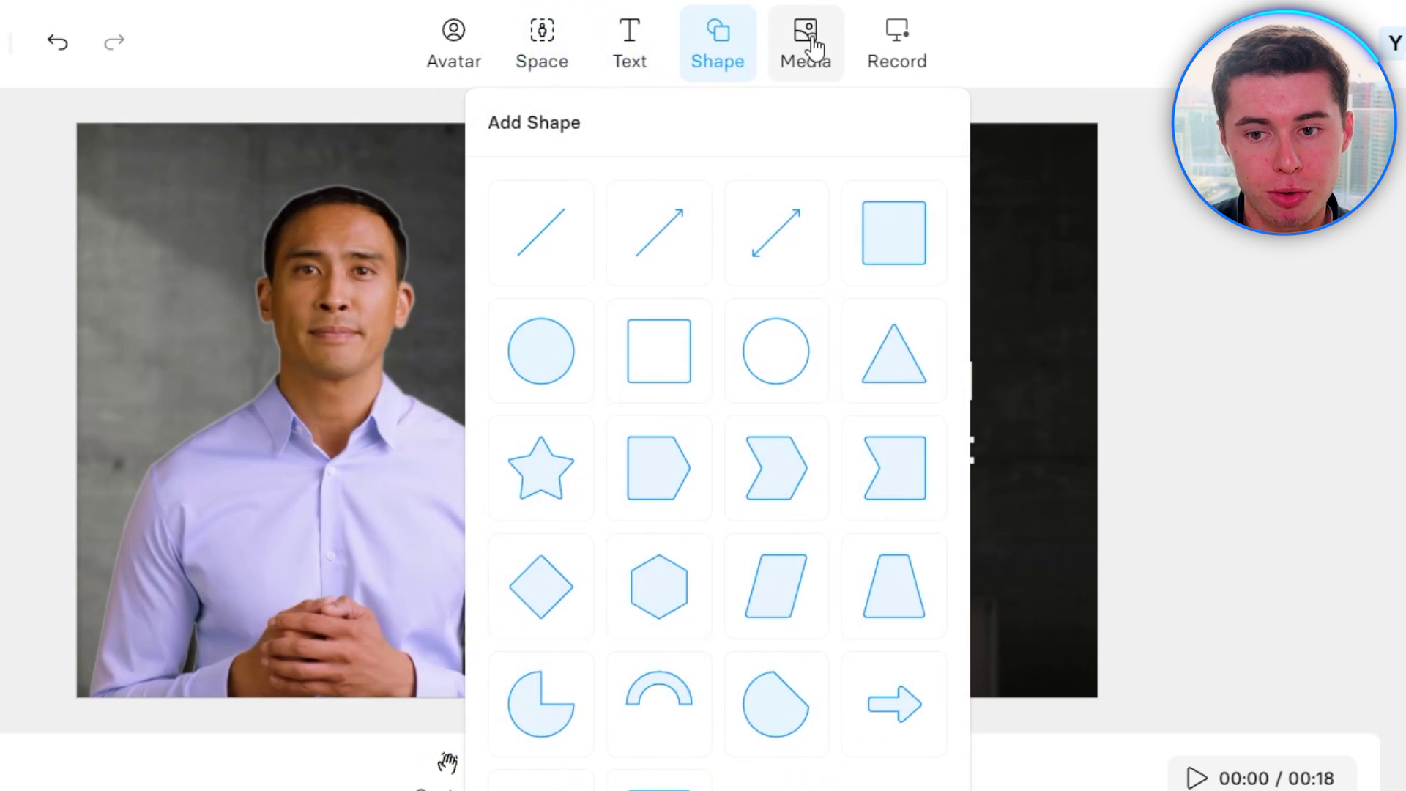
left_click(806, 42)
left_click(899, 65)
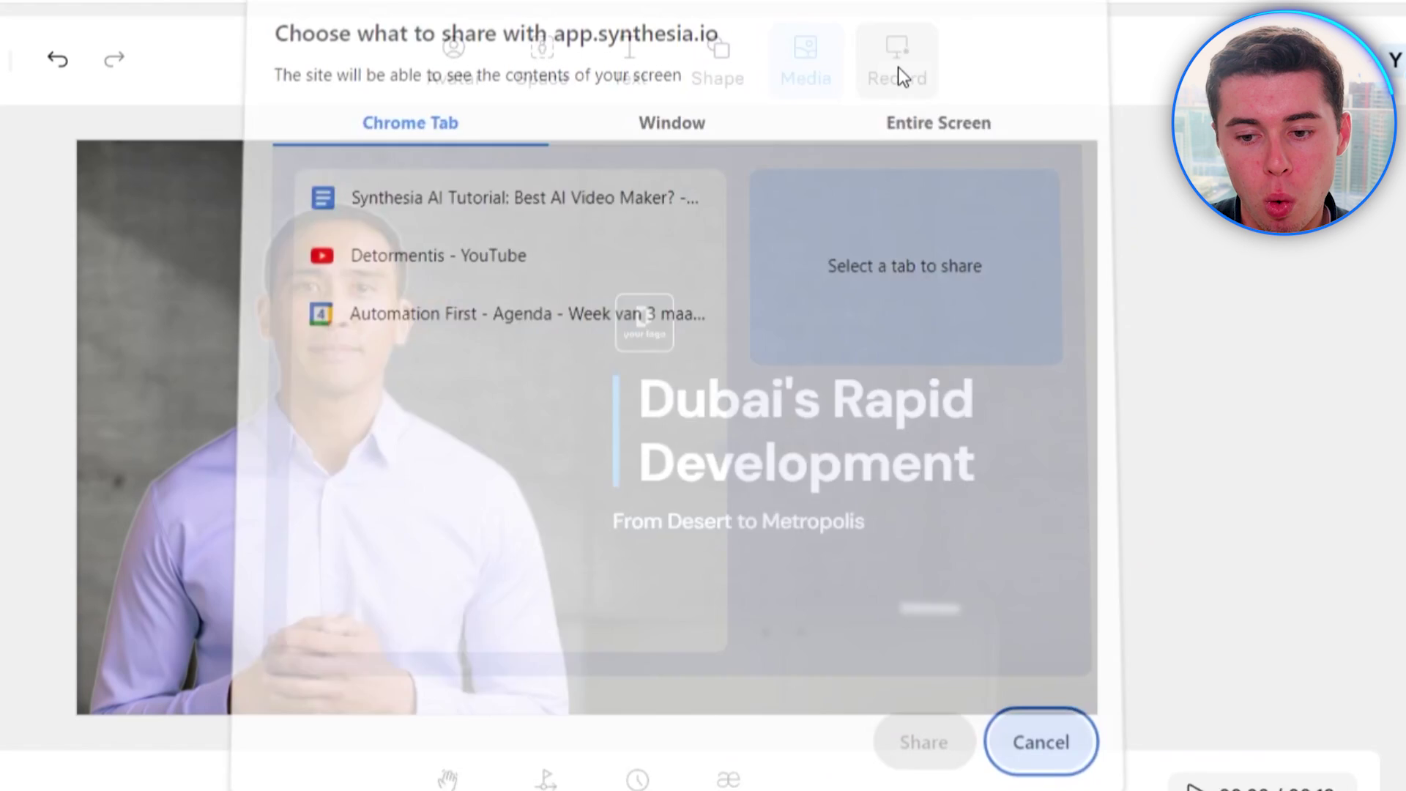
left_click(925, 145)
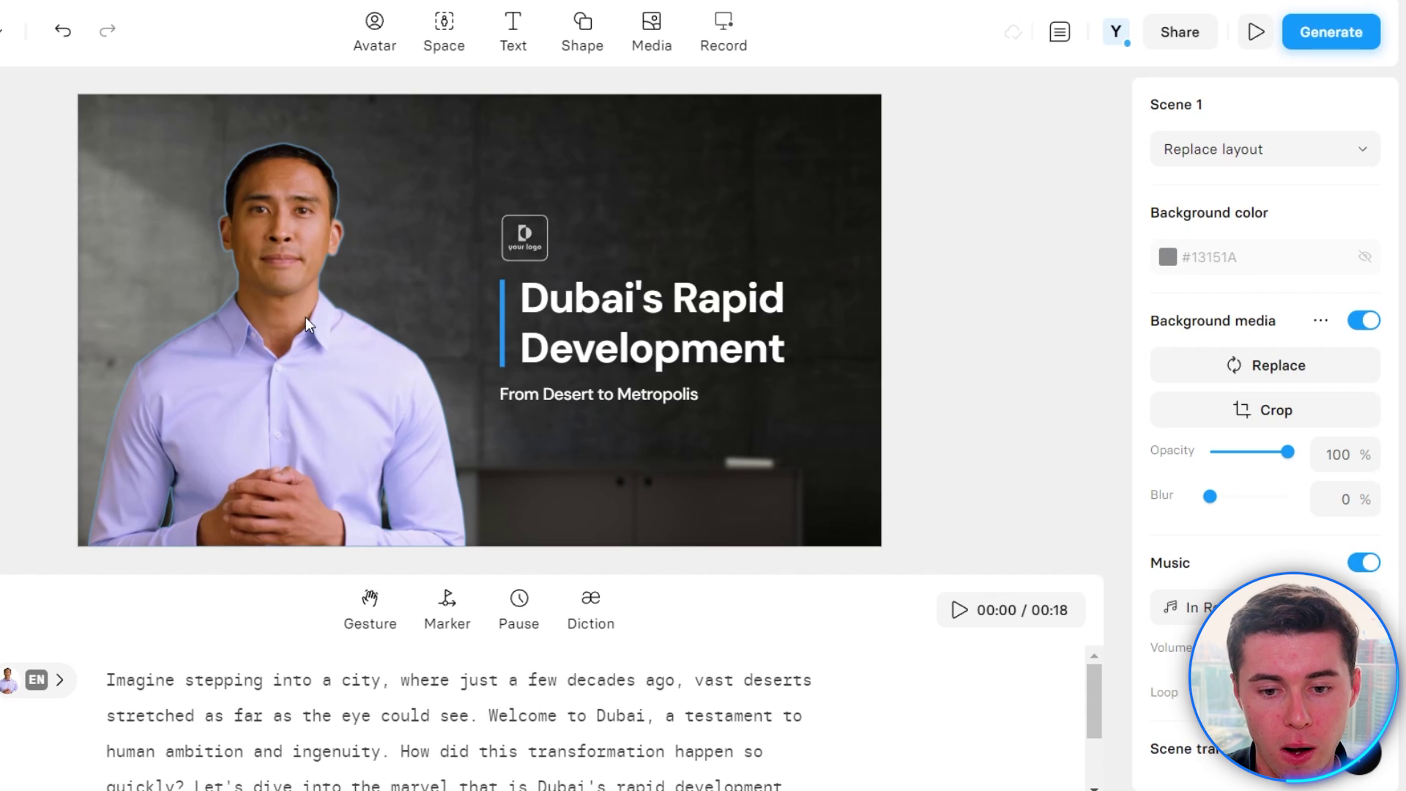
- Select the presenter on the opening scene and replace Matt with Natalie
left_click(262, 305)
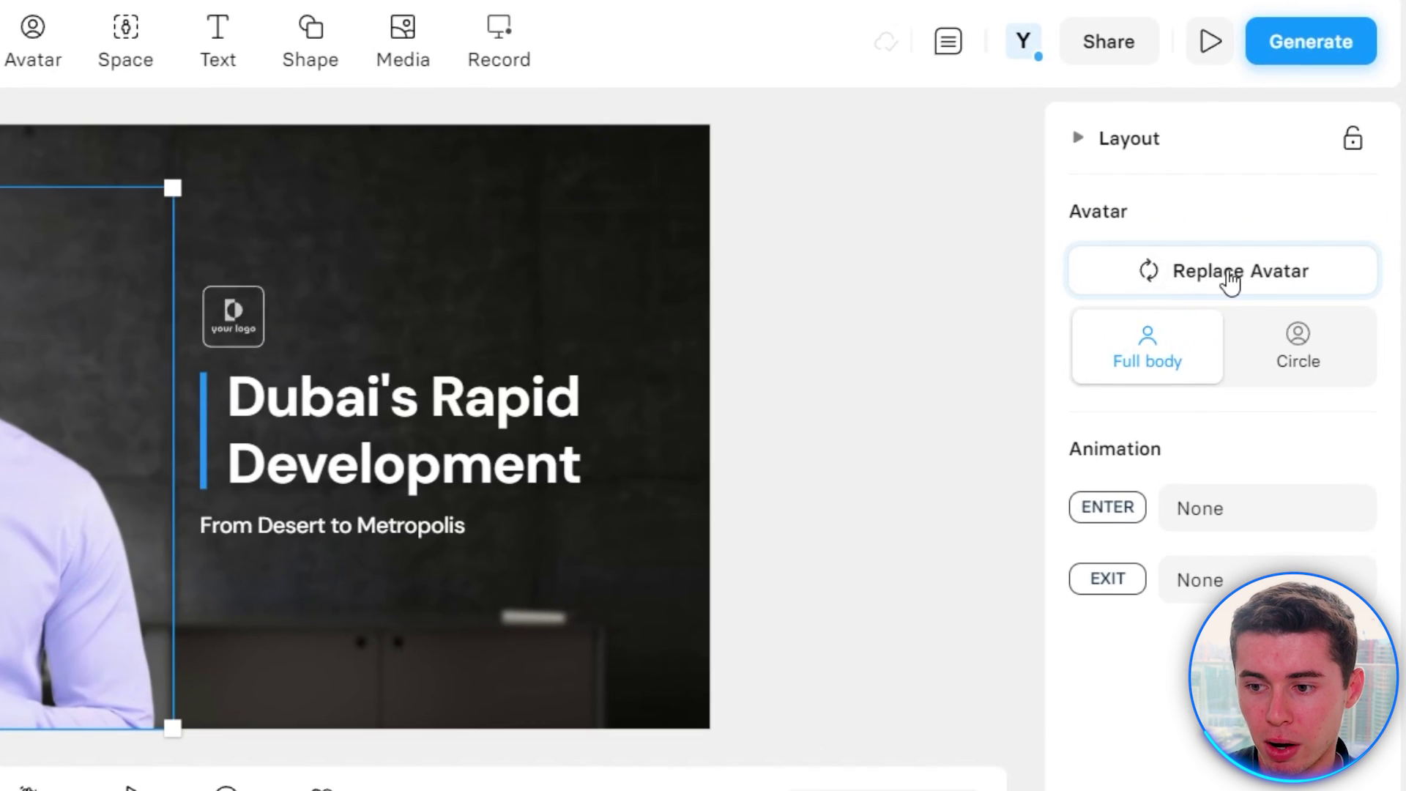
left_click(1237, 282)
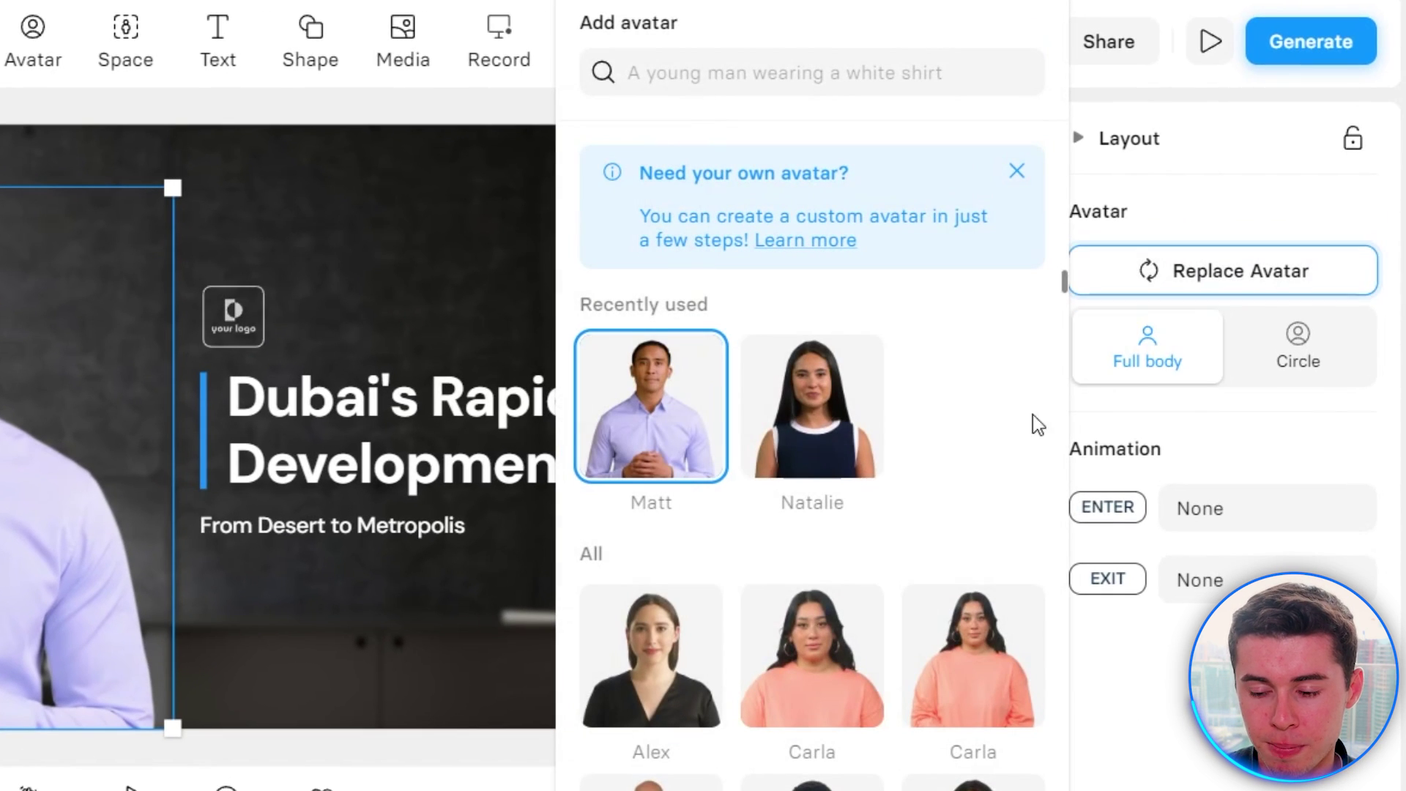
scroll(950, 494, "down", 4)
scroll(949, 494, "down", 4)
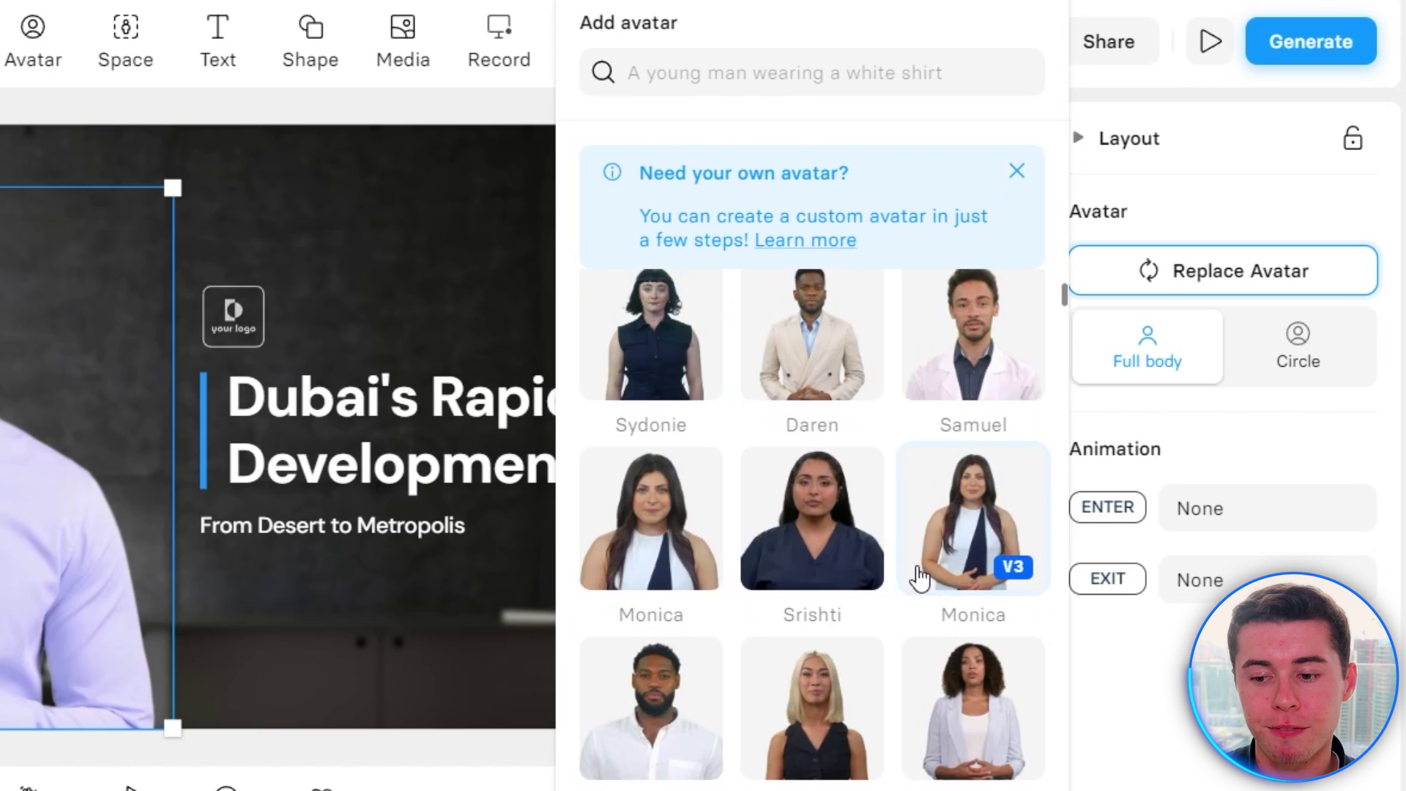
scroll(917, 577, "down", 2)
scroll(917, 578, "up", 6)
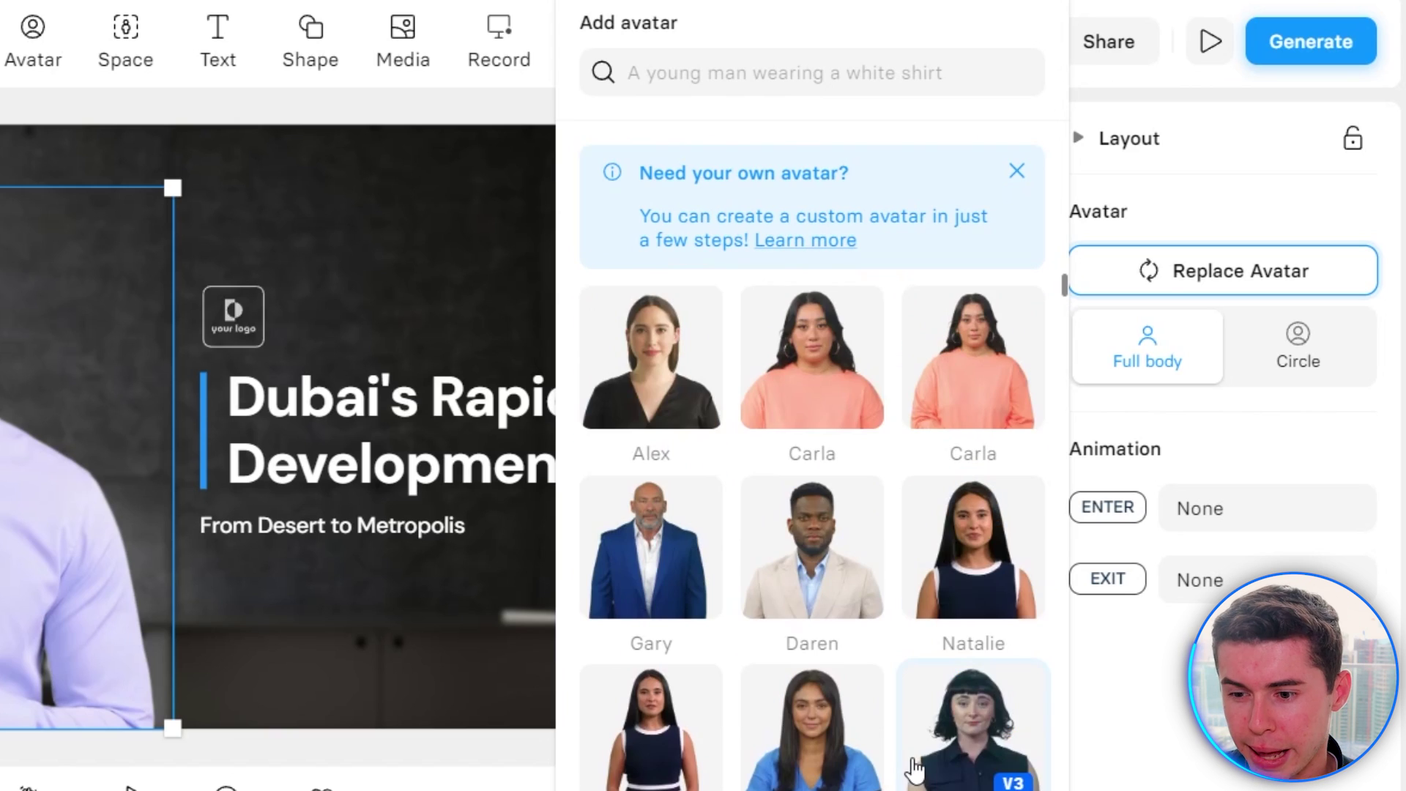
left_click(986, 549)
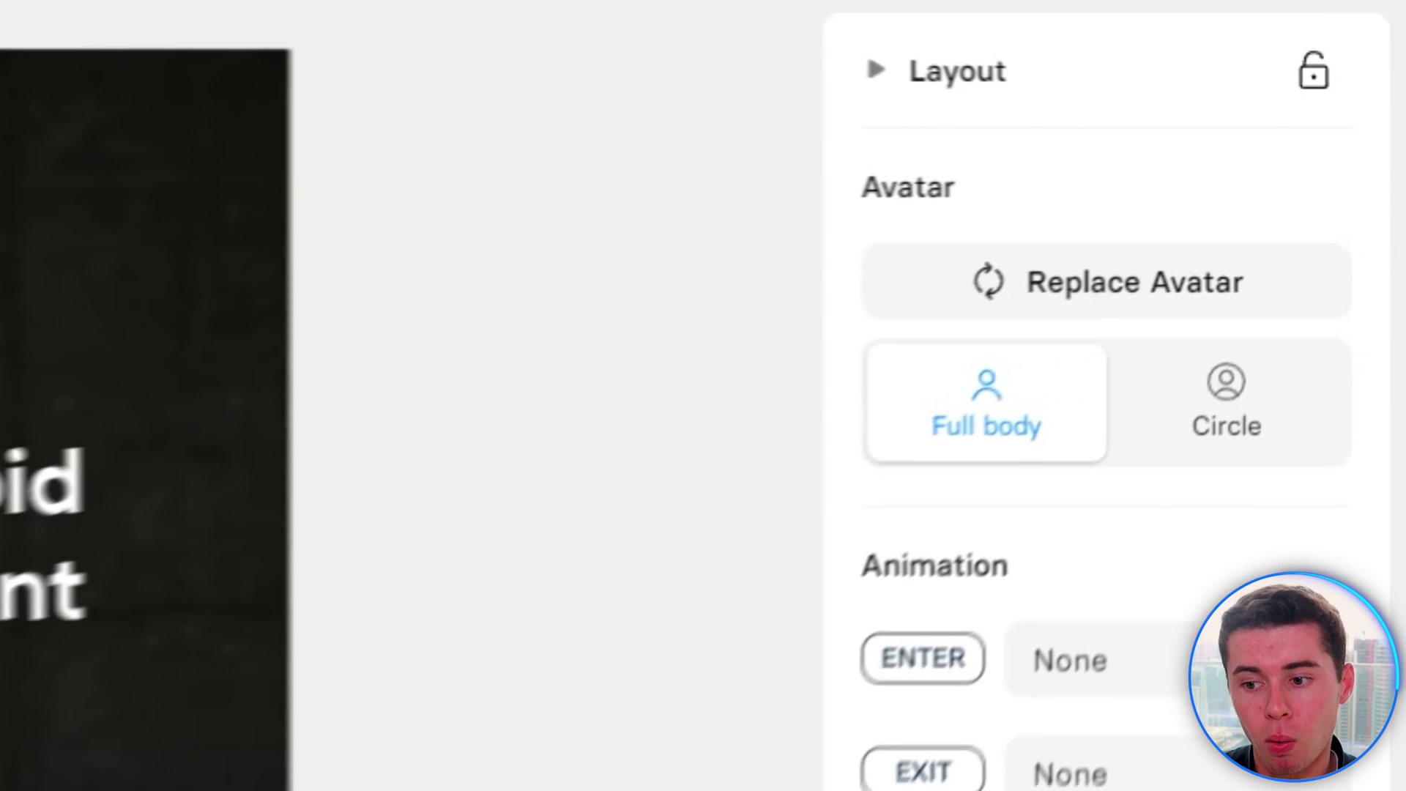
left_click(1179, 439)
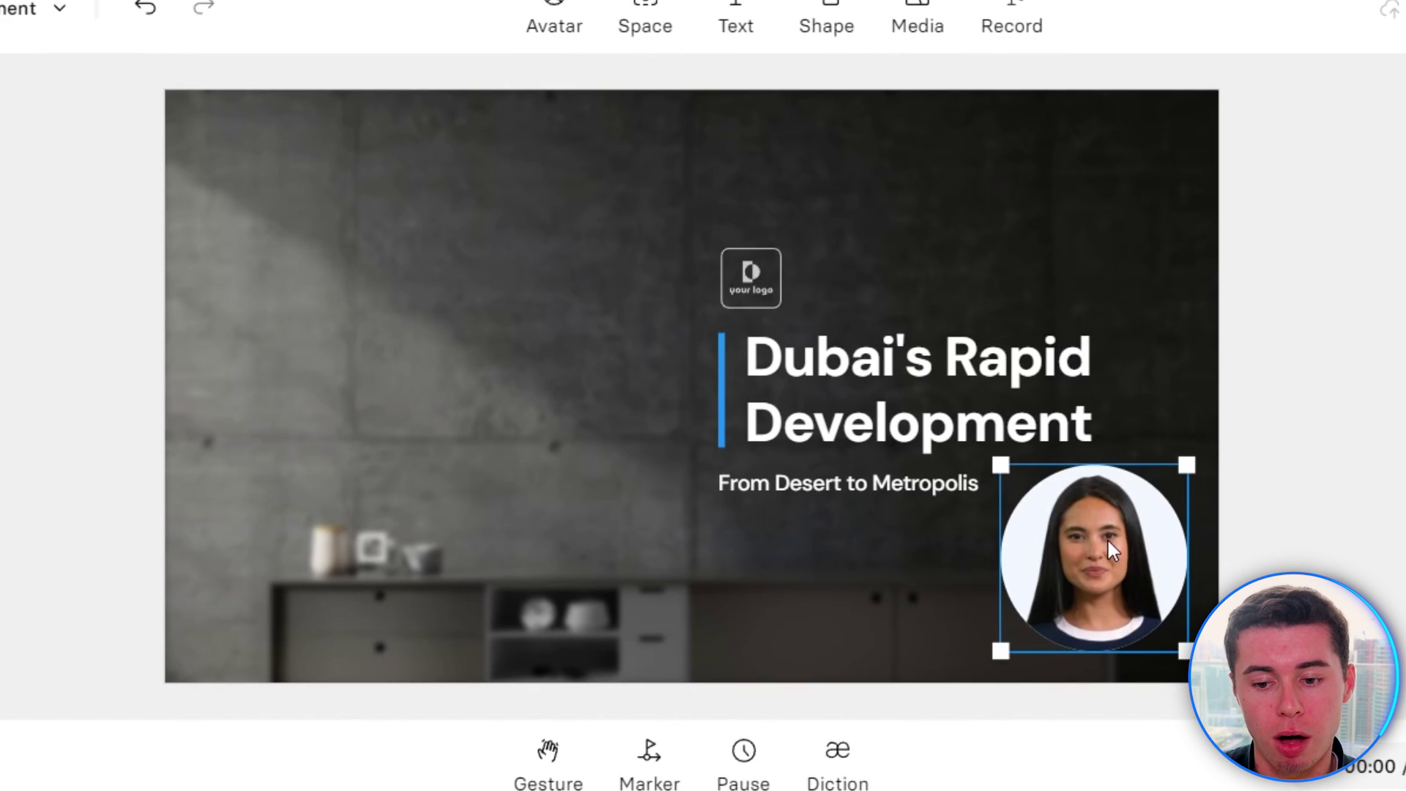
left_click_drag(1107, 543, 1116, 547)
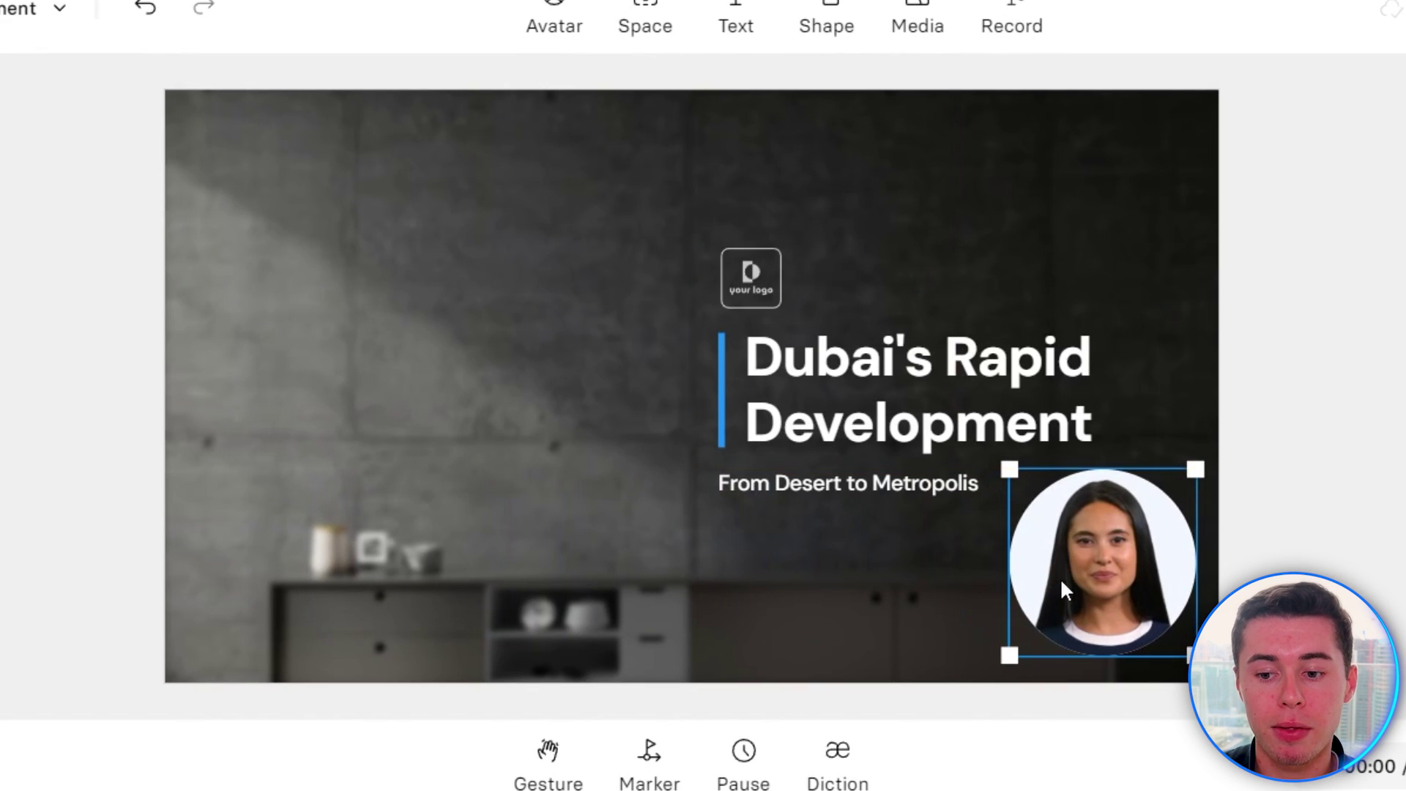
left_click_drag(1106, 586, 1075, 218)
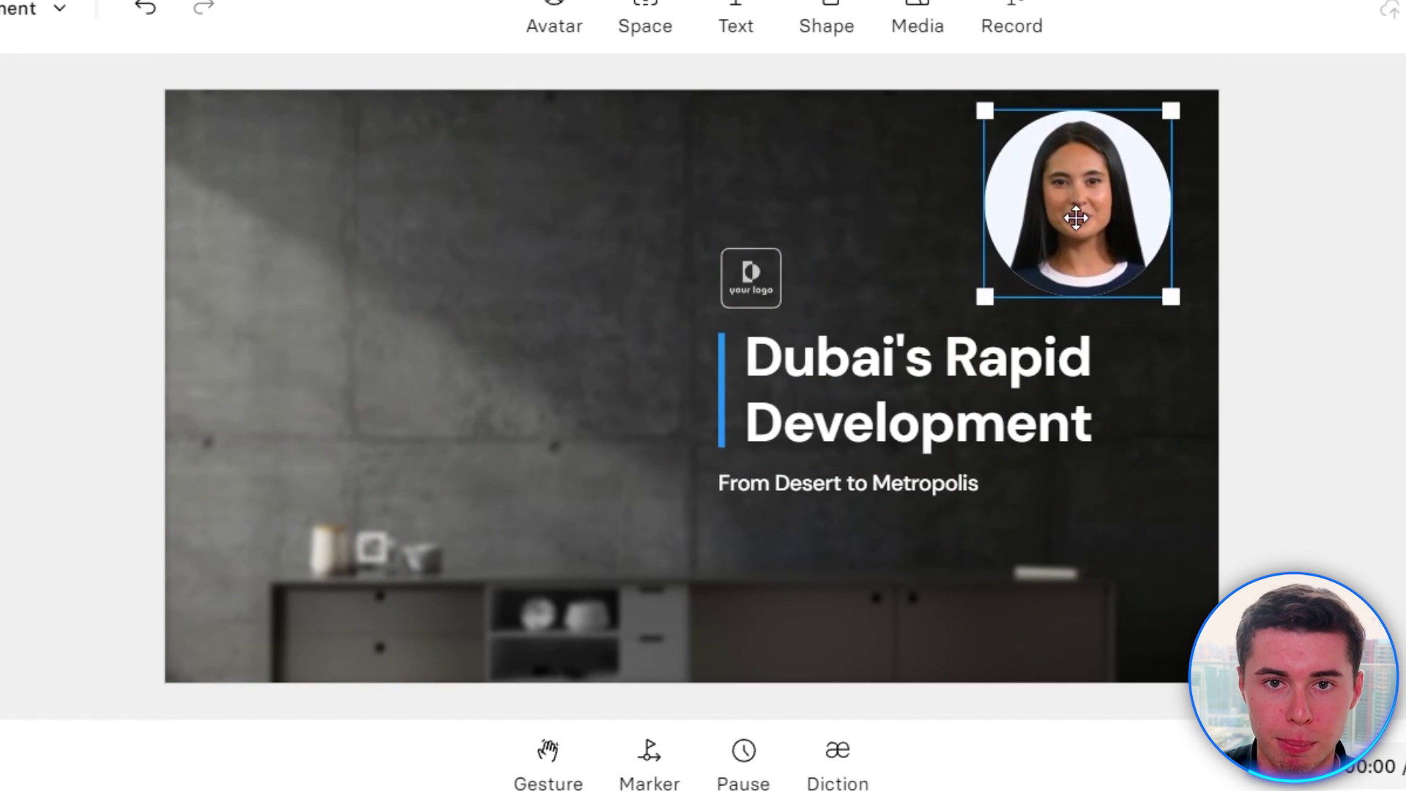
left_click_drag(1075, 218, 952, 216)
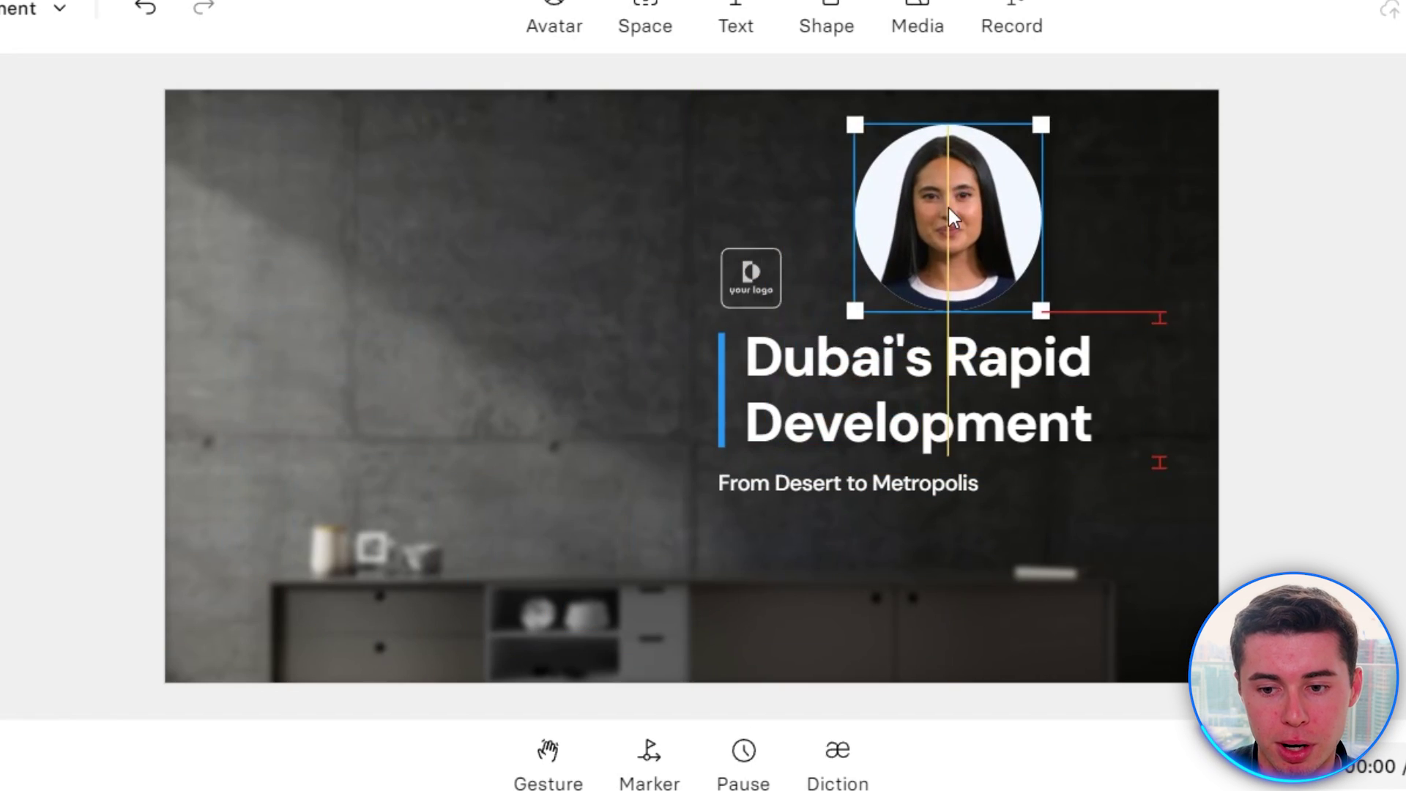
left_click(1219, 267)
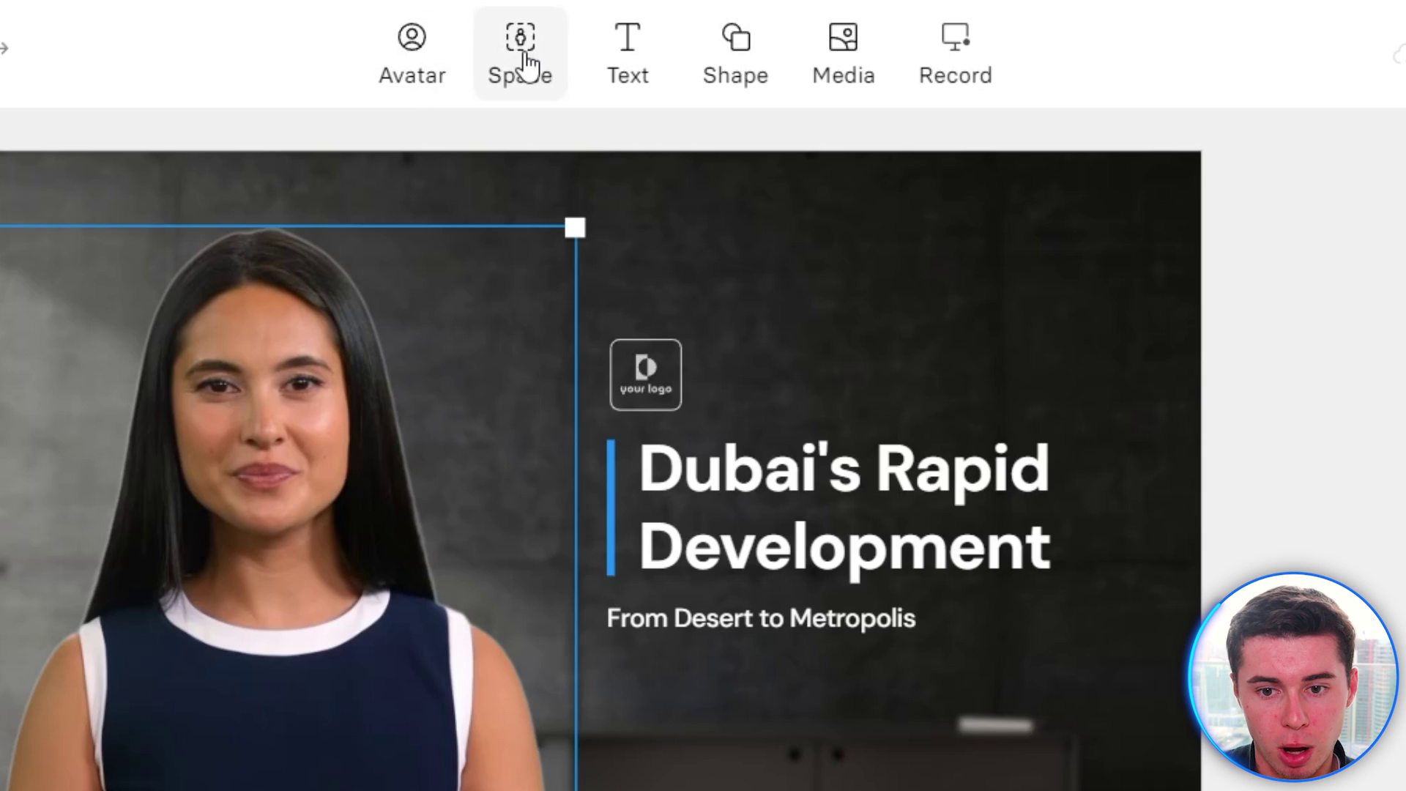
- Try Office 05, then use the server-hallway data centre image, dimmed to 68% opacity
left_click(526, 62)
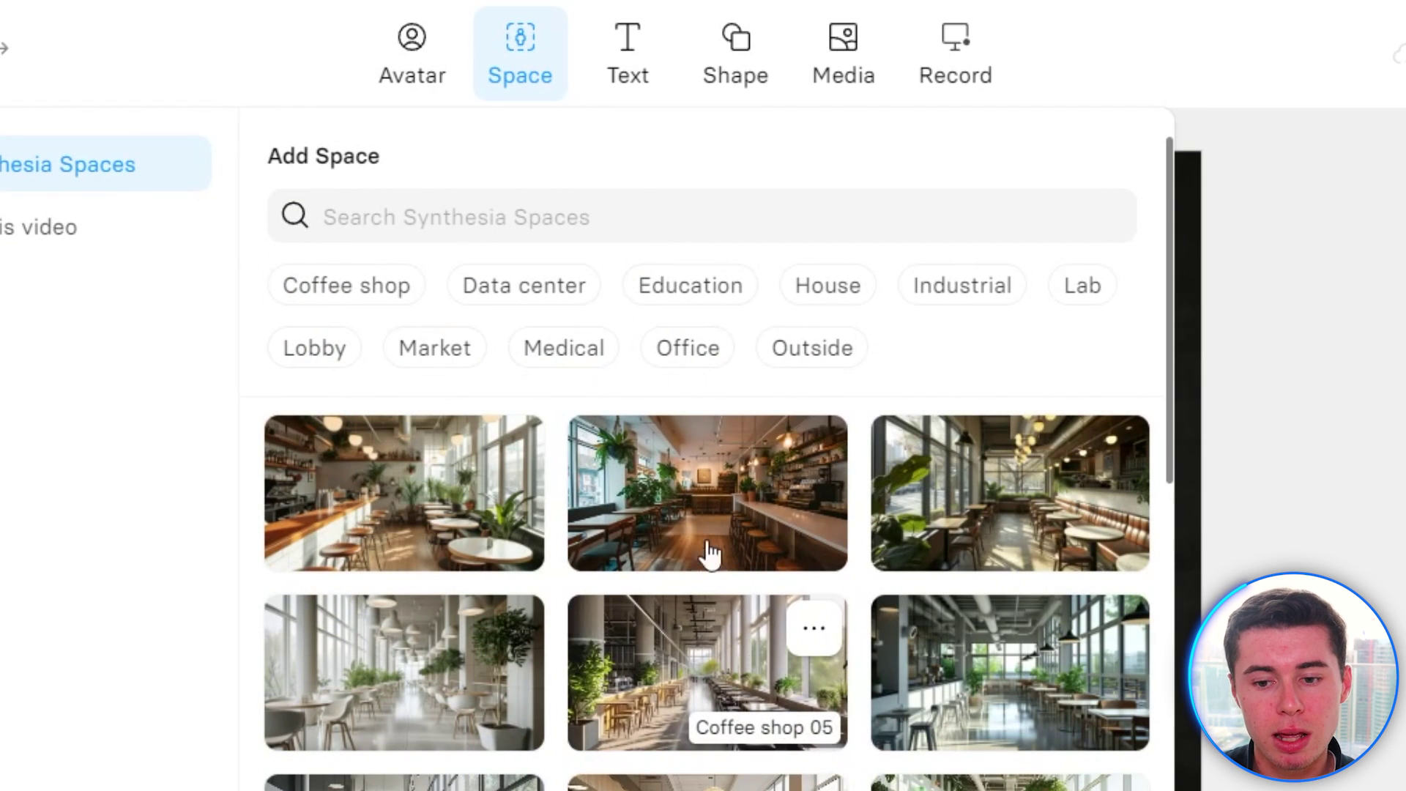
left_click(692, 352)
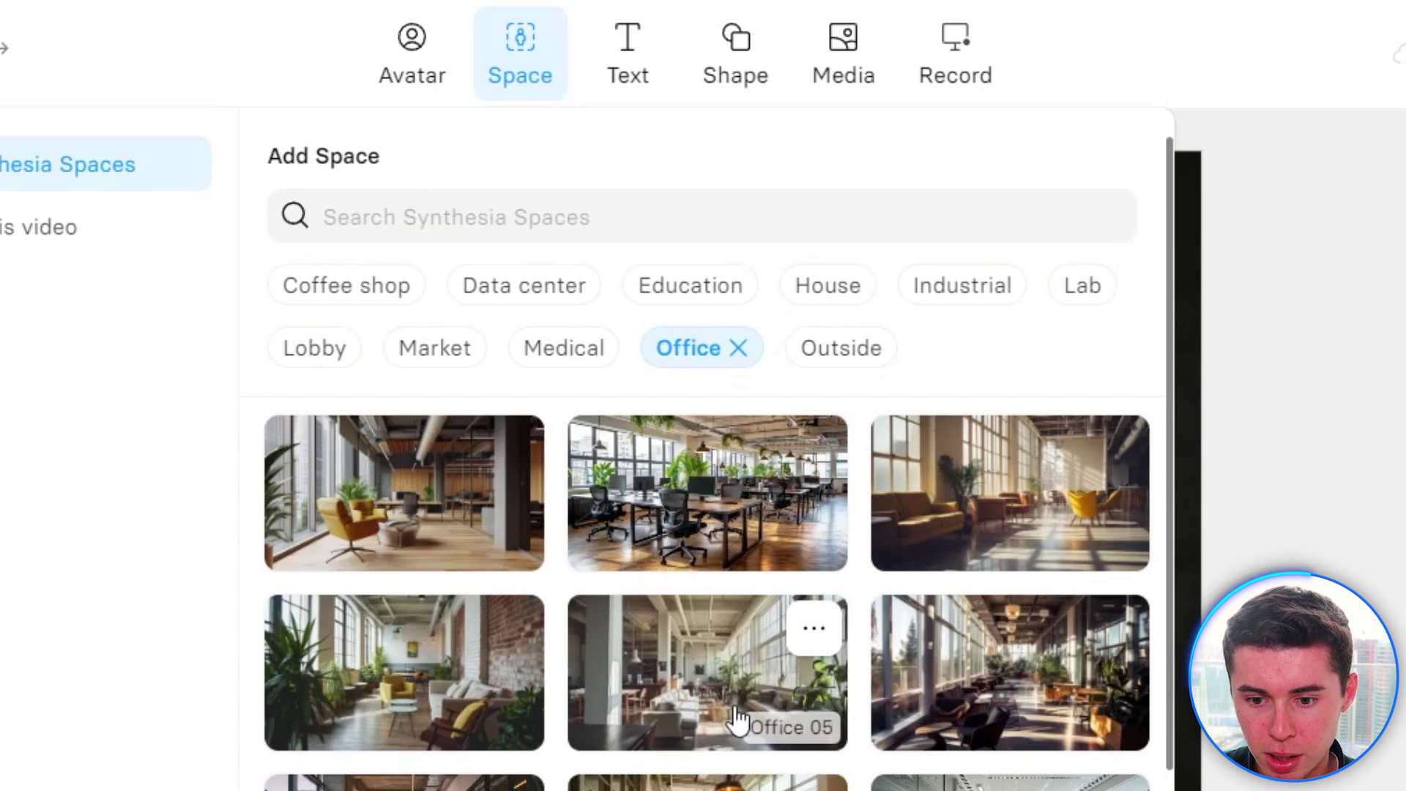
left_click(721, 695)
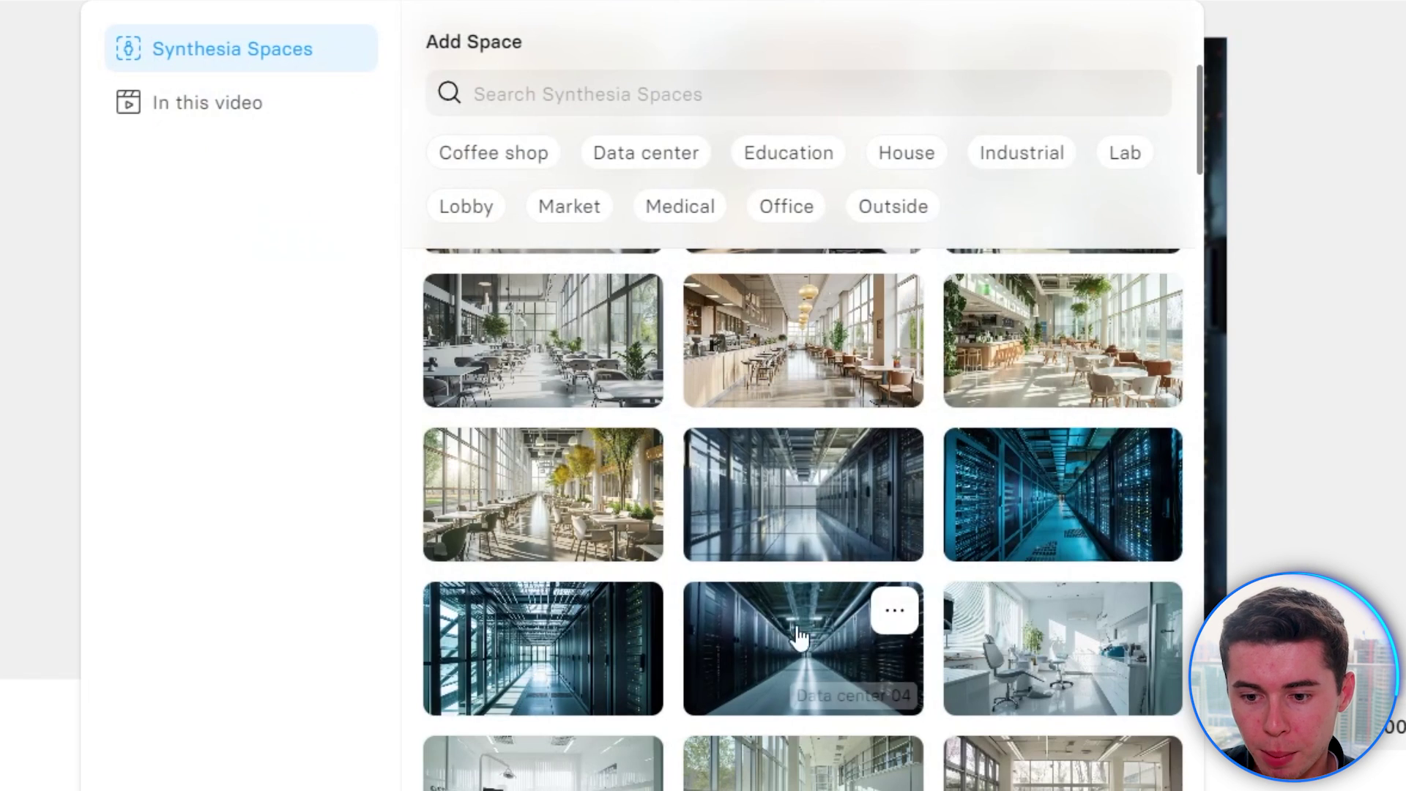
left_click(798, 504)
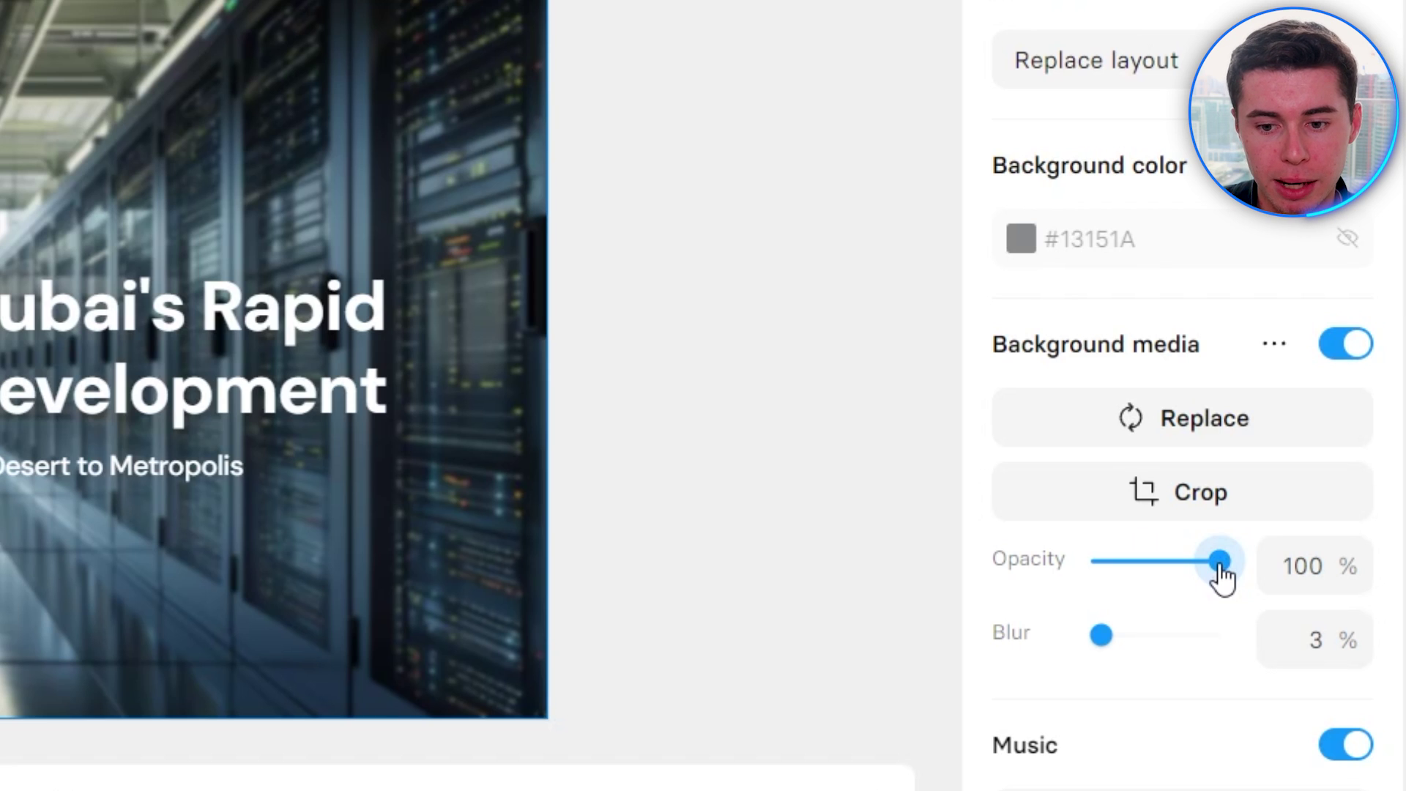
left_click(1219, 563)
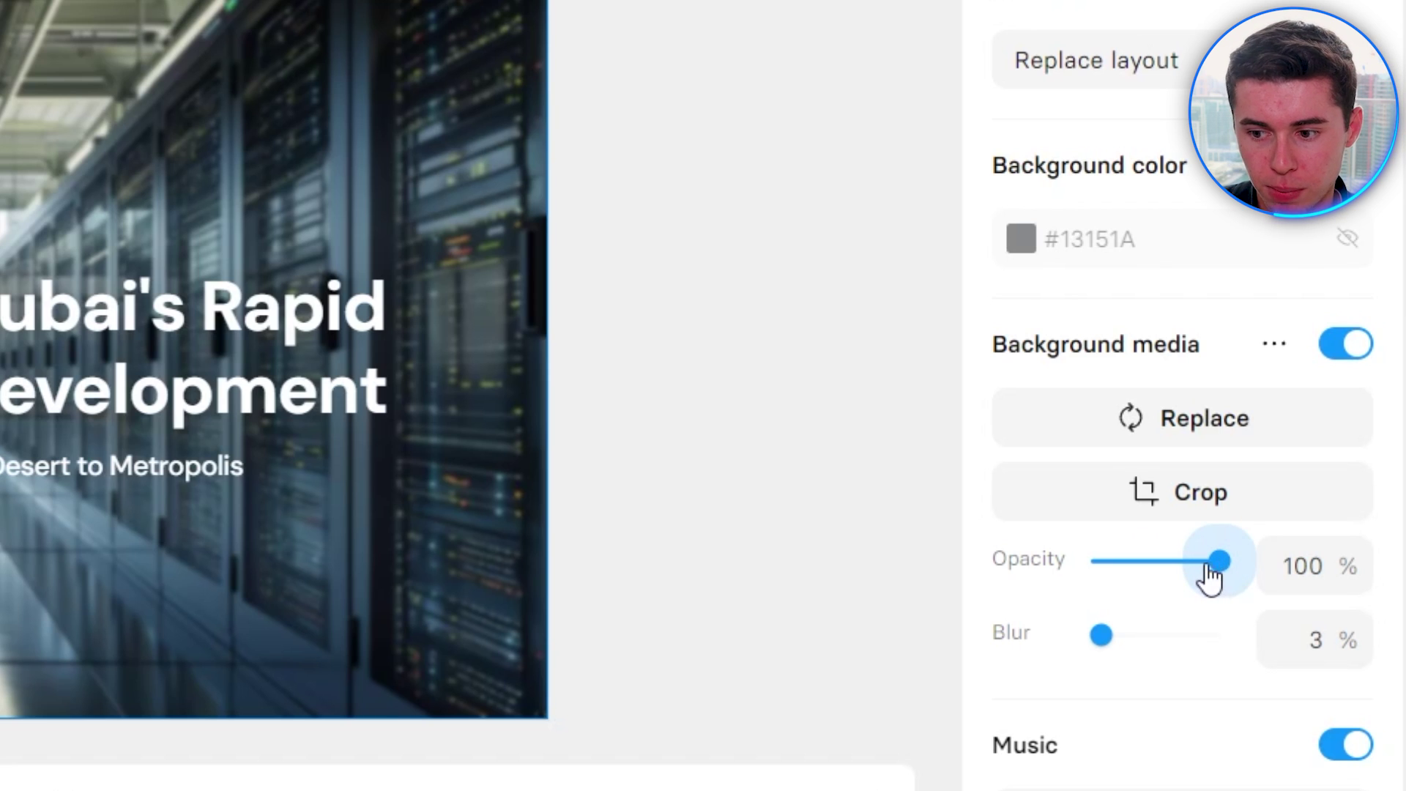
mouse_move(1208, 568)
left_mouse_down()
mouse_move(1164, 563)
mouse_move(1187, 574)
left_mouse_up()
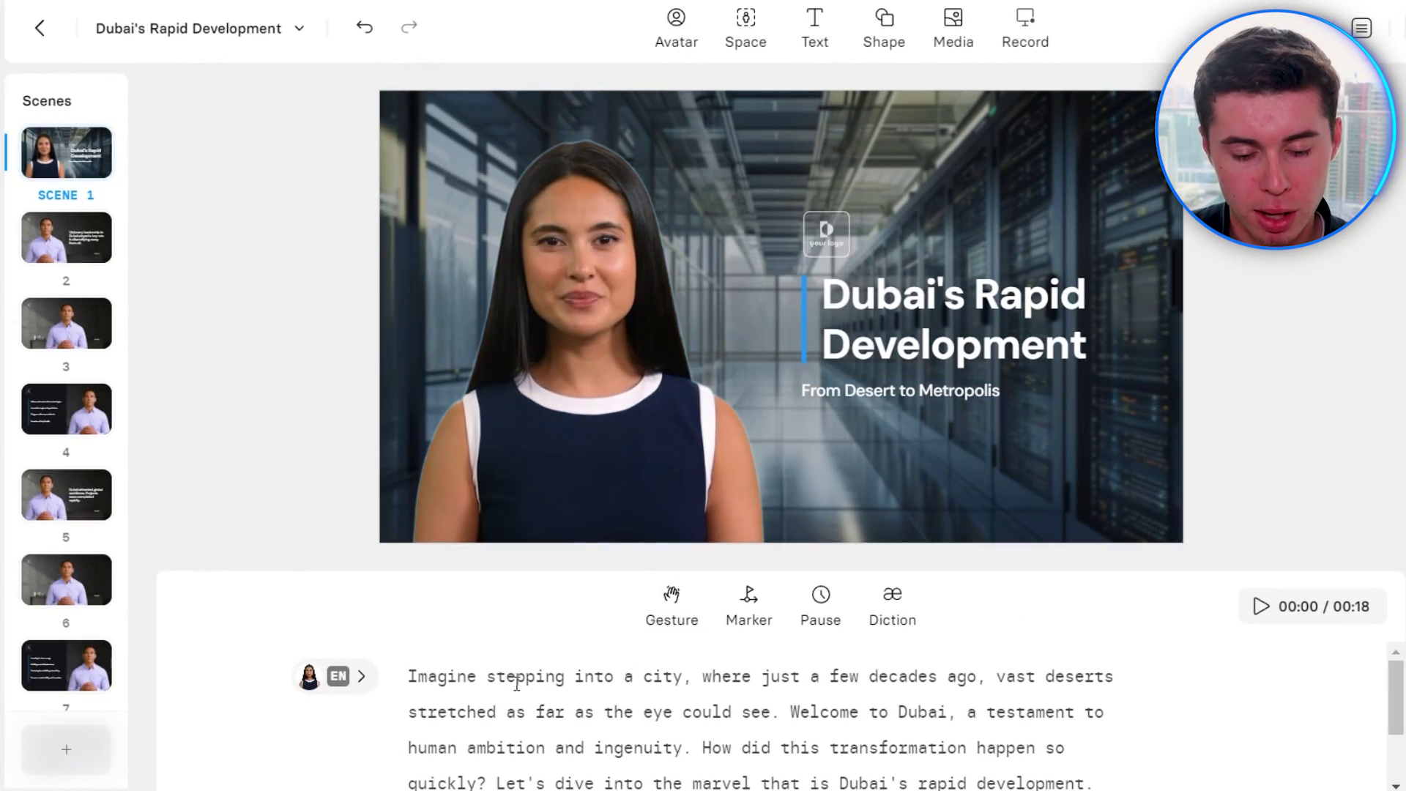
- Preview the Smart voice, then switch the narration to the Natural voice
mouse_move(358, 678)
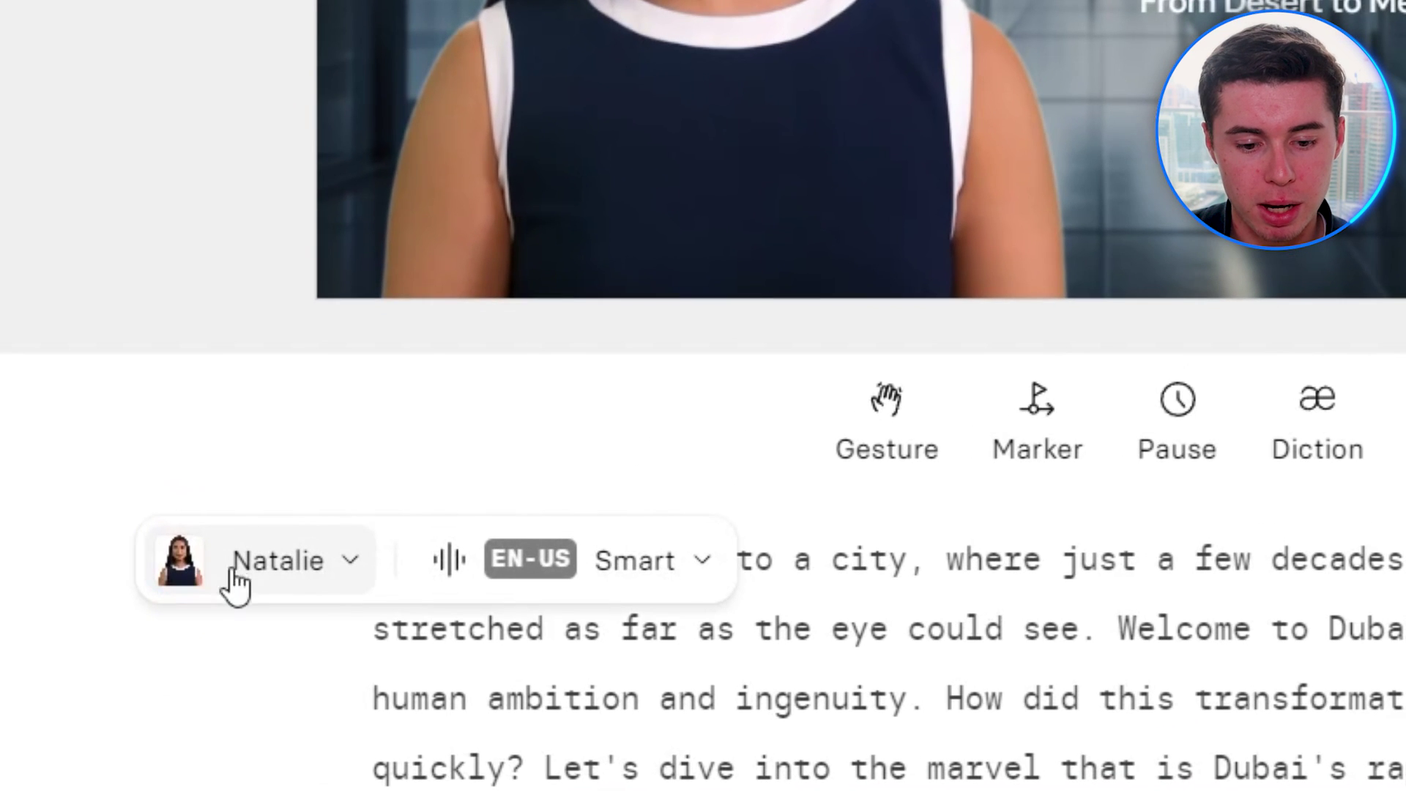
left_click(654, 575)
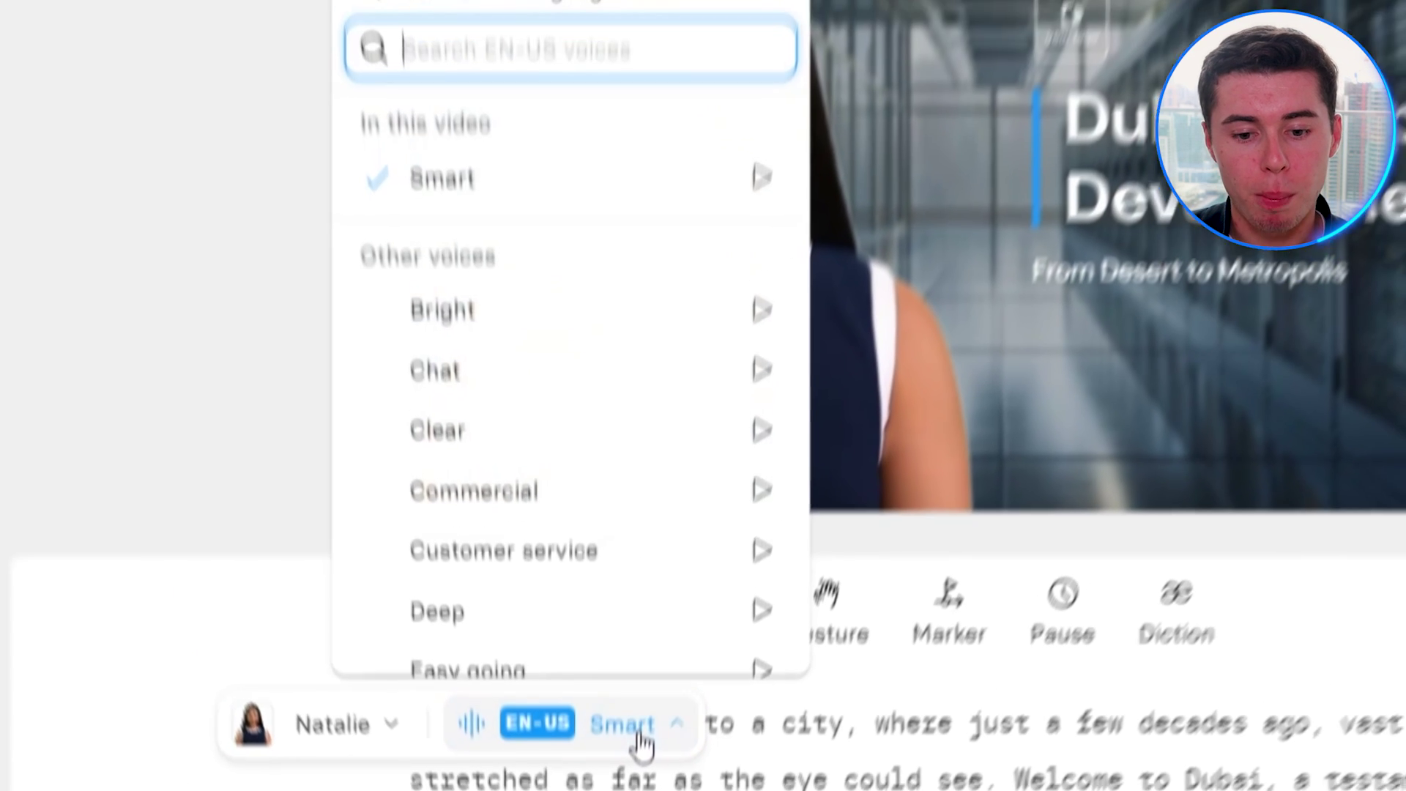
left_click(753, 240)
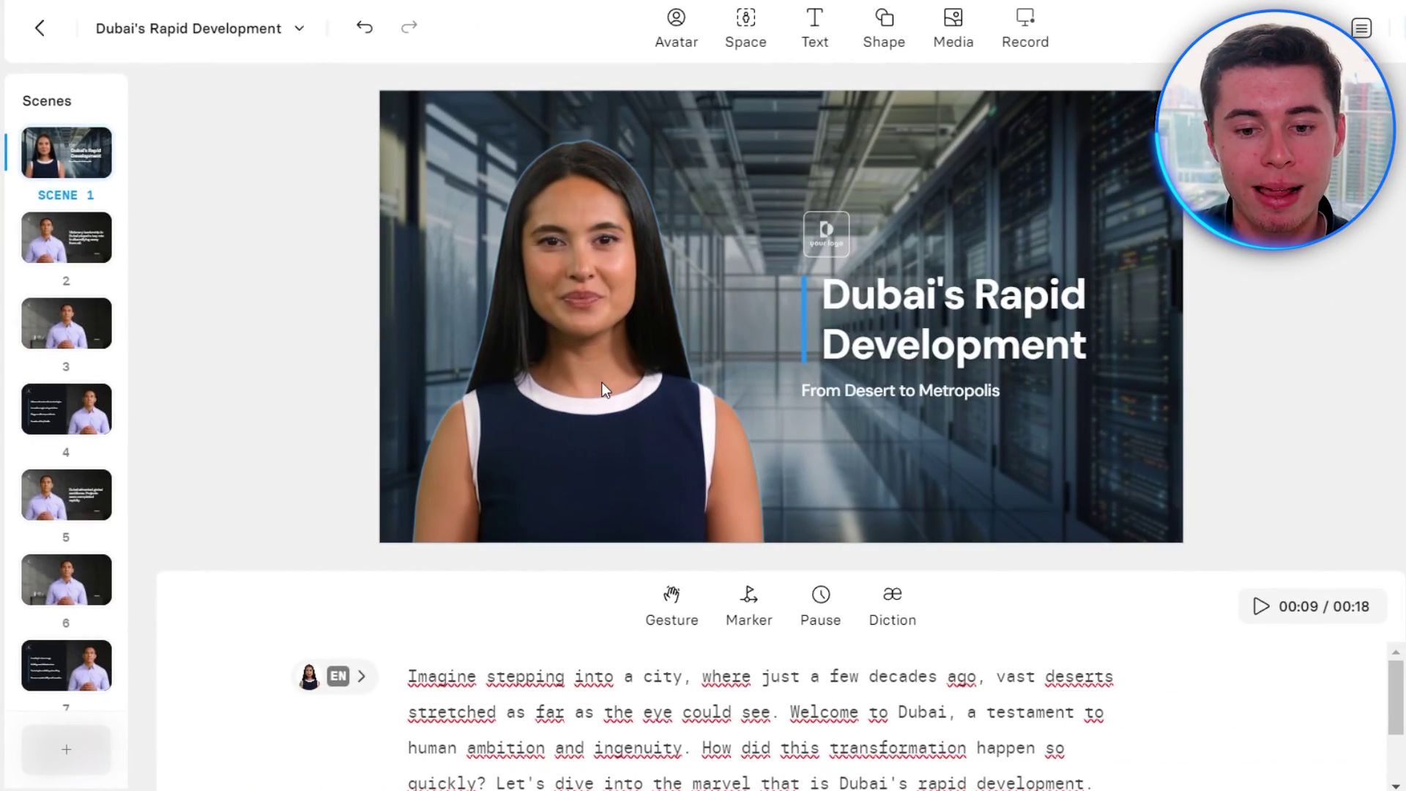
mouse_move(351, 688)
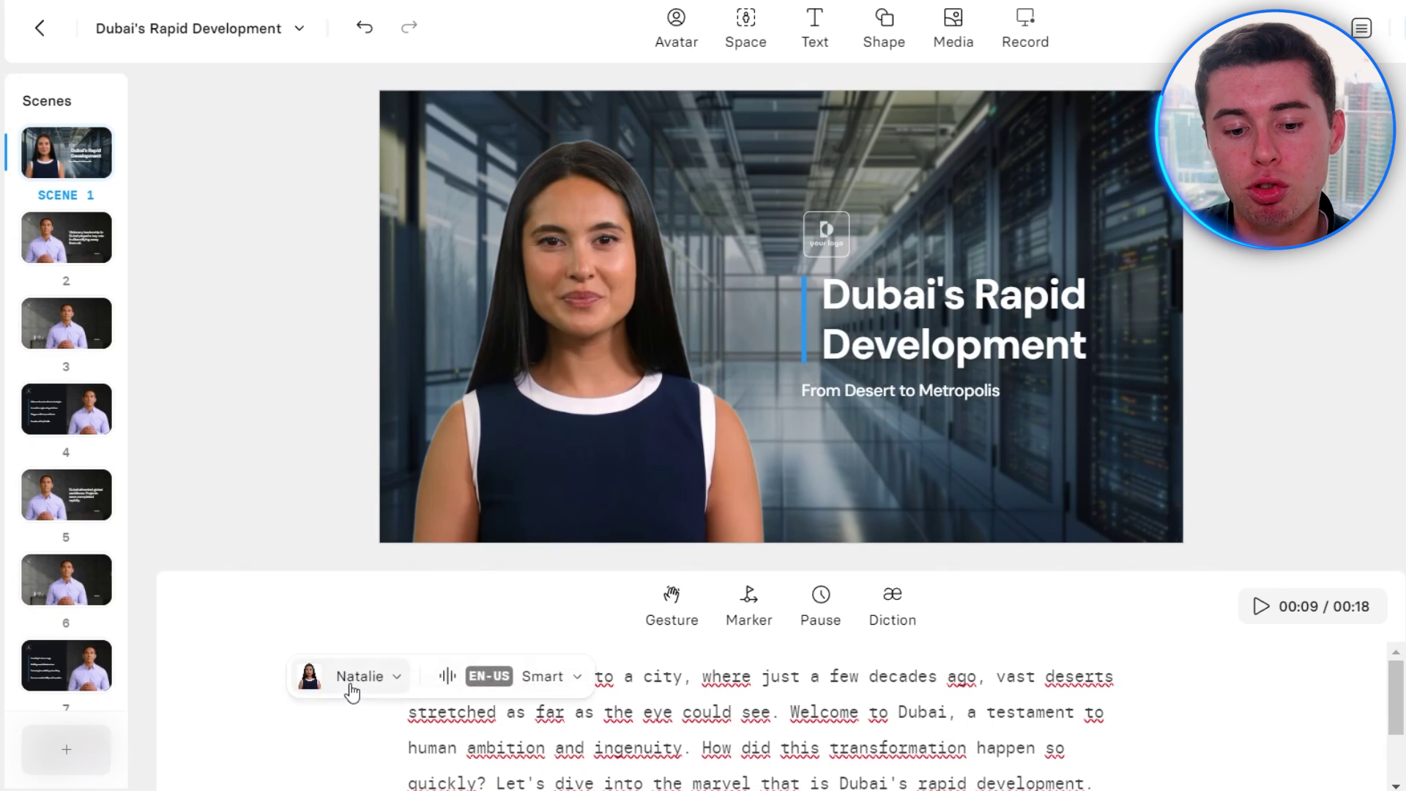
left_click(569, 685)
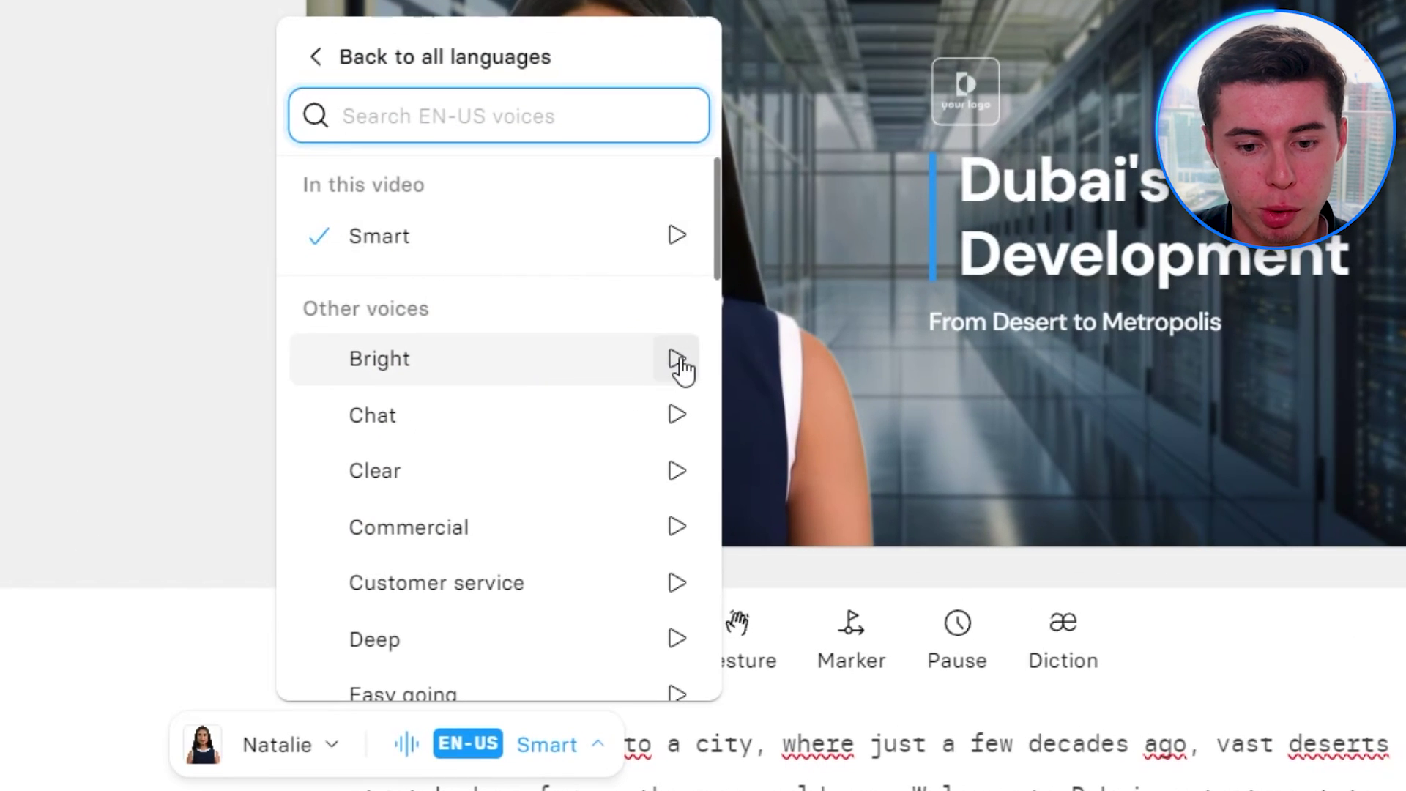
scroll(518, 559, "down", 10)
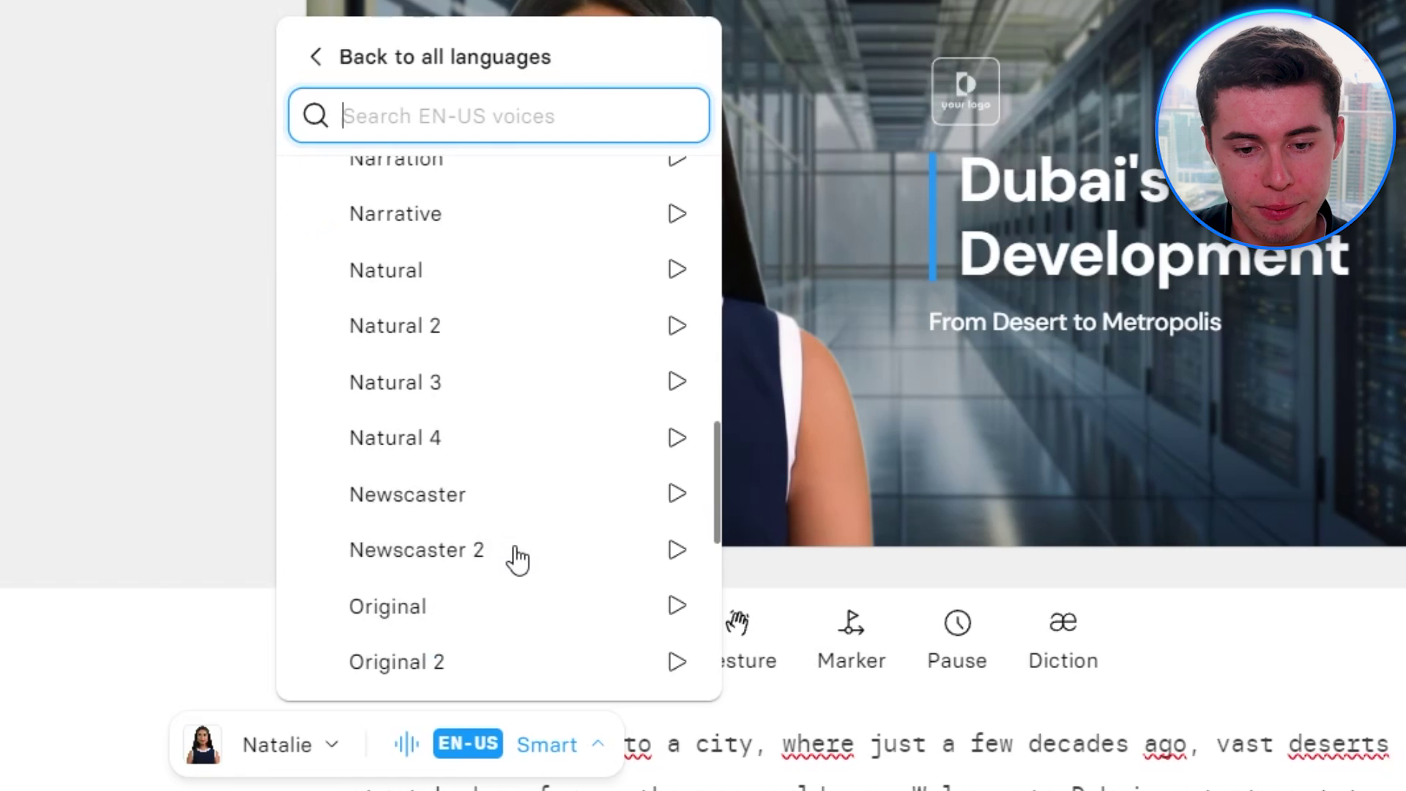
scroll(522, 474, "down", 7)
scroll(522, 474, "up", 7)
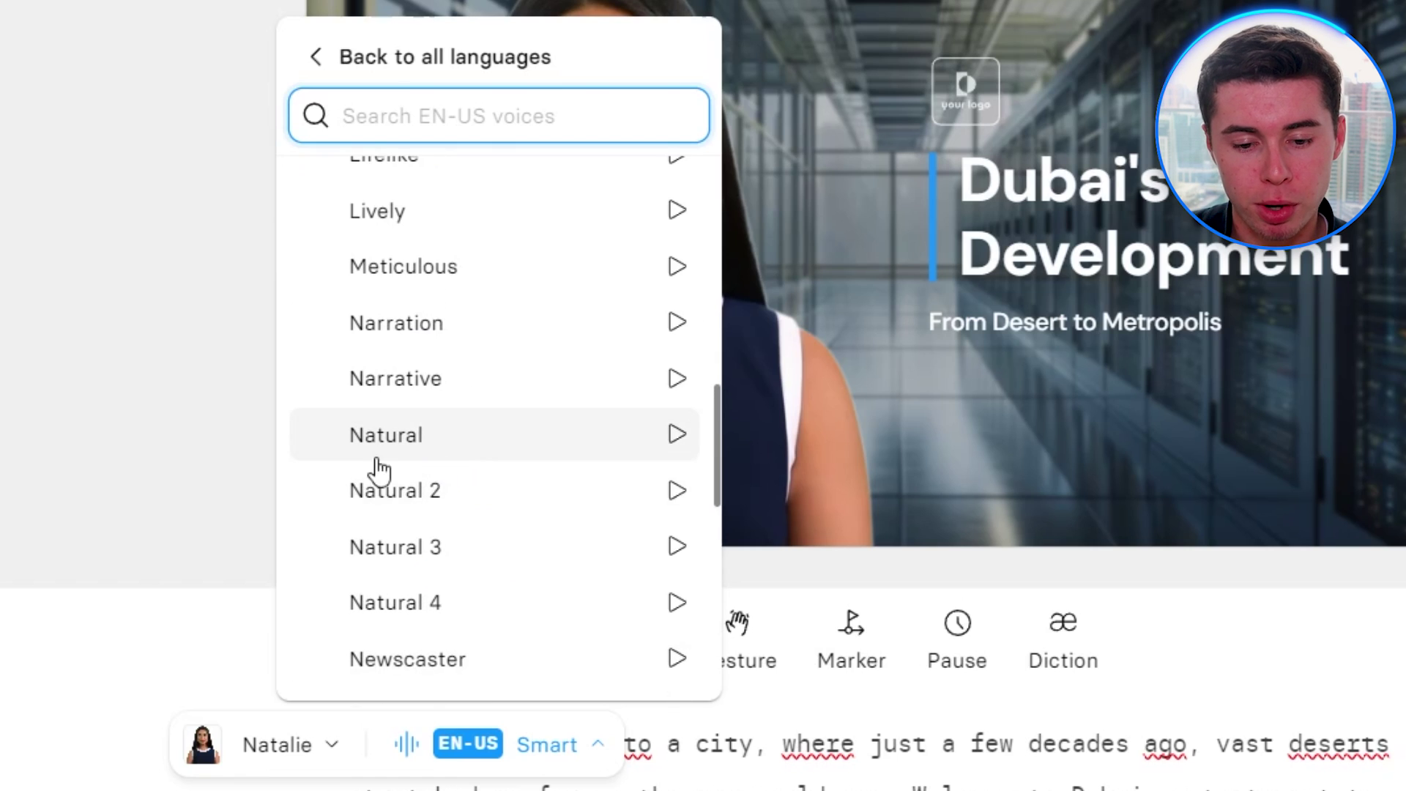
left_click(446, 438)
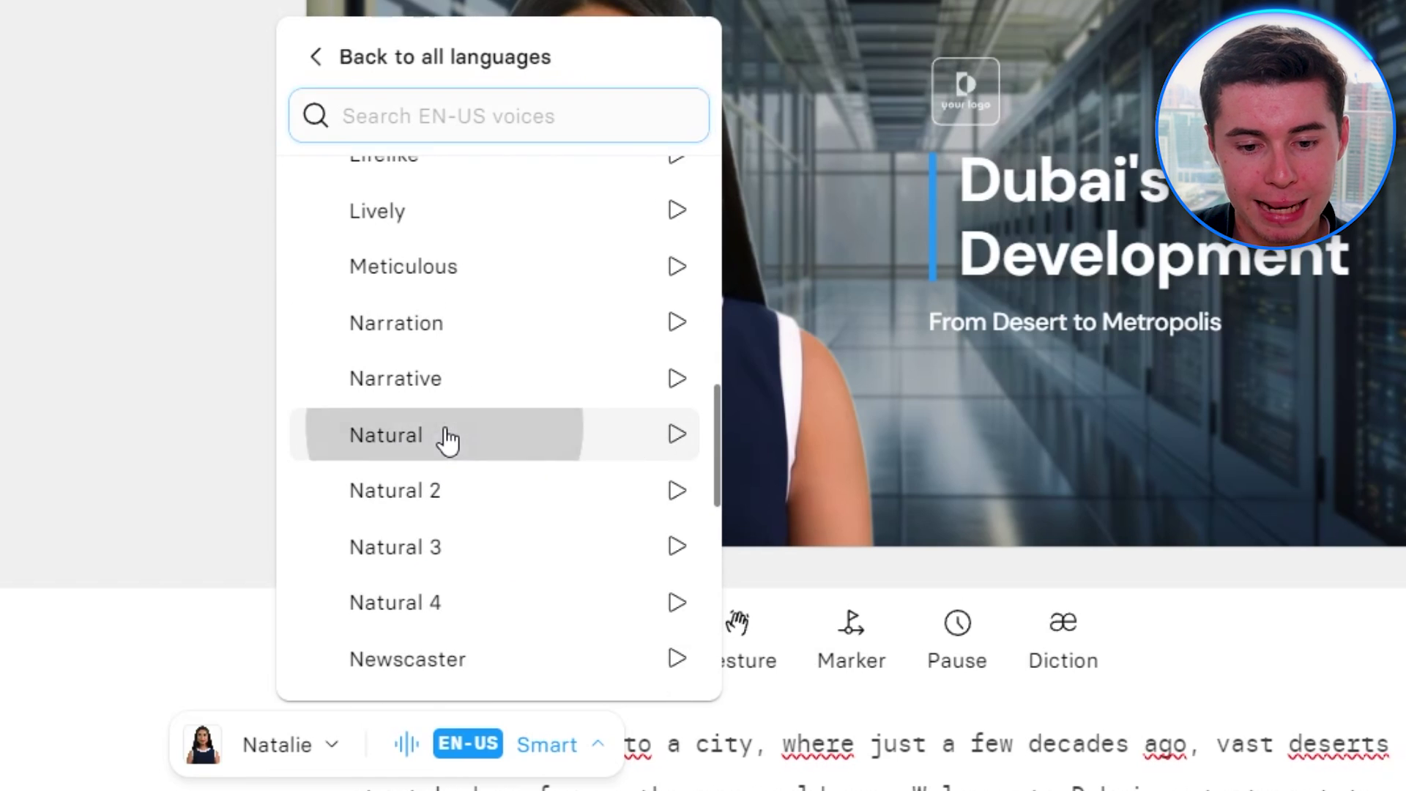
- Compare voice samples and choose the Professional voice for the narration
left_click(599, 743)
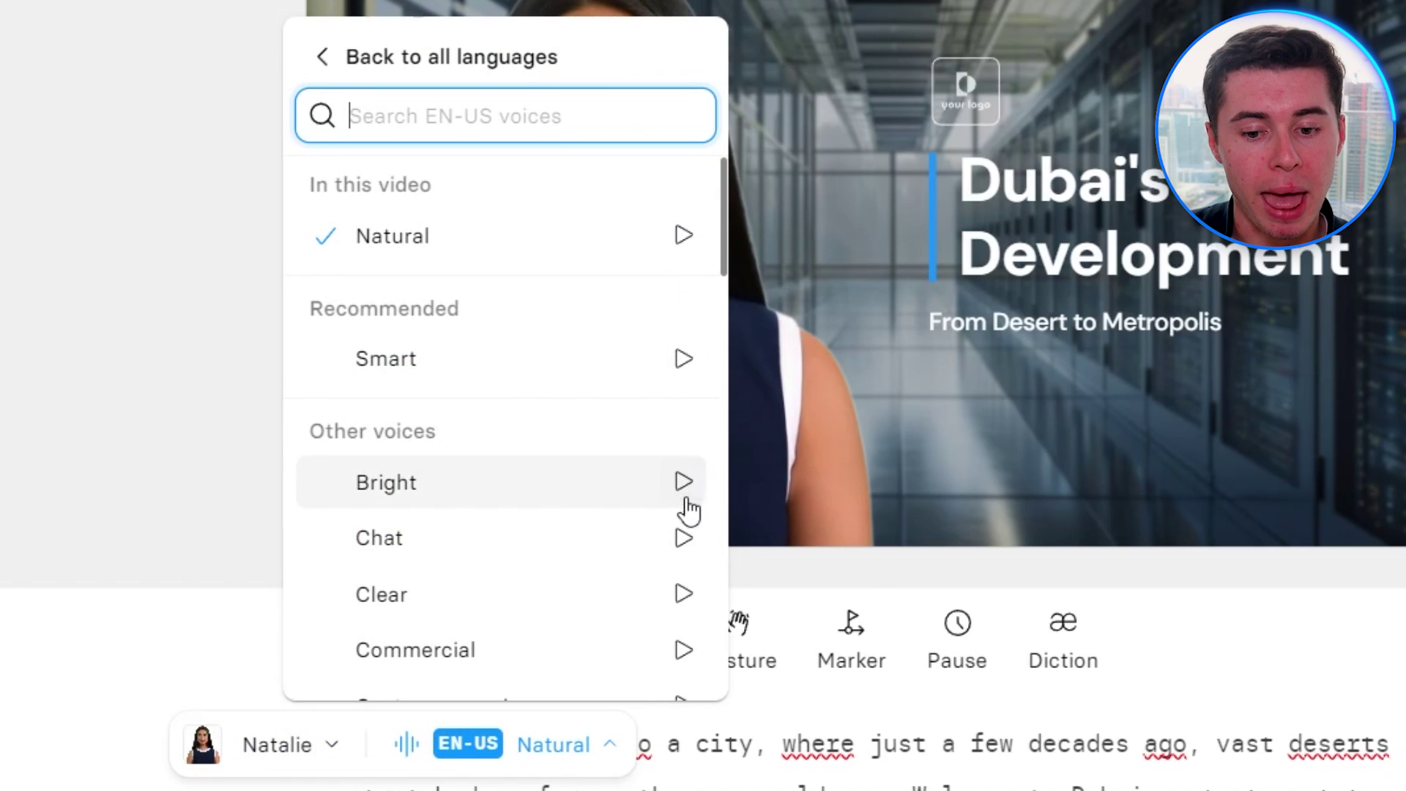
left_click(684, 235)
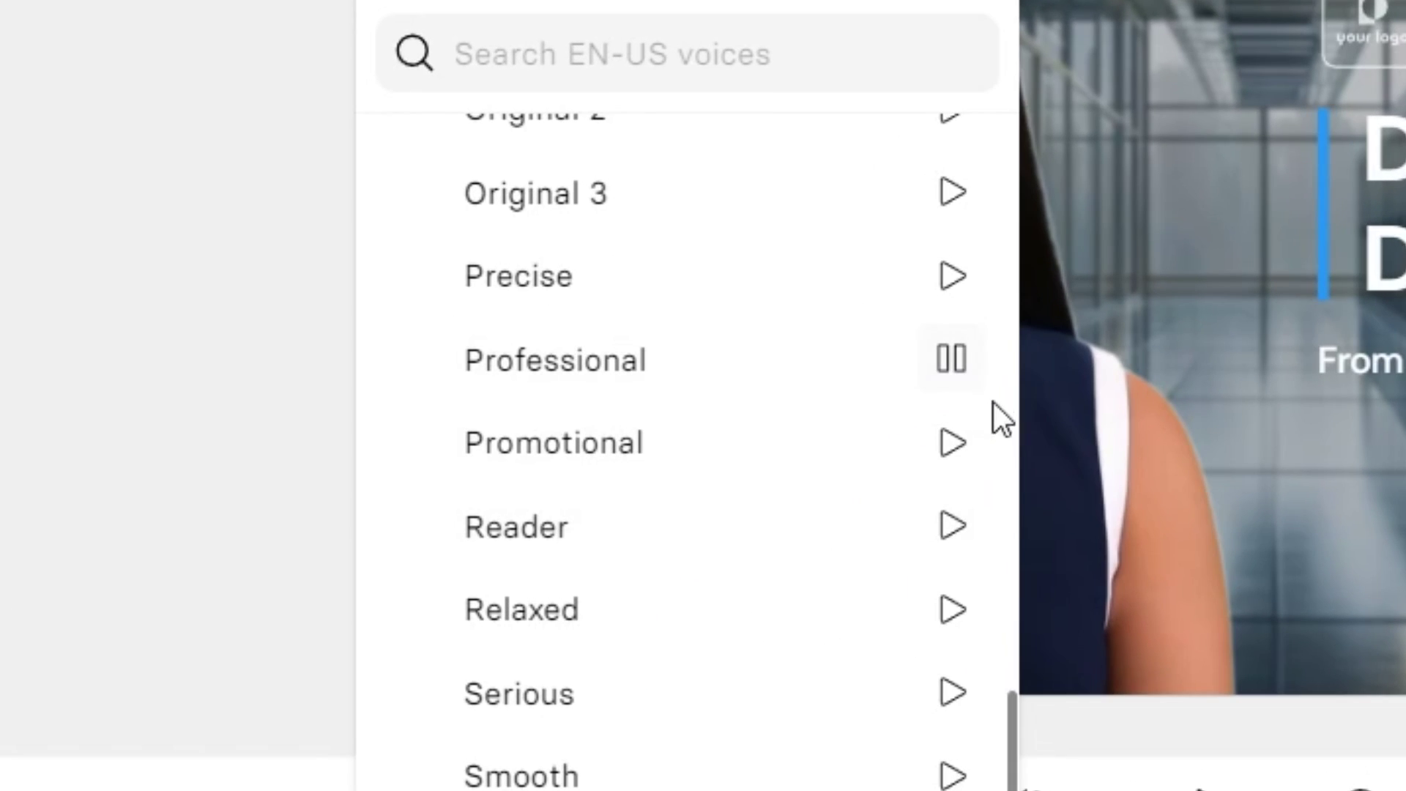
left_click(952, 363)
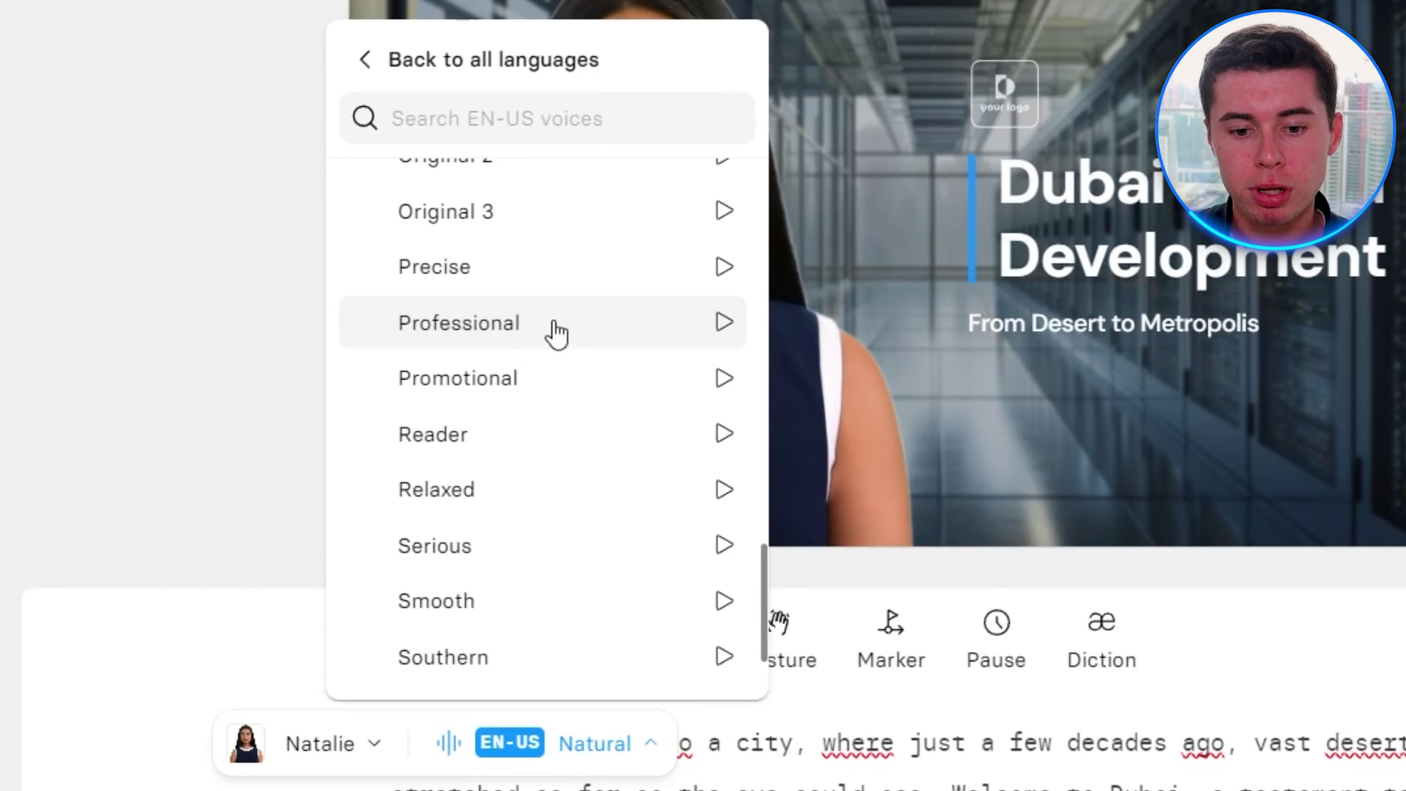
left_click(491, 322)
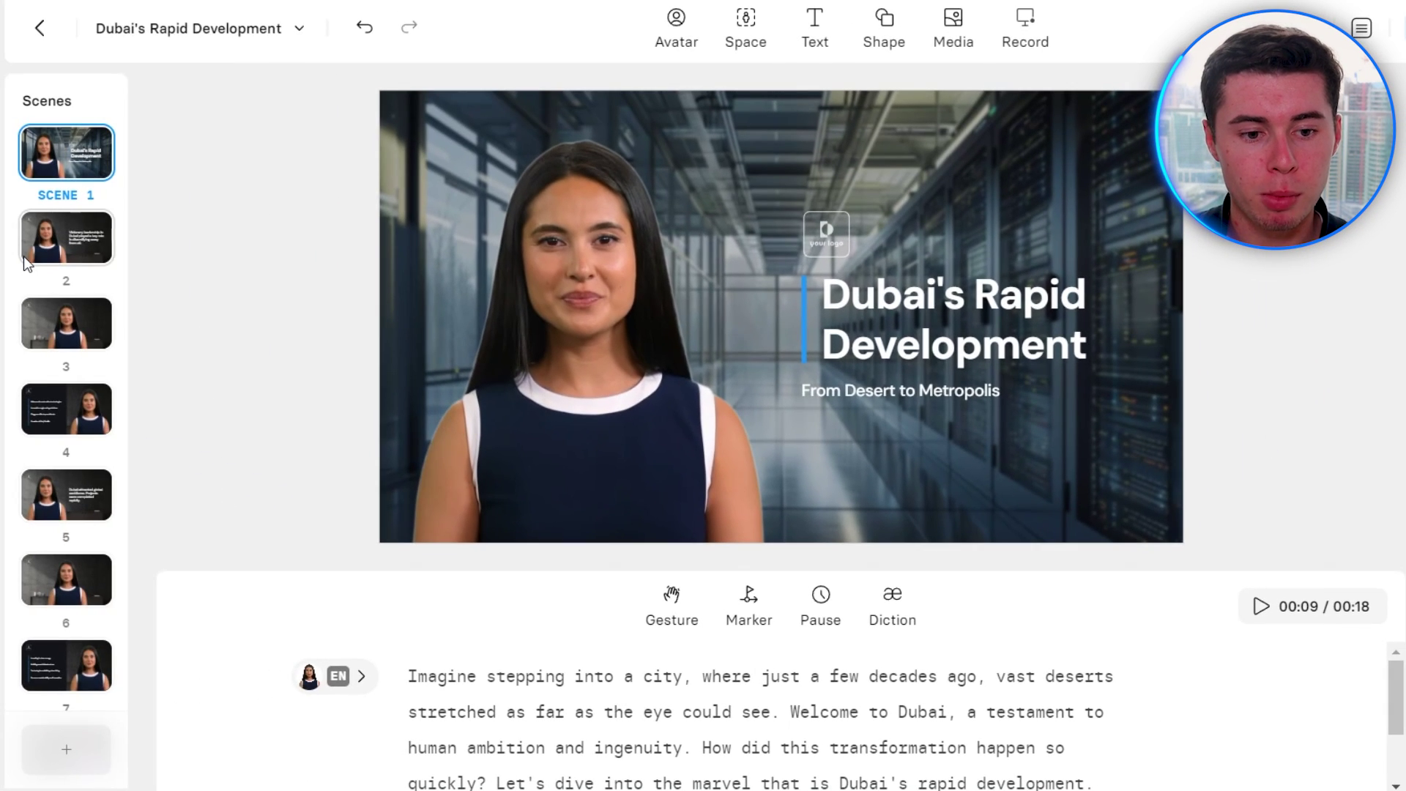
- Select scene 2 and search stock footage for 'dubai' as its new background
left_click(55, 247)
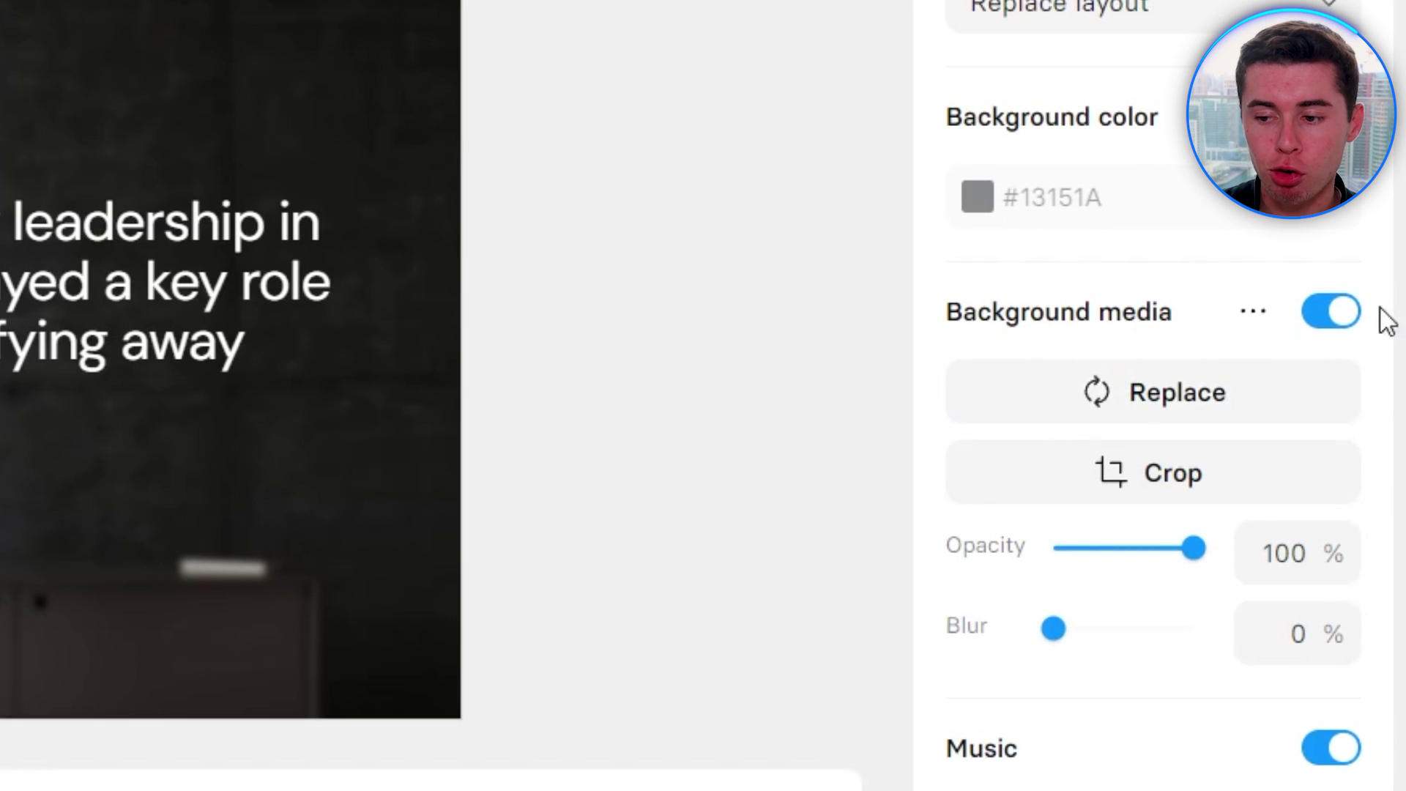
left_click(1148, 399)
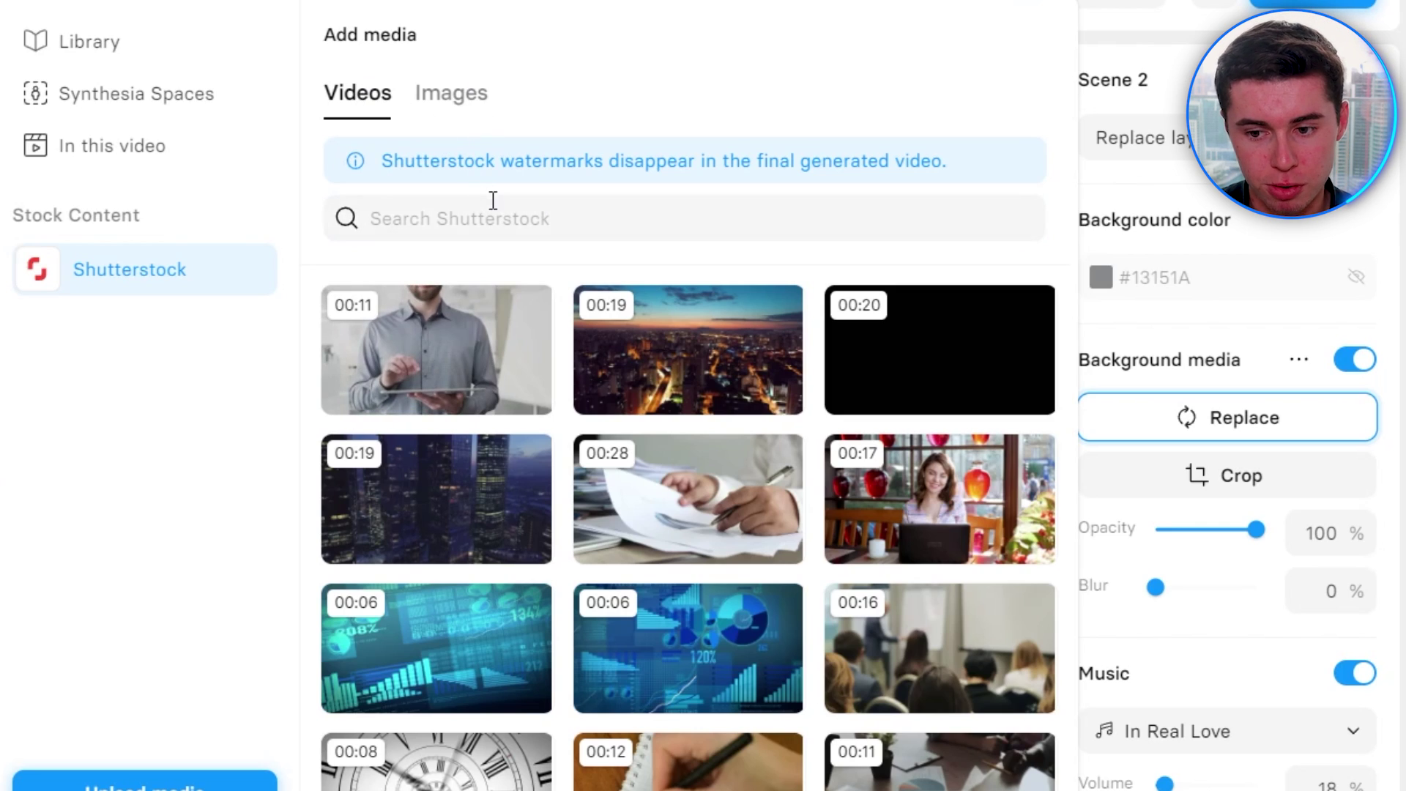
left_click(494, 201)
type("du")
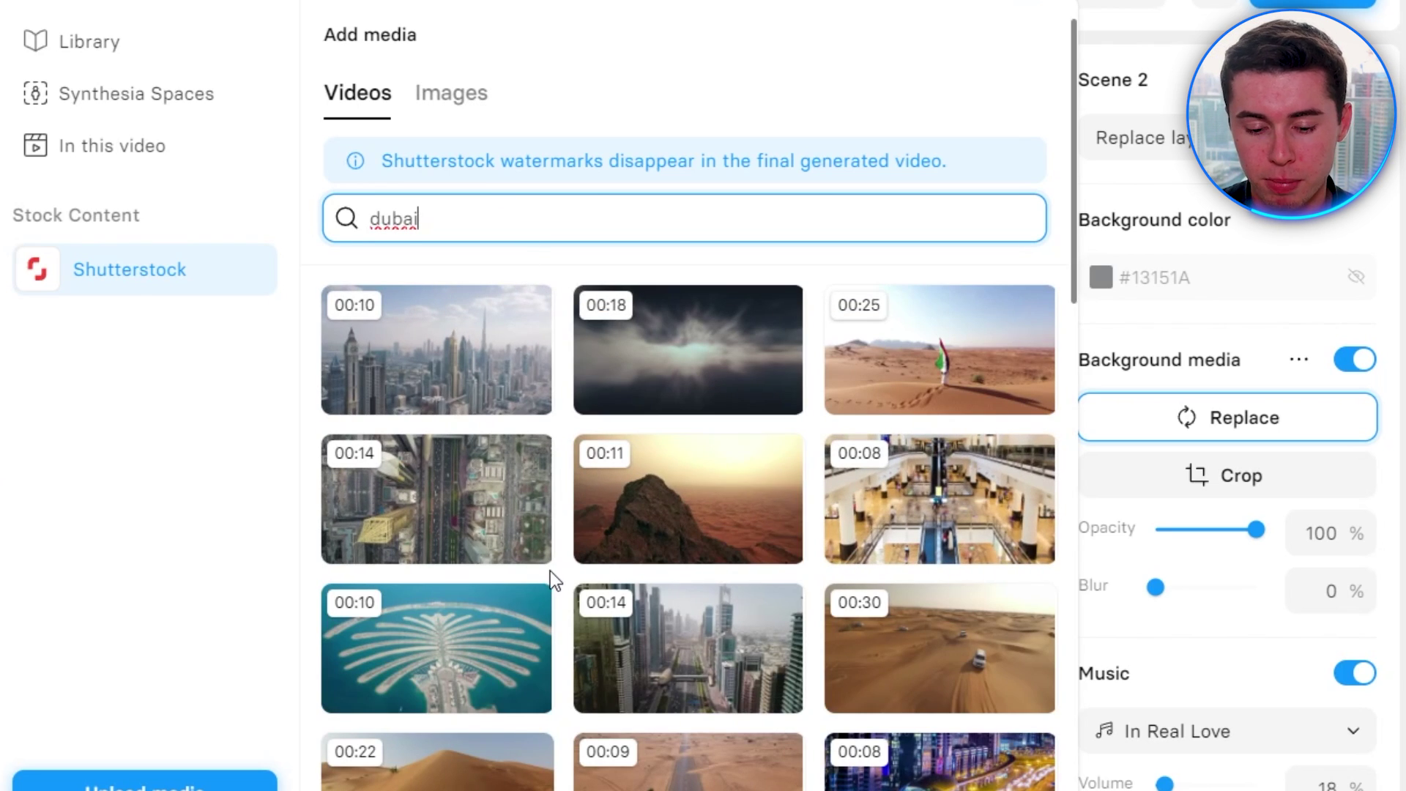
type("bai")
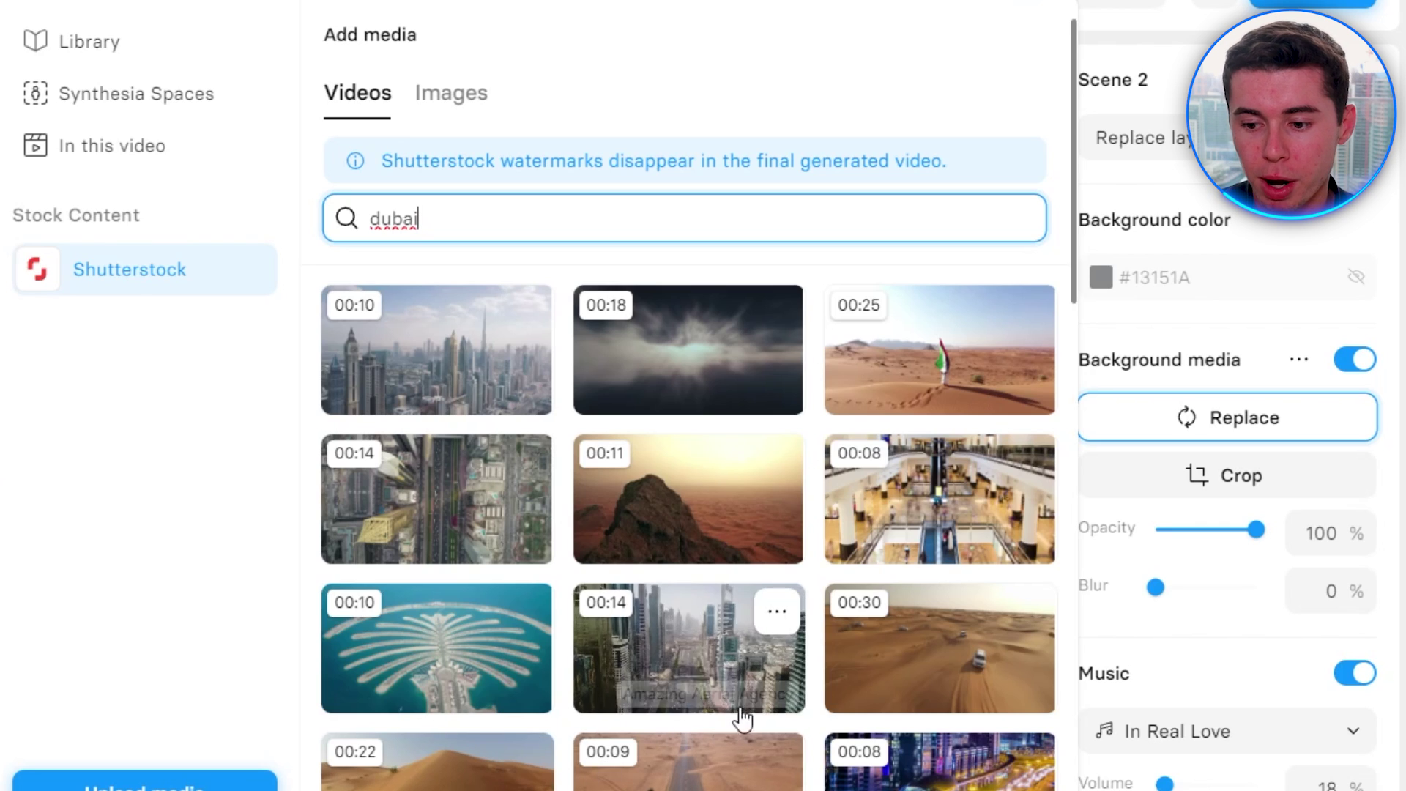
scroll(732, 622, "down", 4)
type("oil")
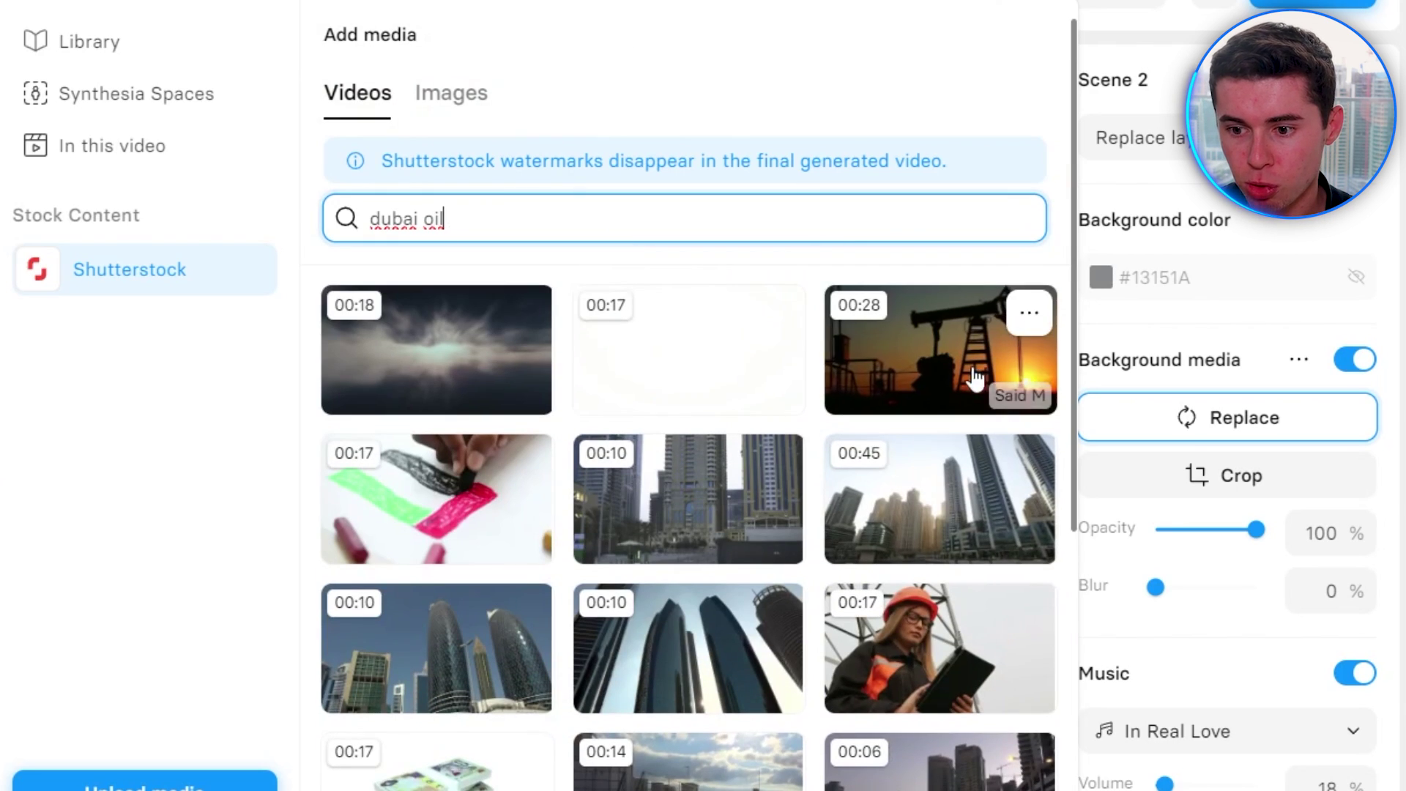
key("BackSpace")
key("BackSpace")
key("BackSpace")
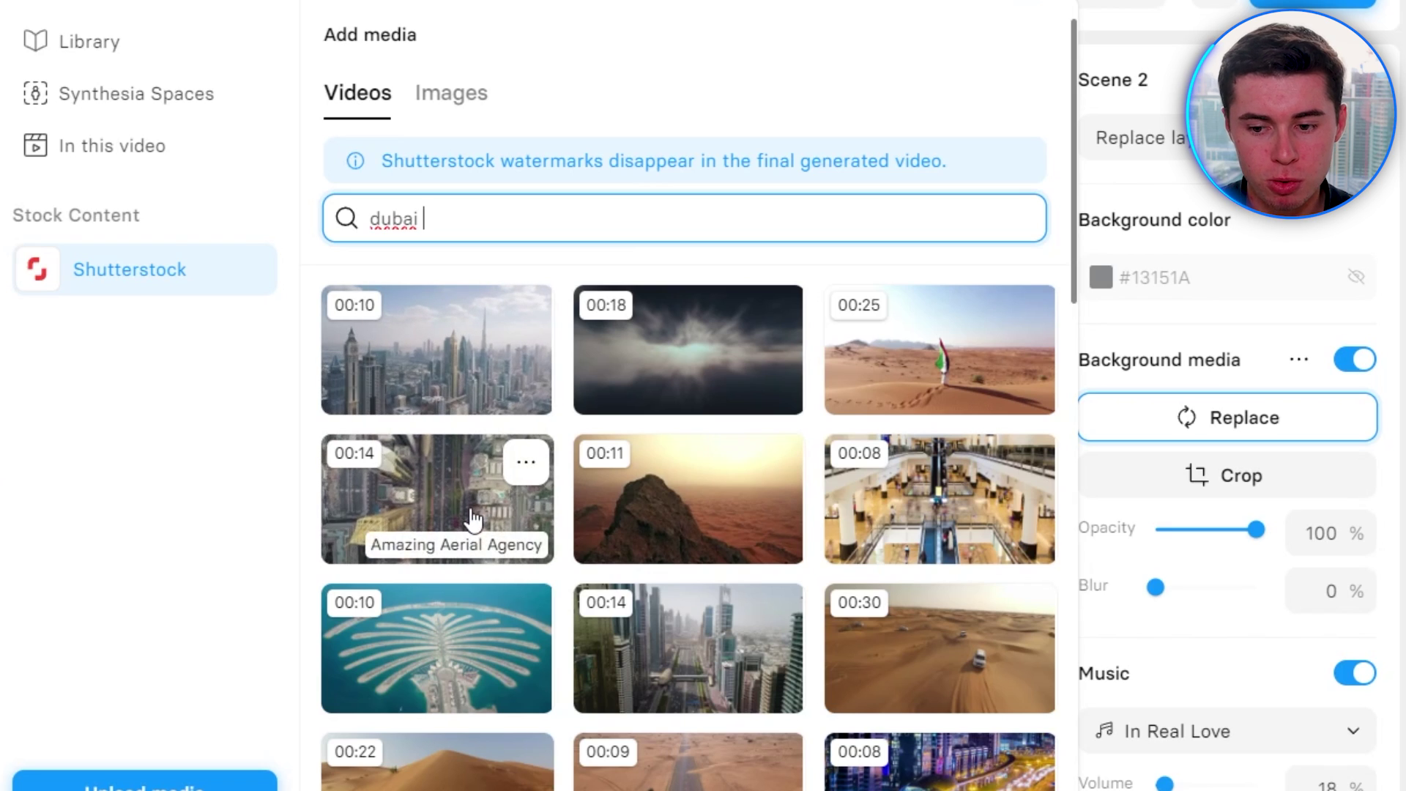
- Apply the 00:14 aerial city clip at 64% opacity and preview the scene
scroll(500, 522, "down", 4)
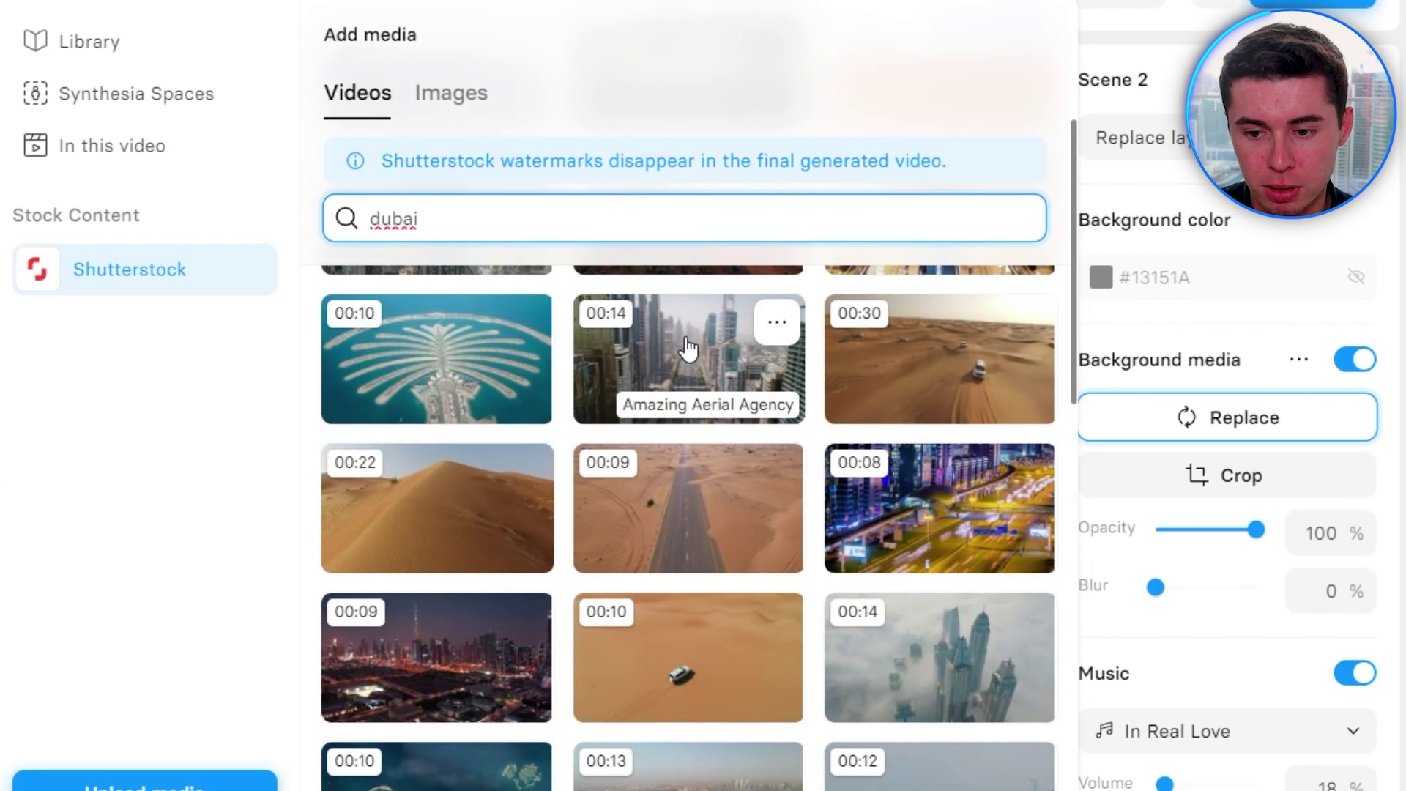
left_click(688, 356)
left_click(694, 363)
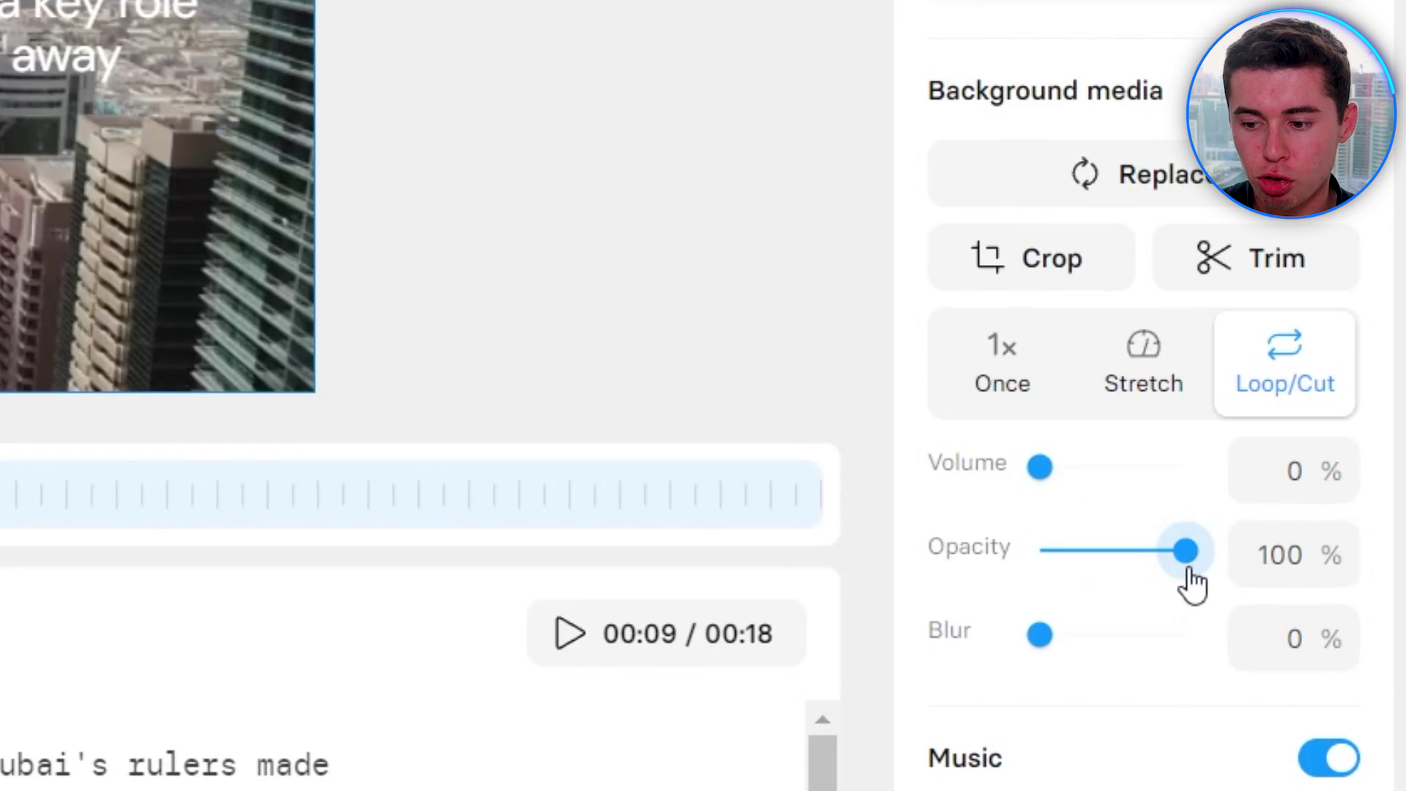
left_click_drag(1191, 579, 1126, 579)
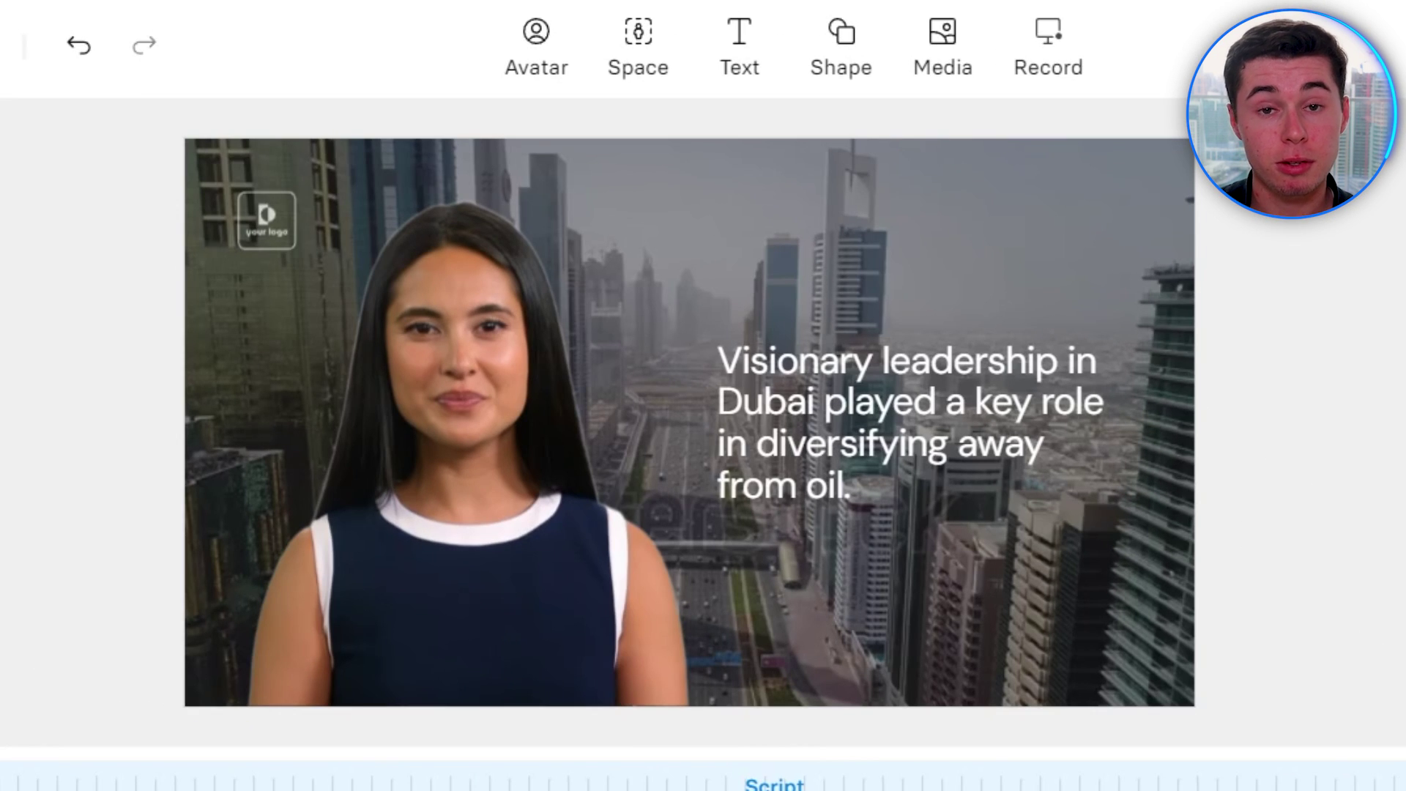
key("space")
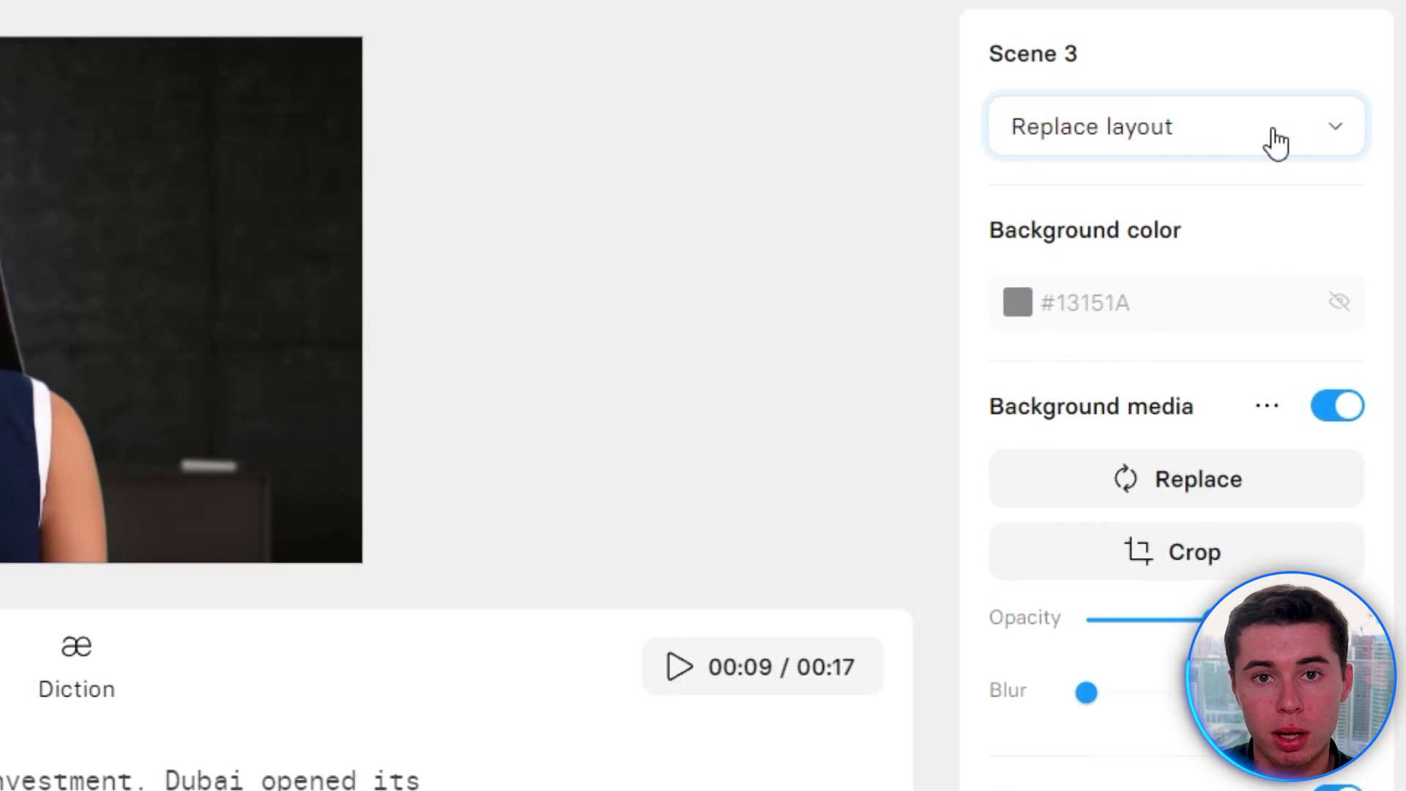
- Apply a layout with a video inset to scene 3
left_click(1275, 142)
mouse_move(811, 396)
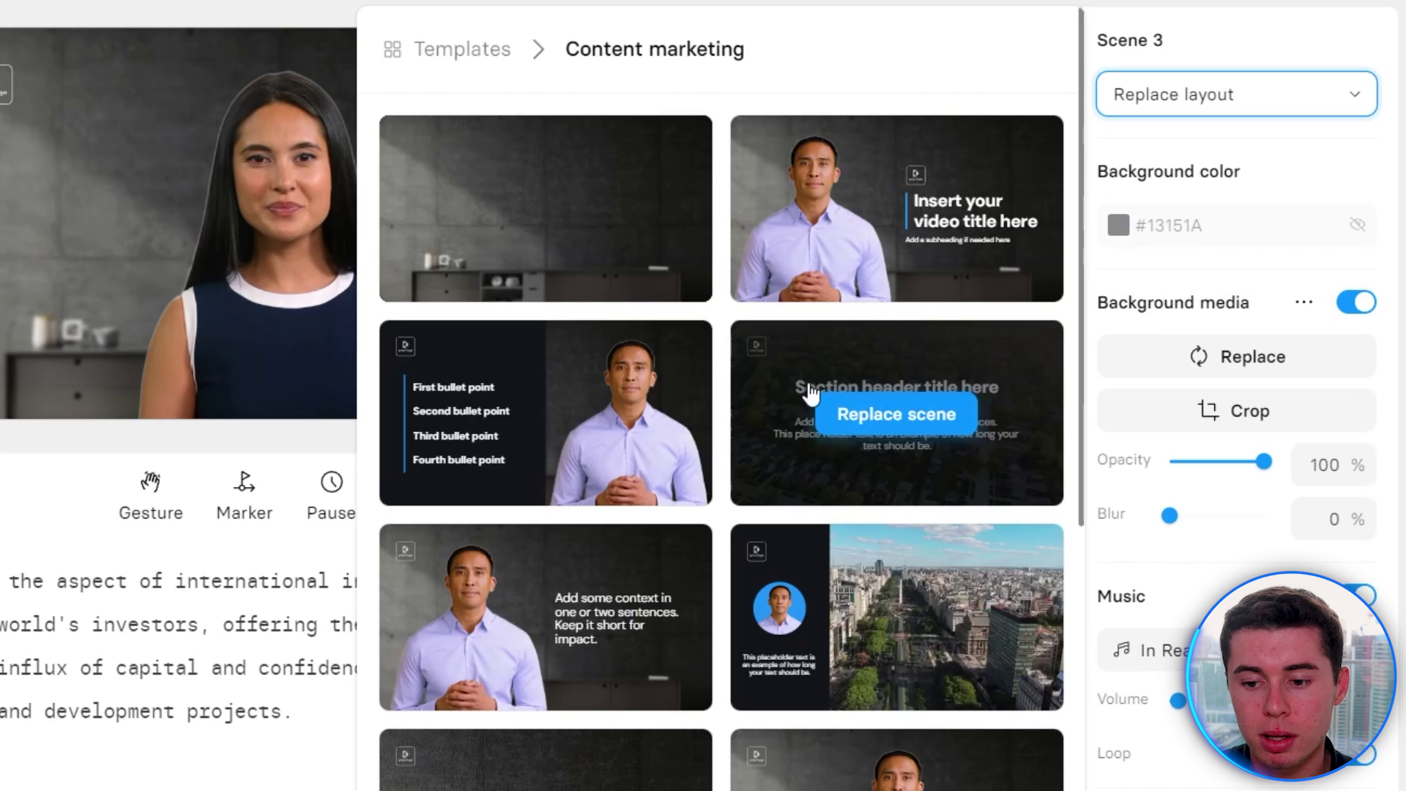
mouse_move(793, 644)
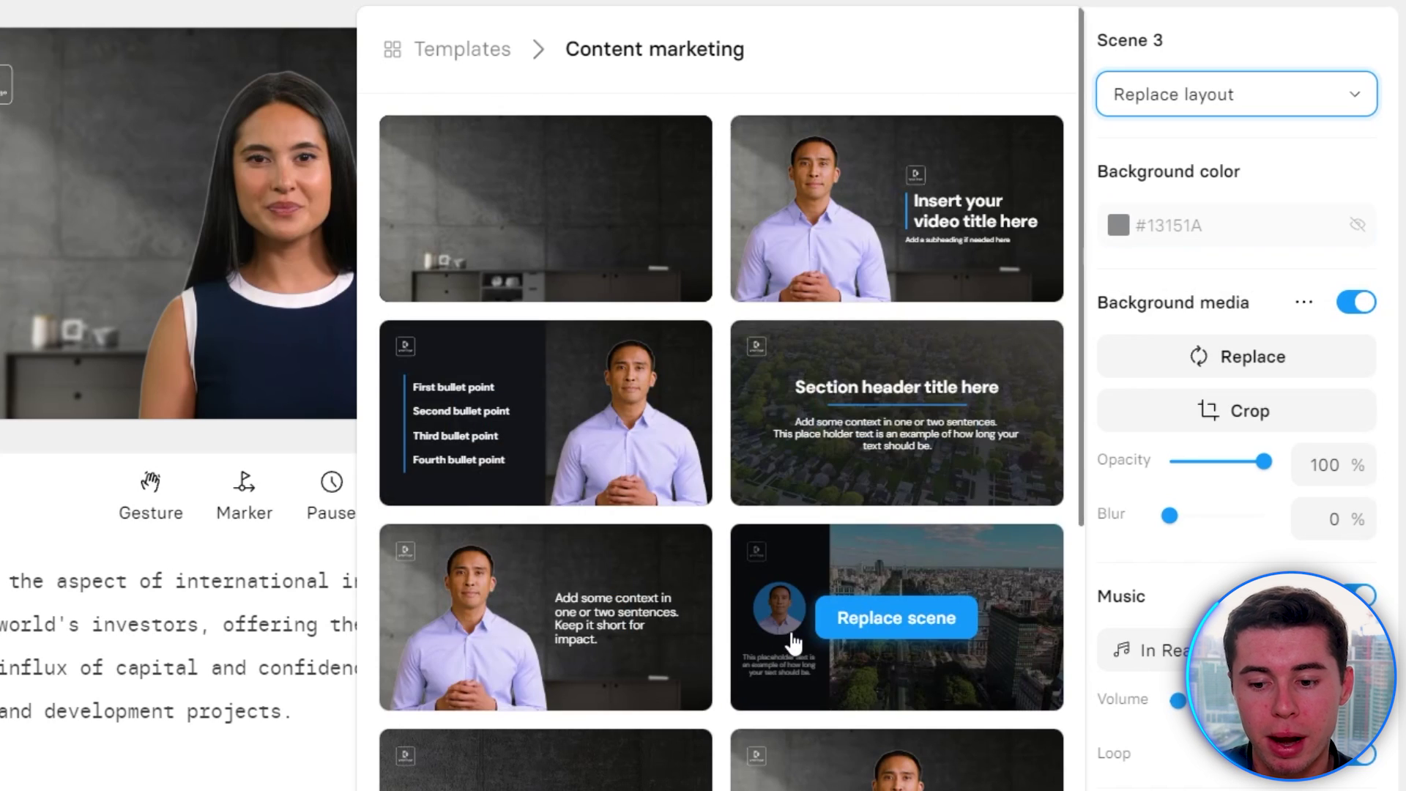
scroll(793, 645, "down", 4)
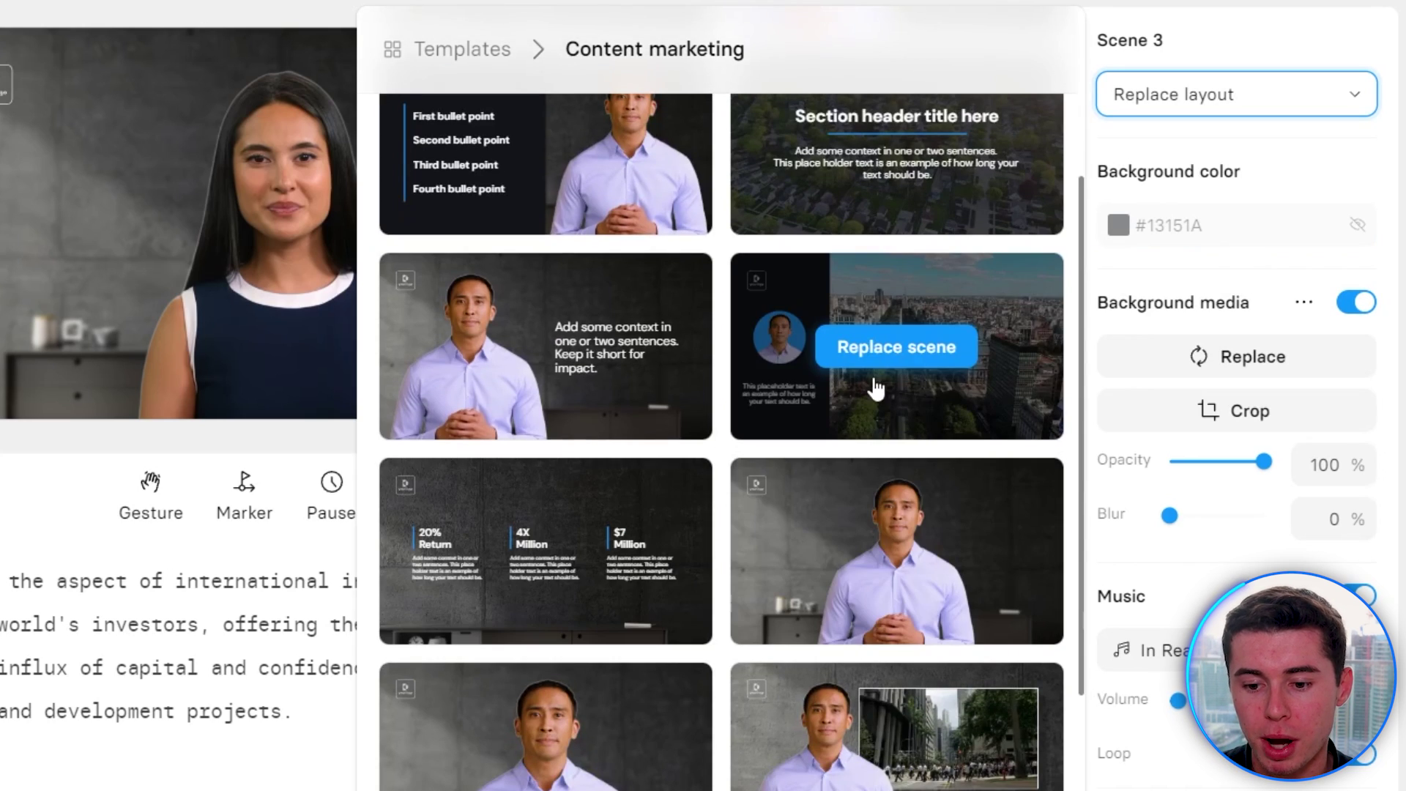
mouse_move(888, 674)
scroll(889, 675, "down", 2)
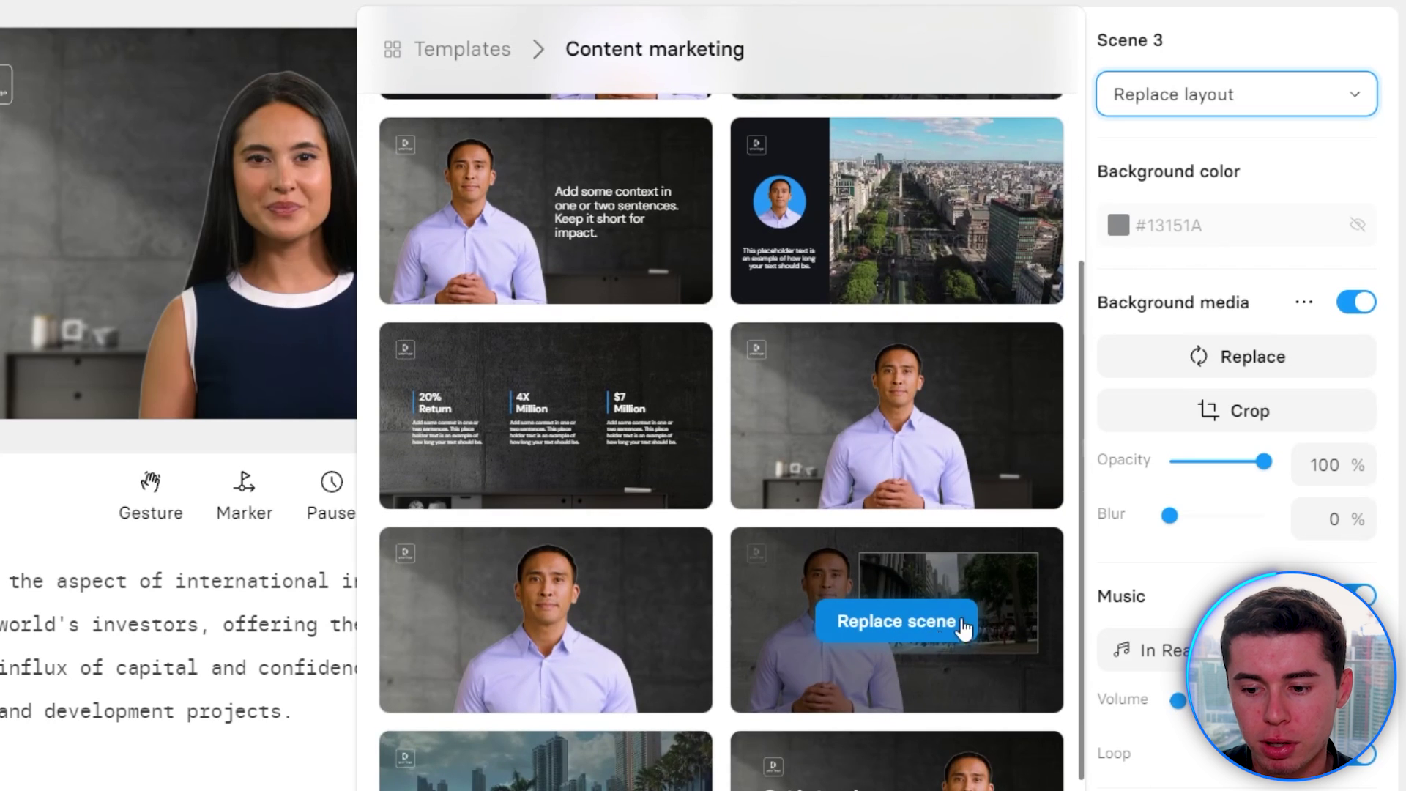
left_click(898, 623)
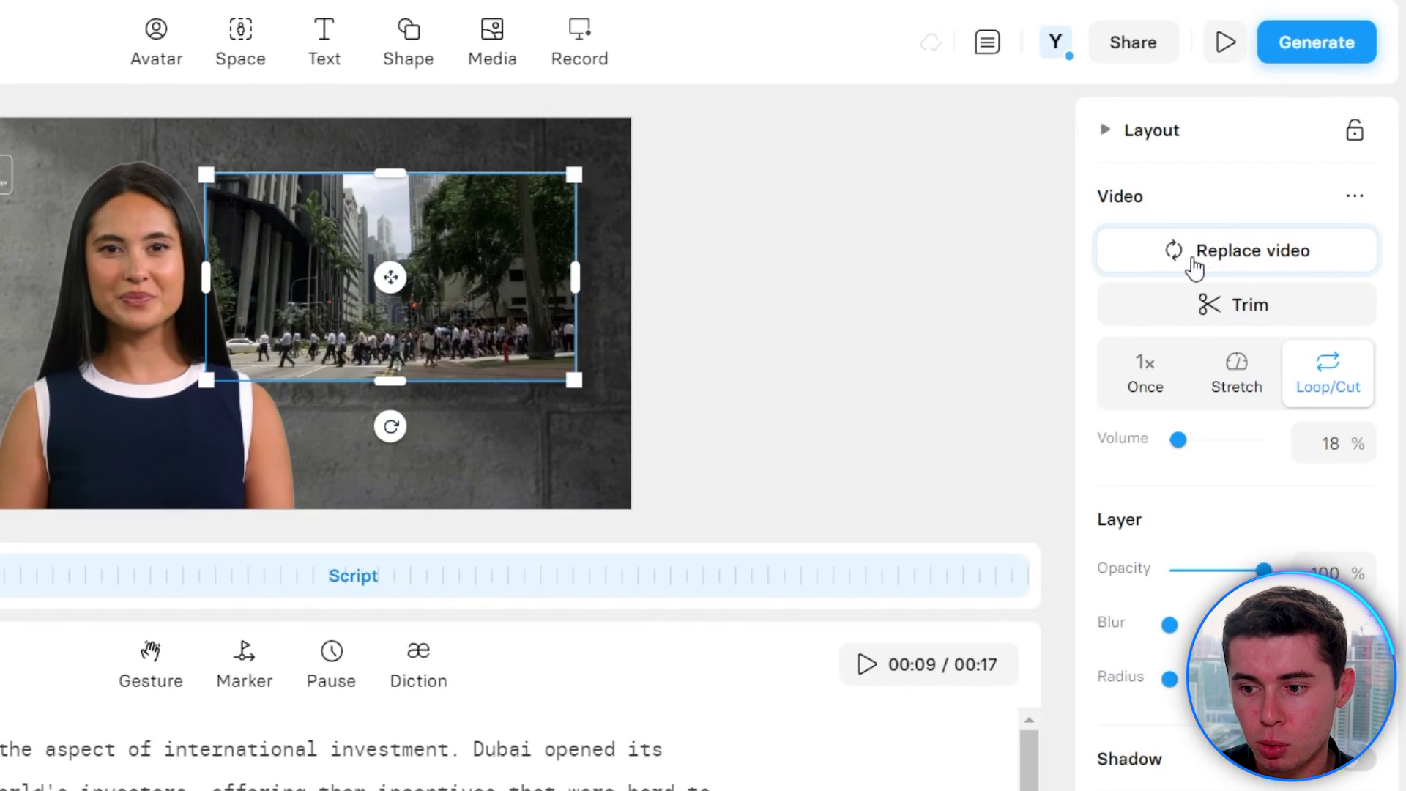
- Fill the inset with a 'dubai mall' stock clip beside the presenter
left_click(1193, 267)
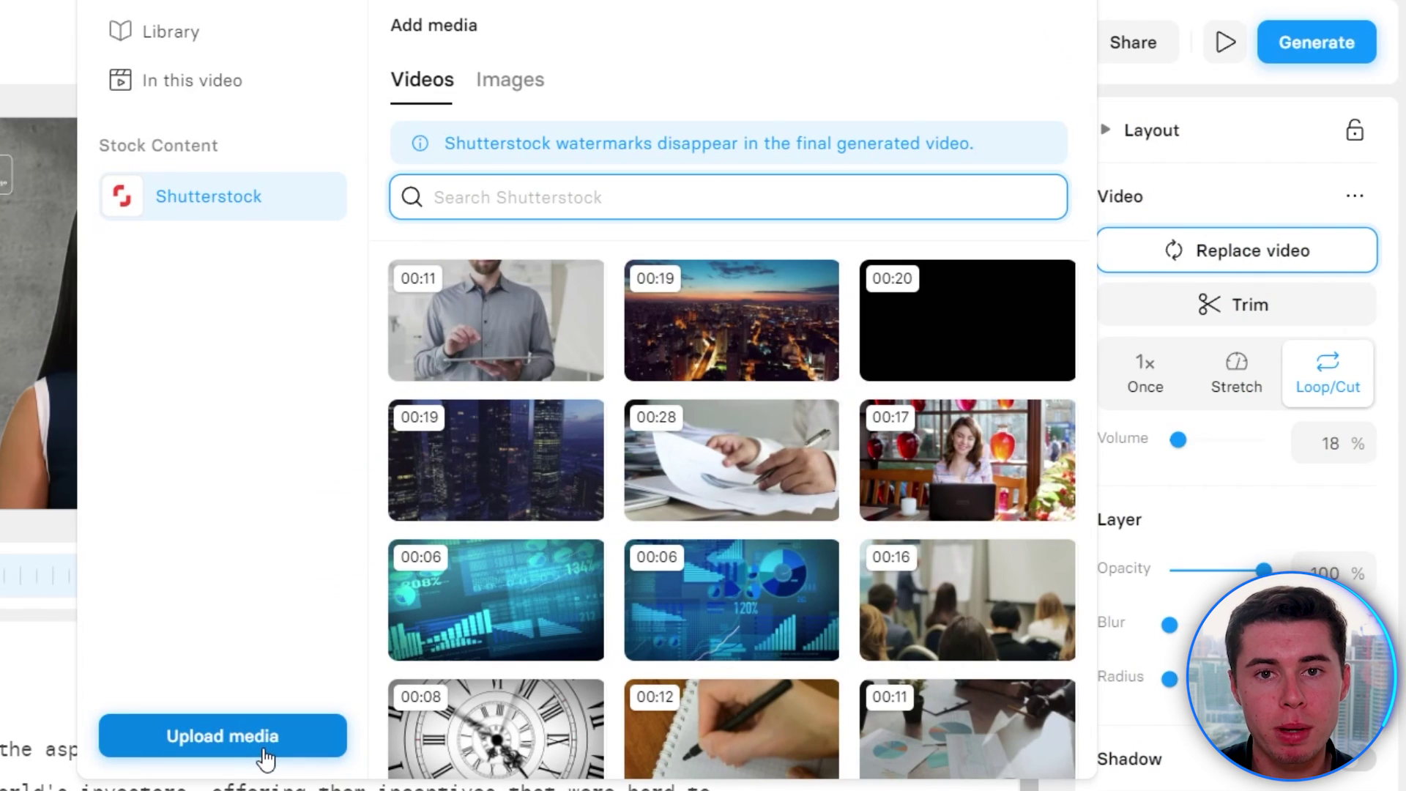
type("dubai mall")
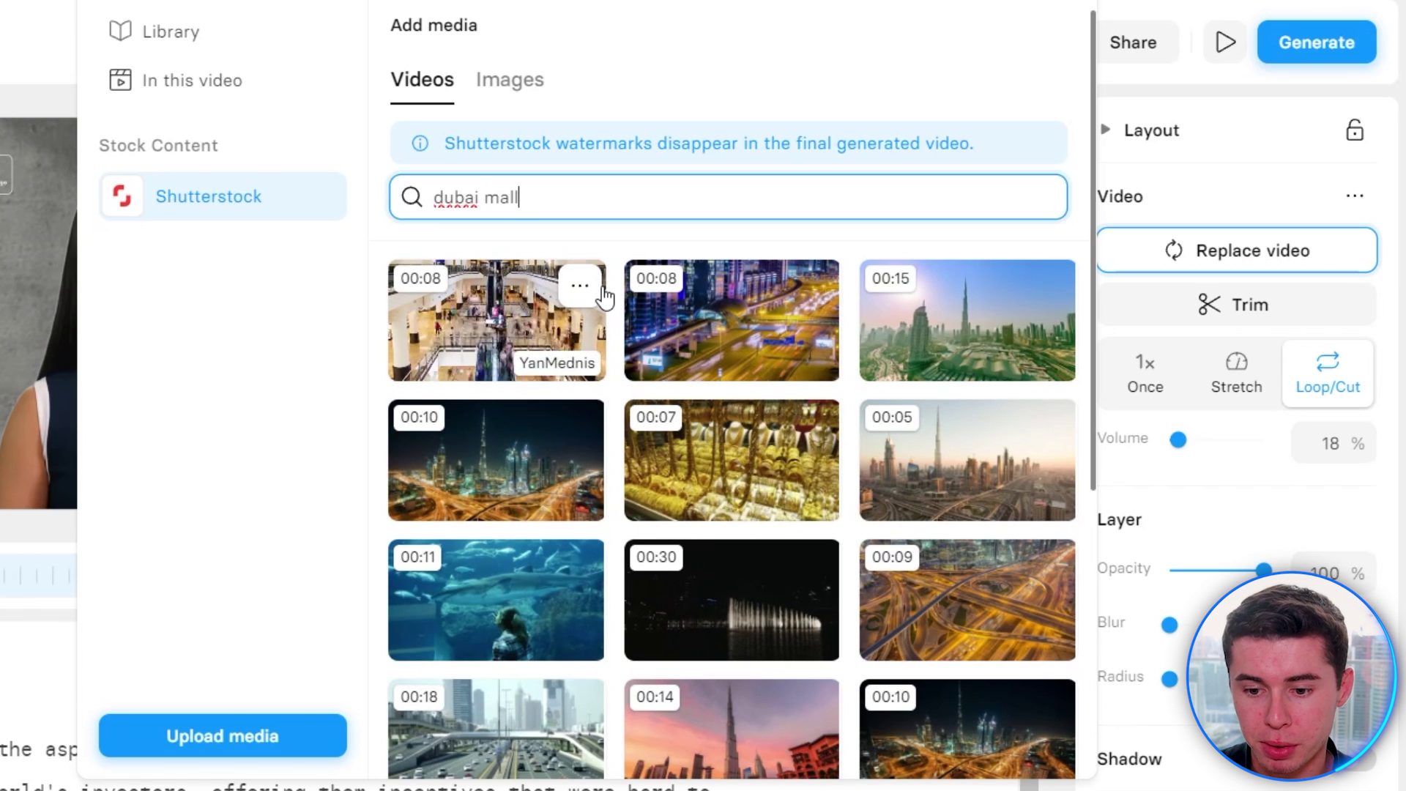
left_click(508, 331)
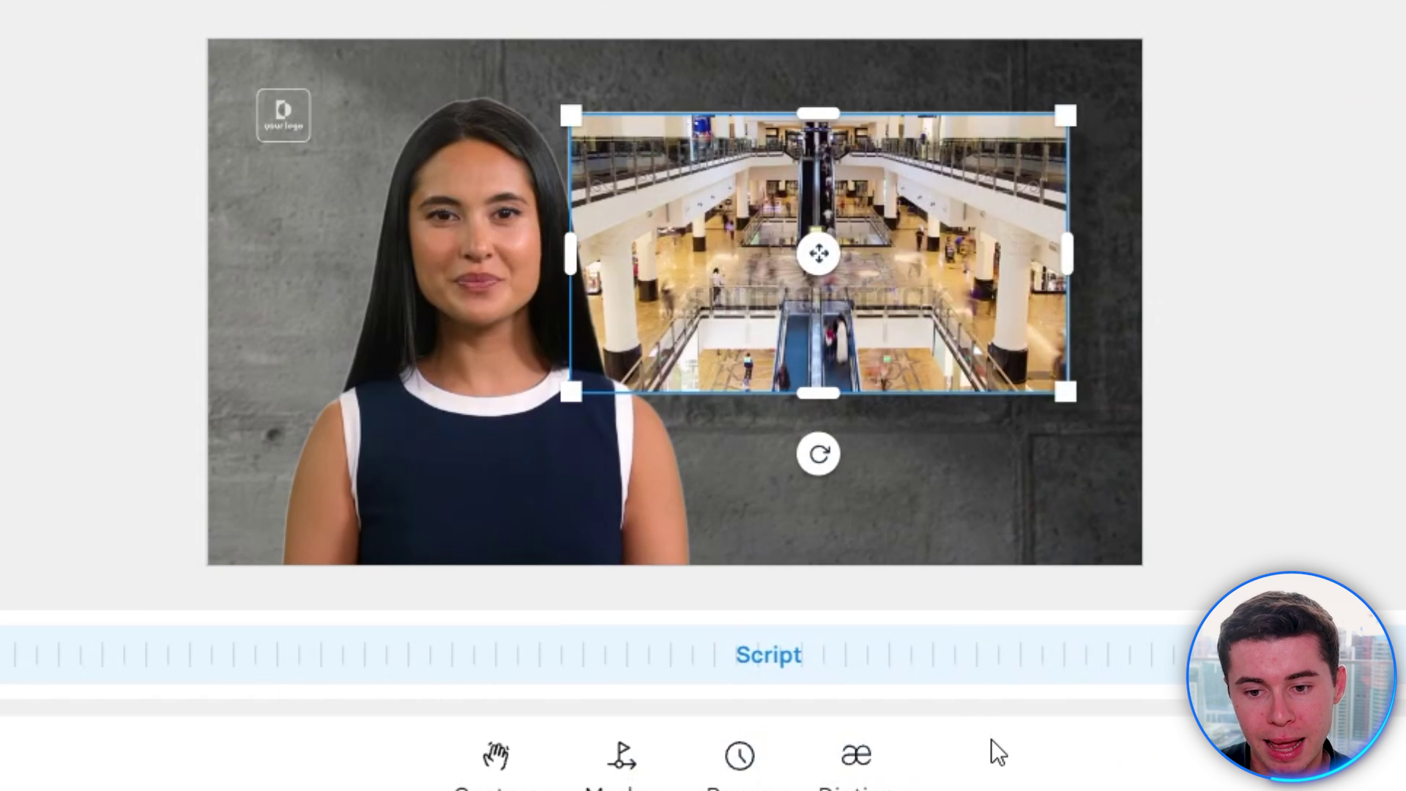
left_click(1090, 70)
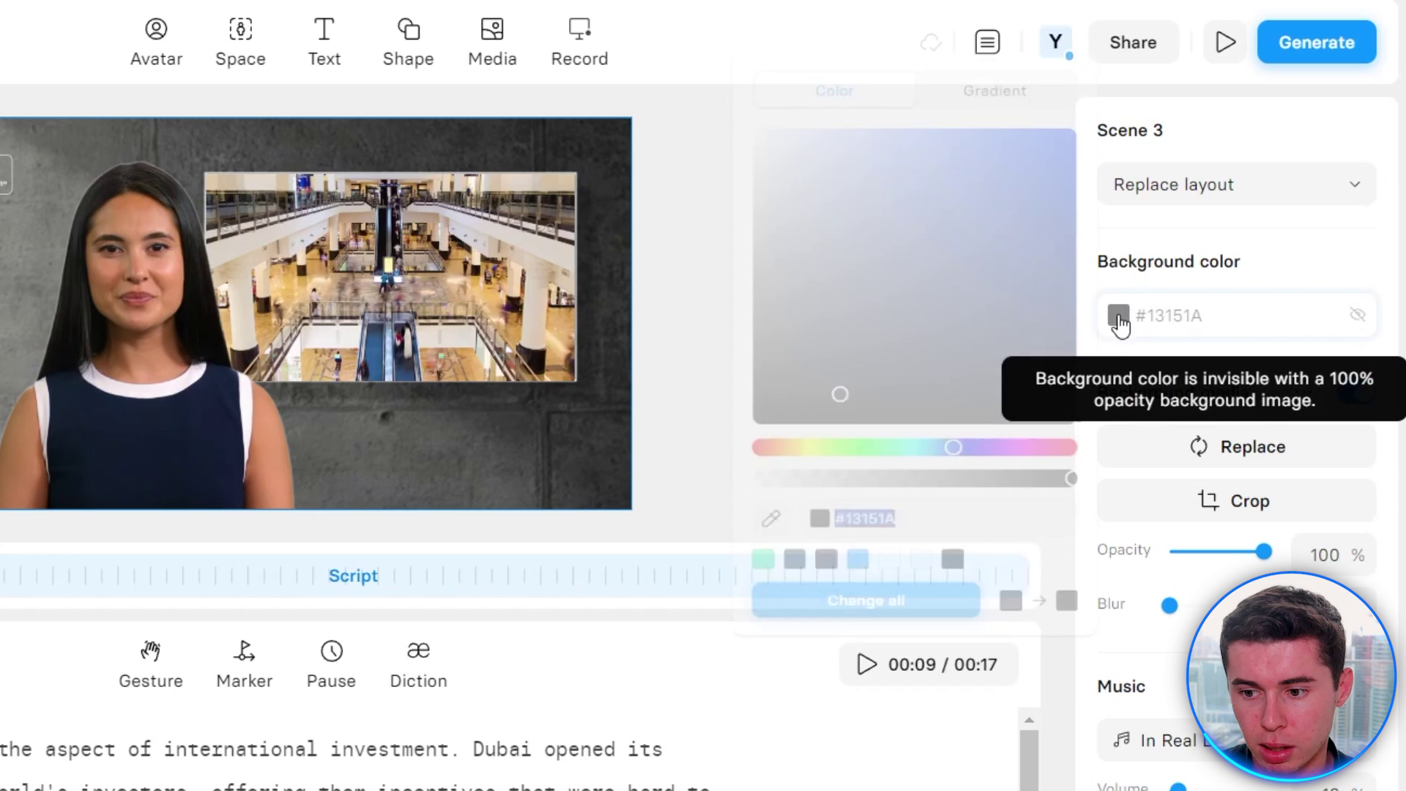
- Set the background colour to #004AFF and apply it to all scenes
left_click(1118, 316)
type("#004AFF")
key("Return")
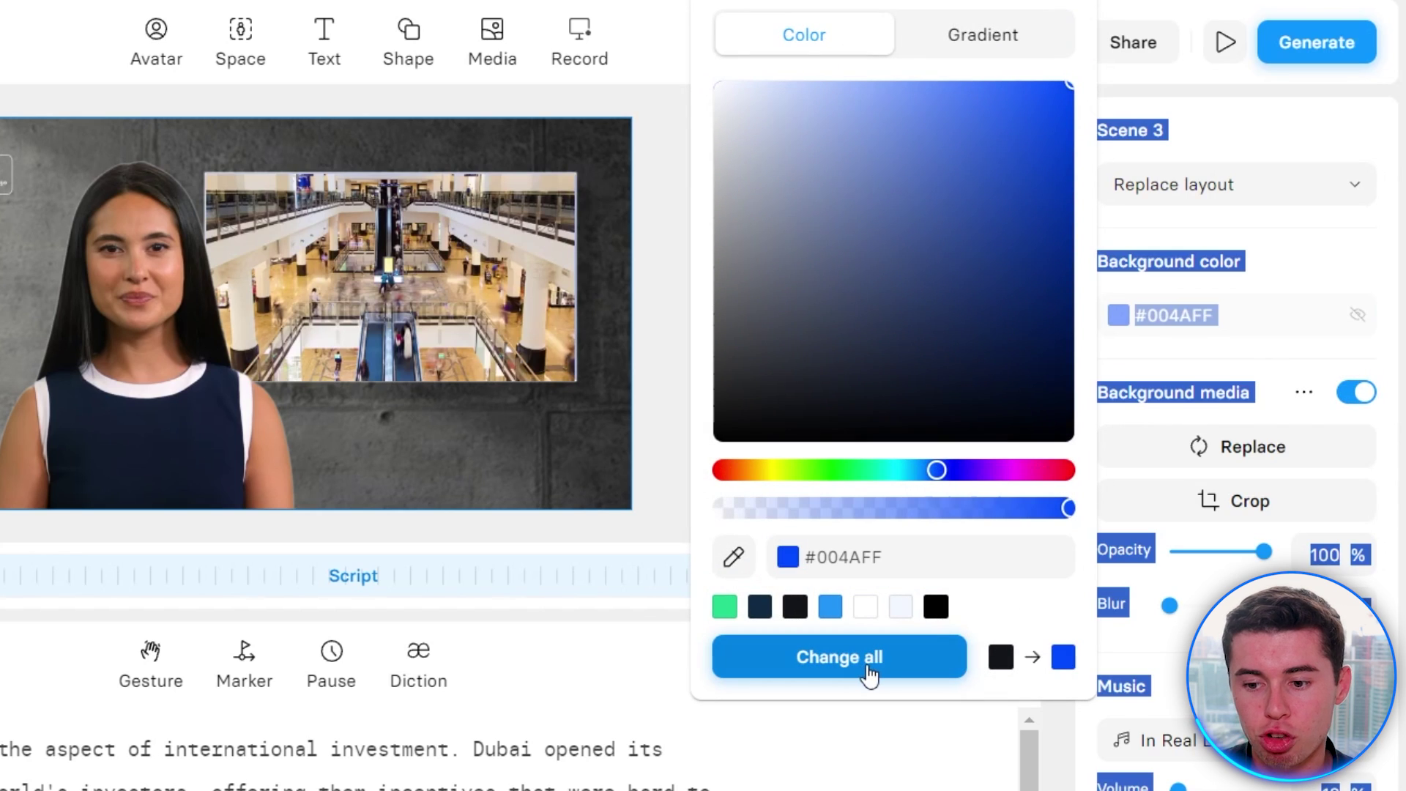
left_click(869, 657)
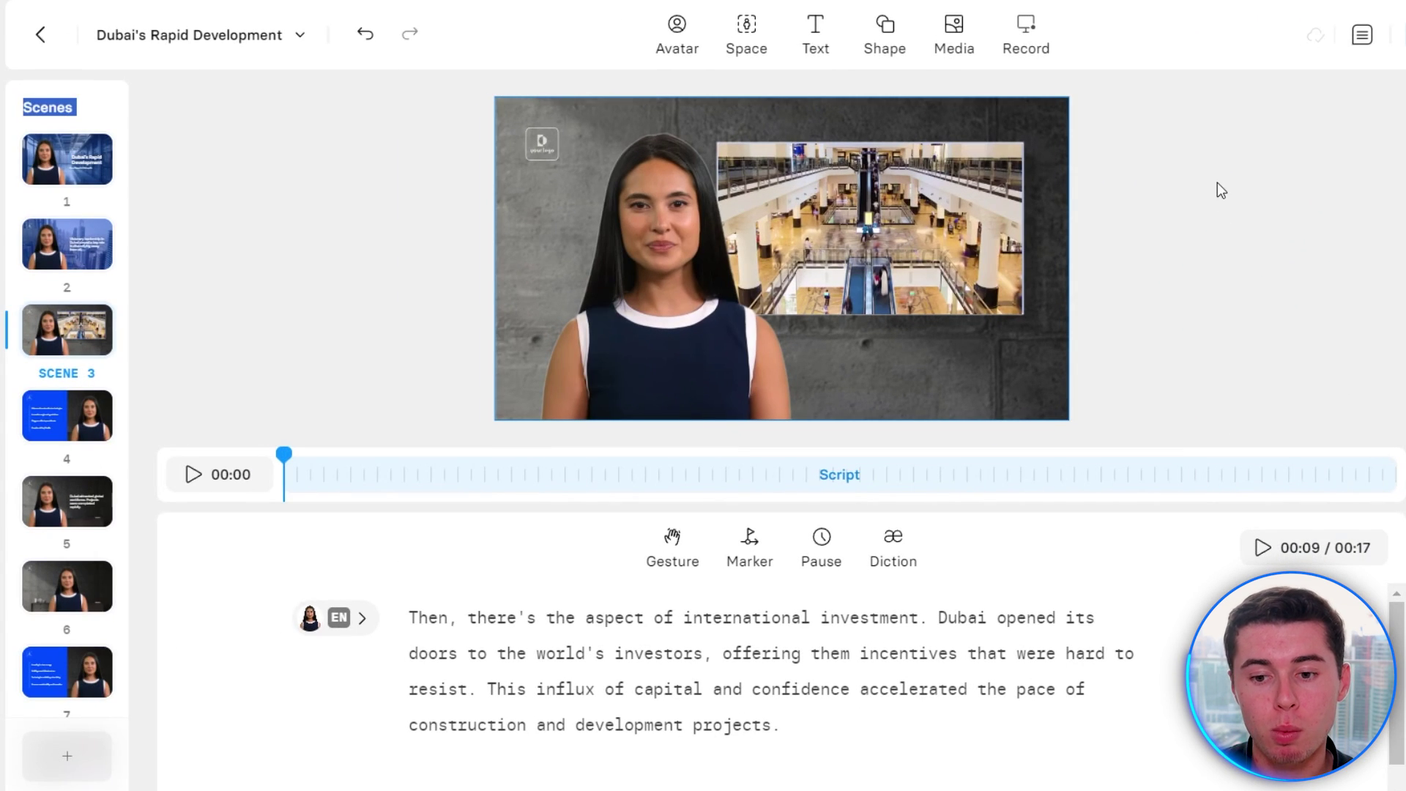
- Go to scene 1 and pick the white end of its background gradient
left_click(1219, 189)
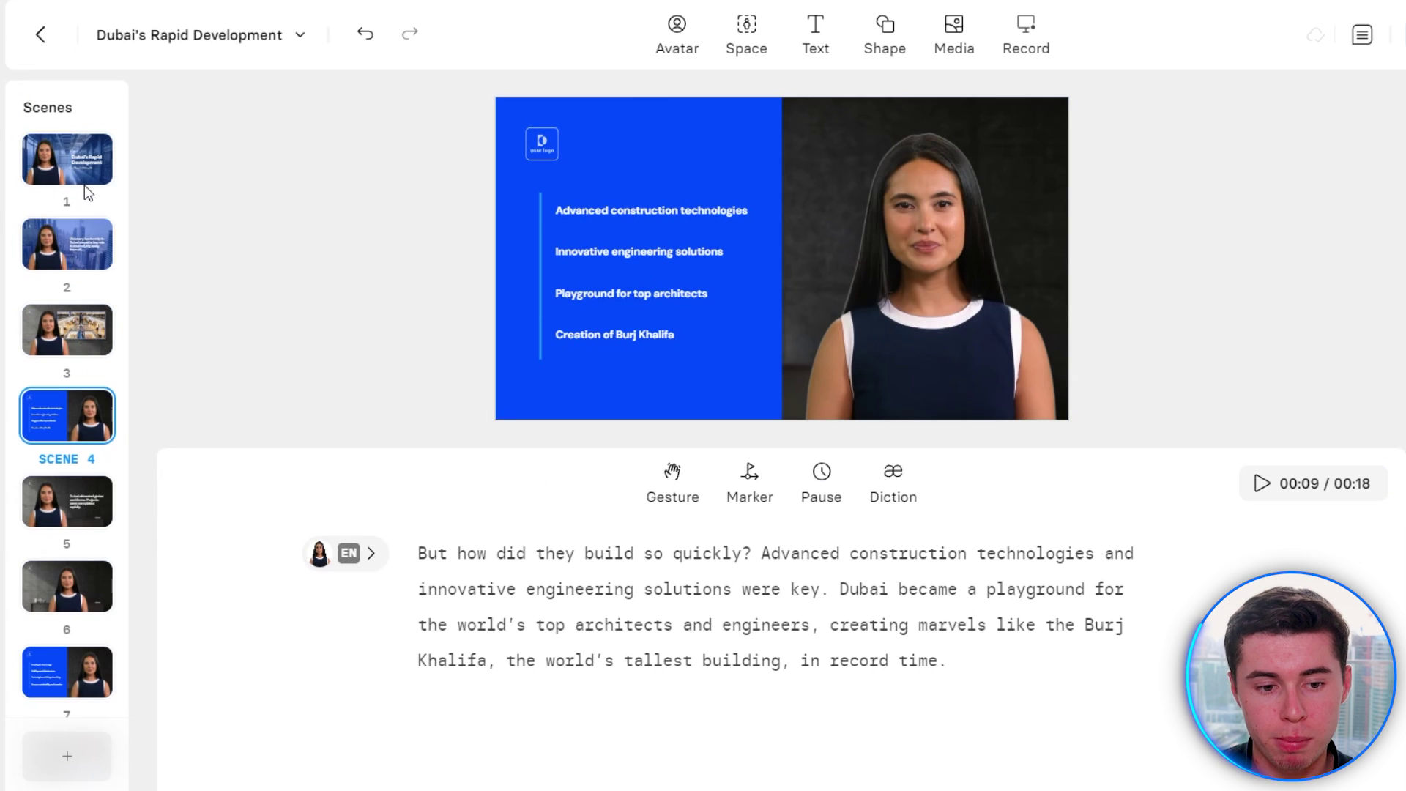
left_click(81, 174)
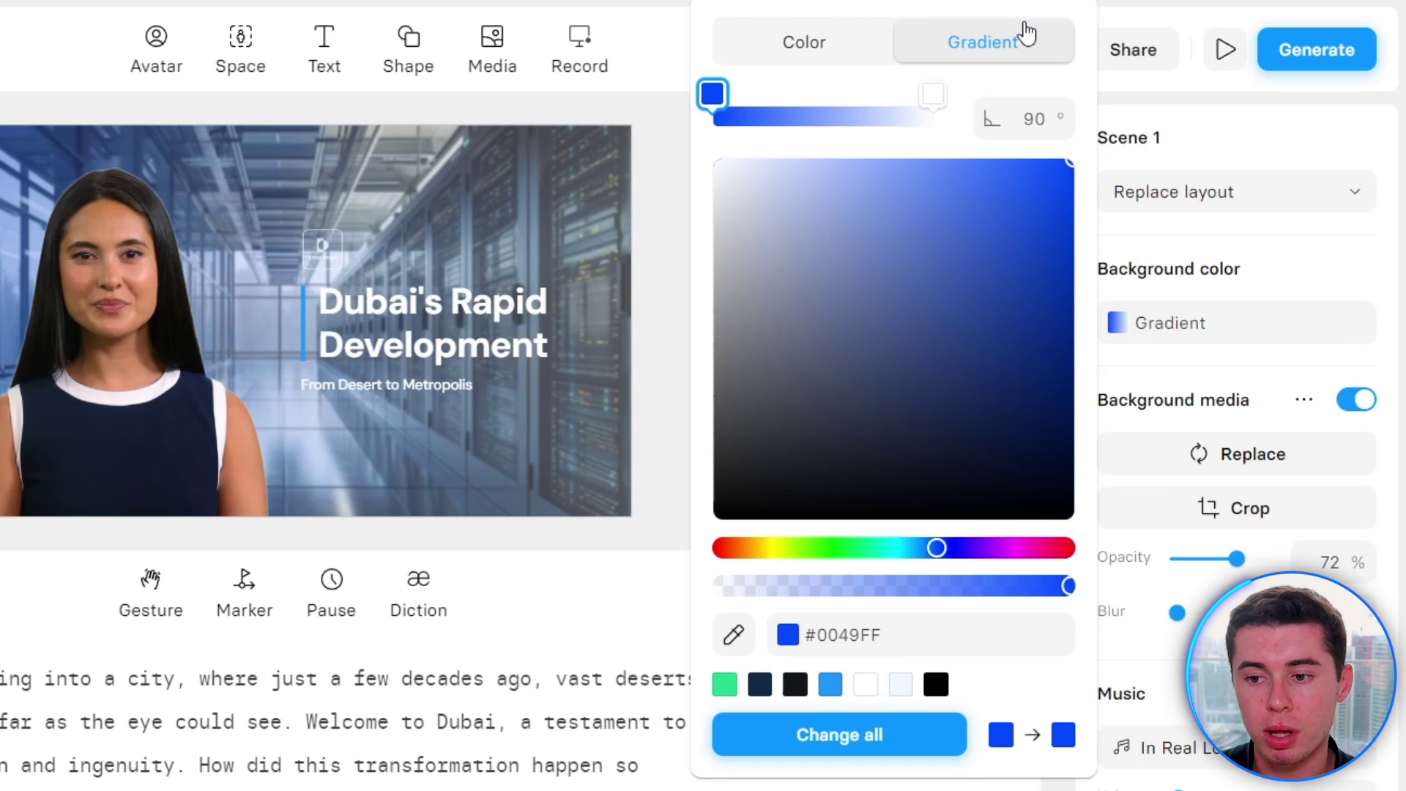
left_click(933, 97)
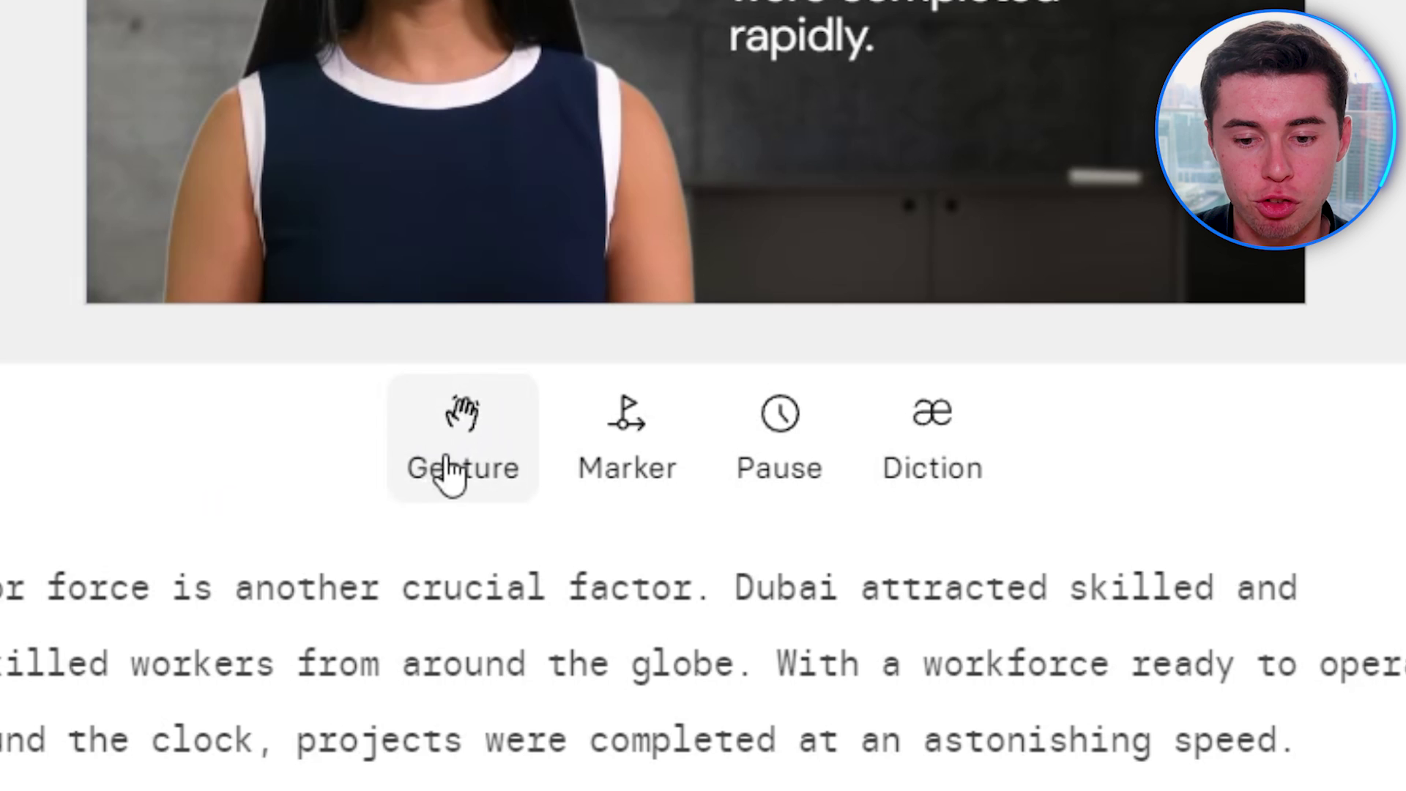
- Cut the gesture from the start of the labour-force script line
left_click(449, 475)
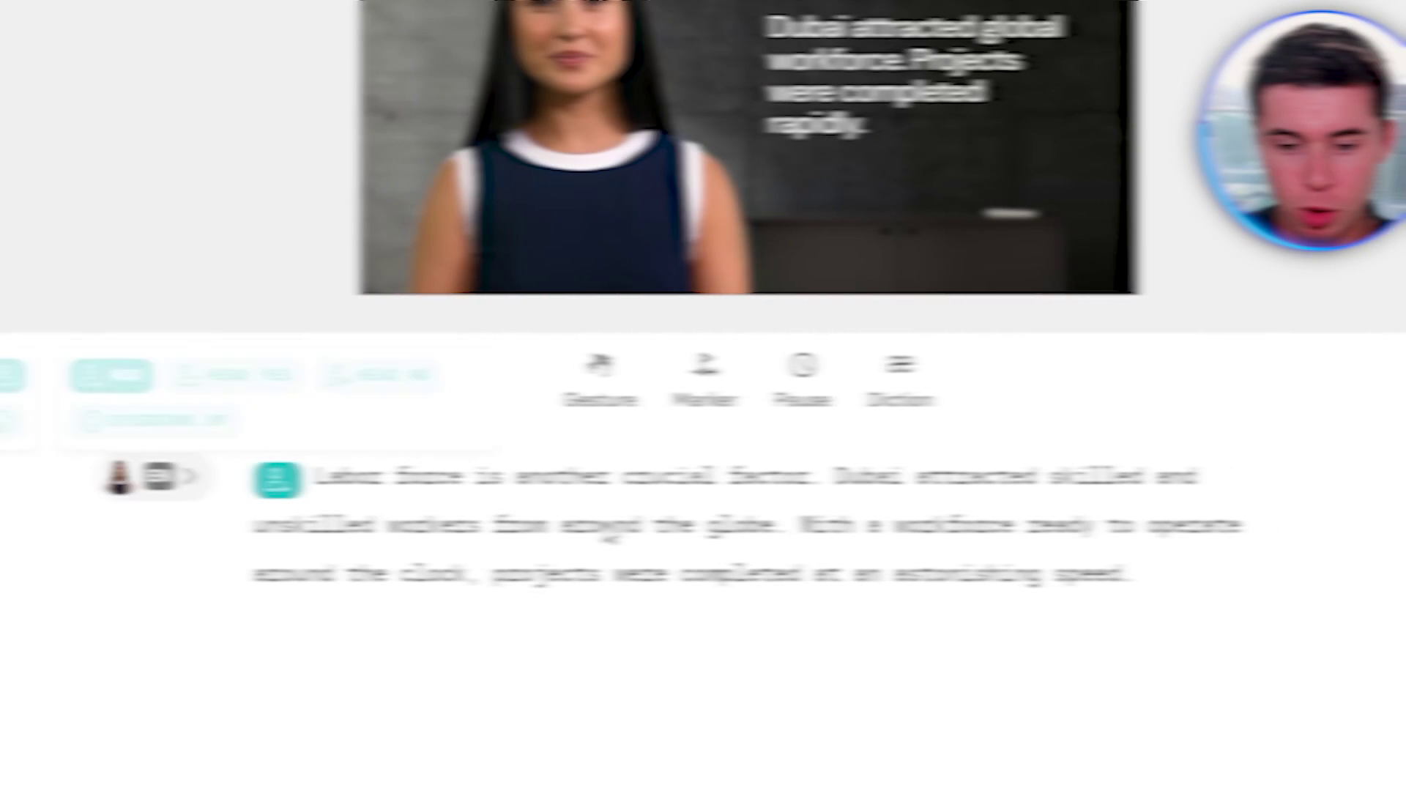
left_click(386, 481)
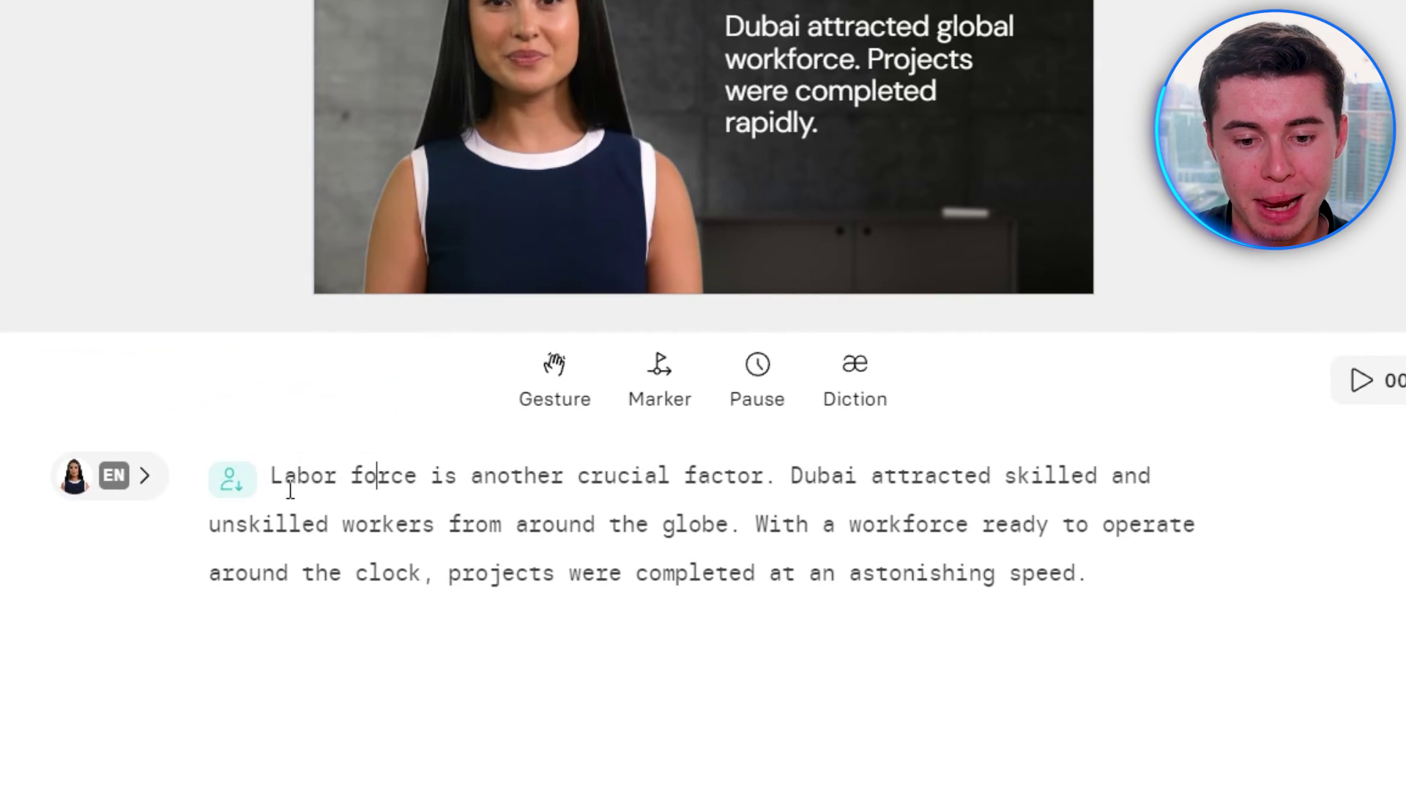
right_click(230, 487)
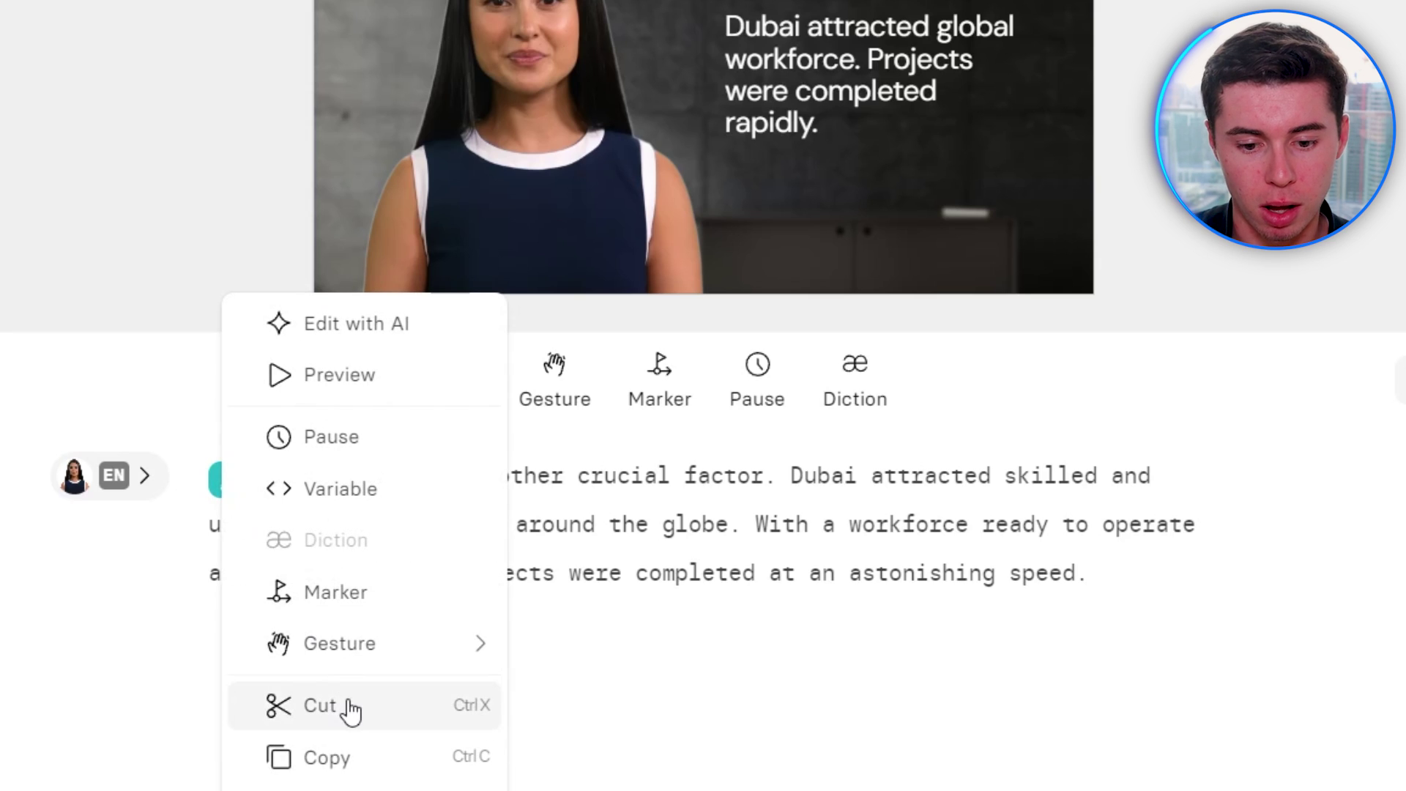
left_click(351, 710)
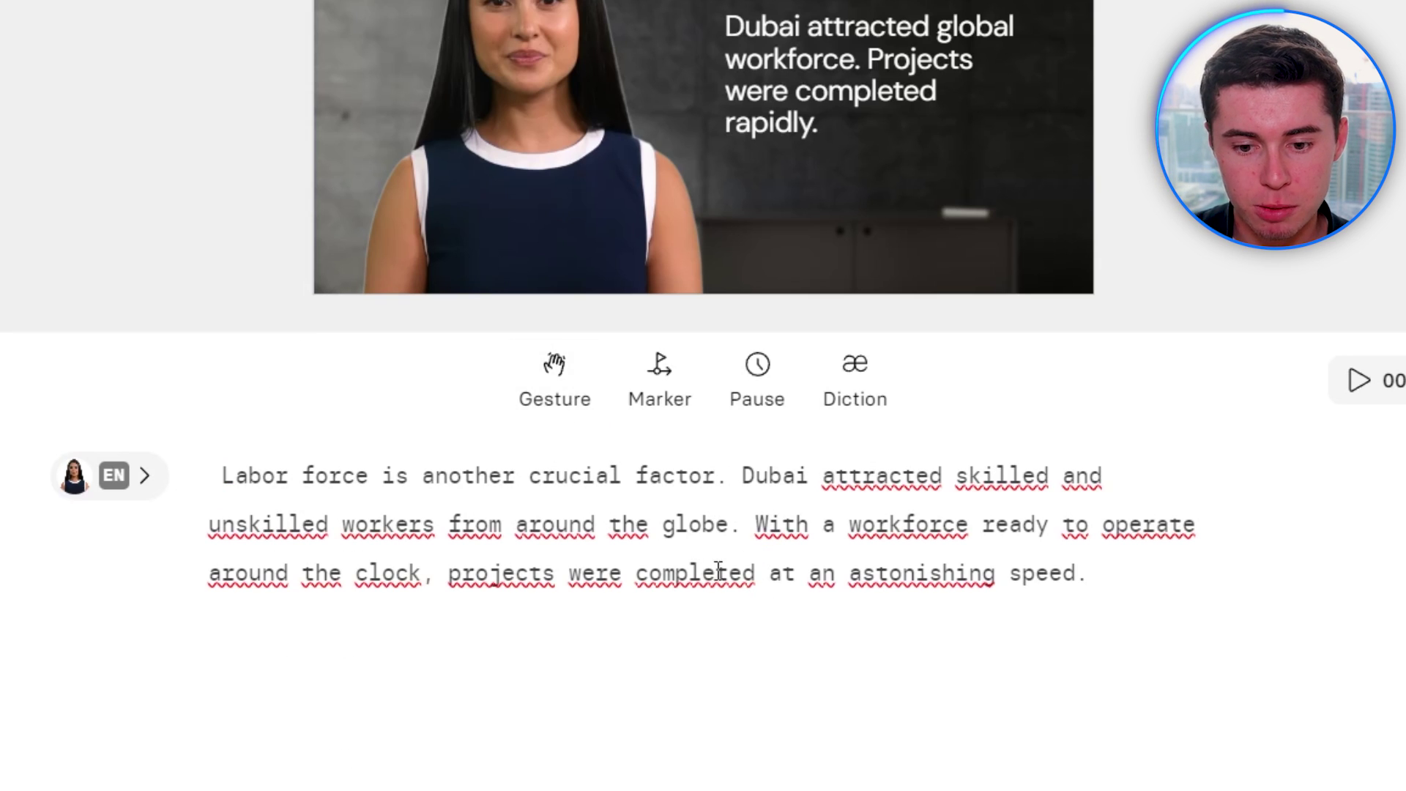
- Add an eyebrows-up gesture and marker 1 after the word 'globe.'
left_click(553, 396)
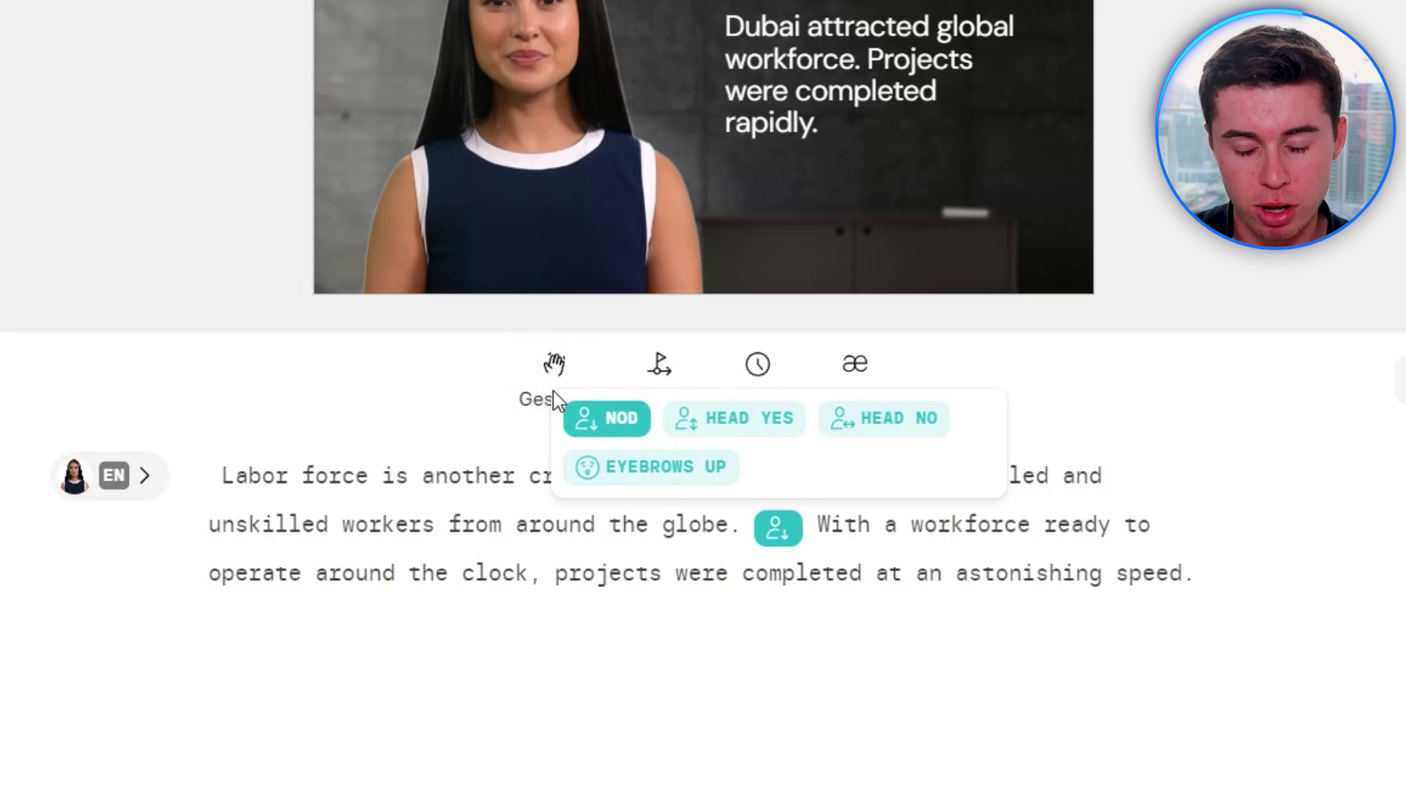
left_click(651, 480)
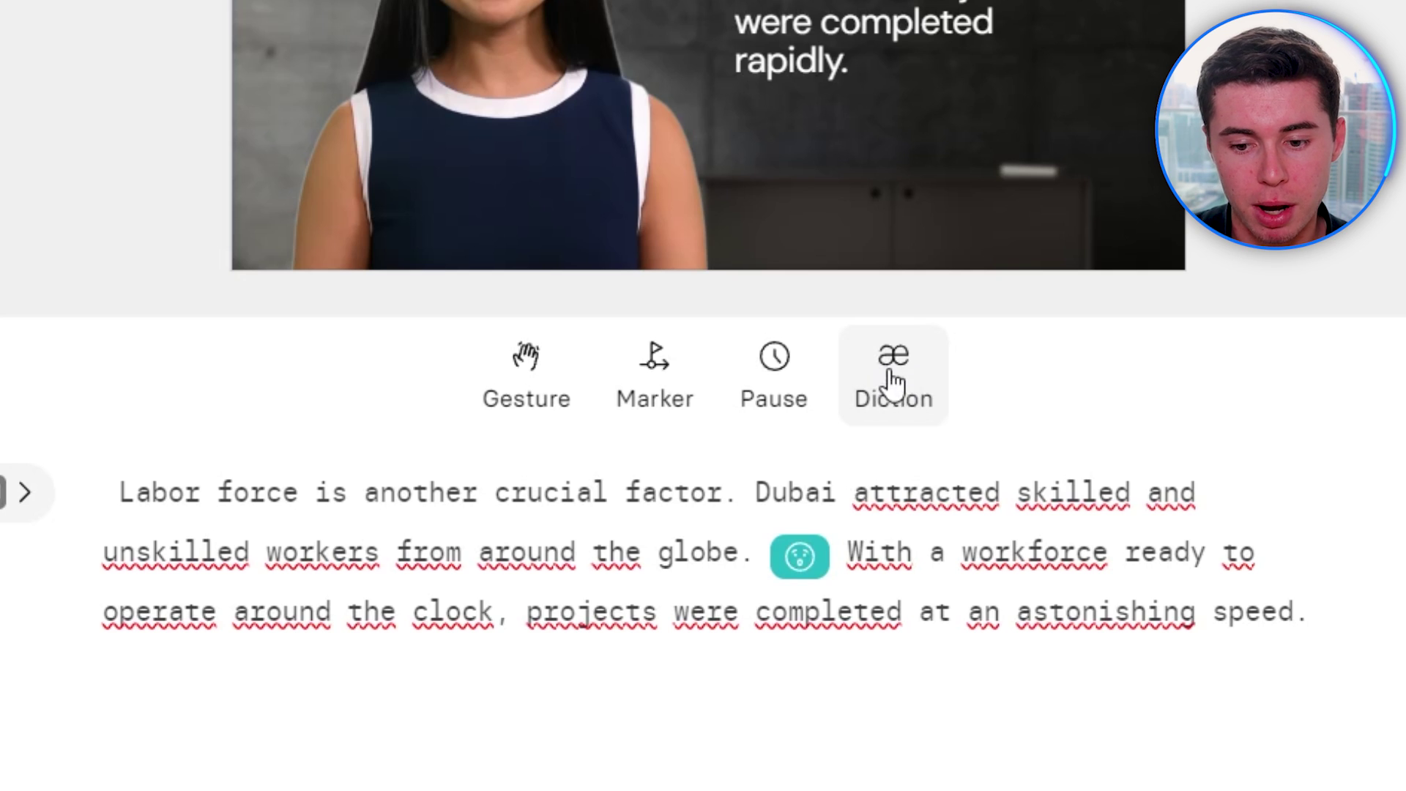
left_click(649, 403)
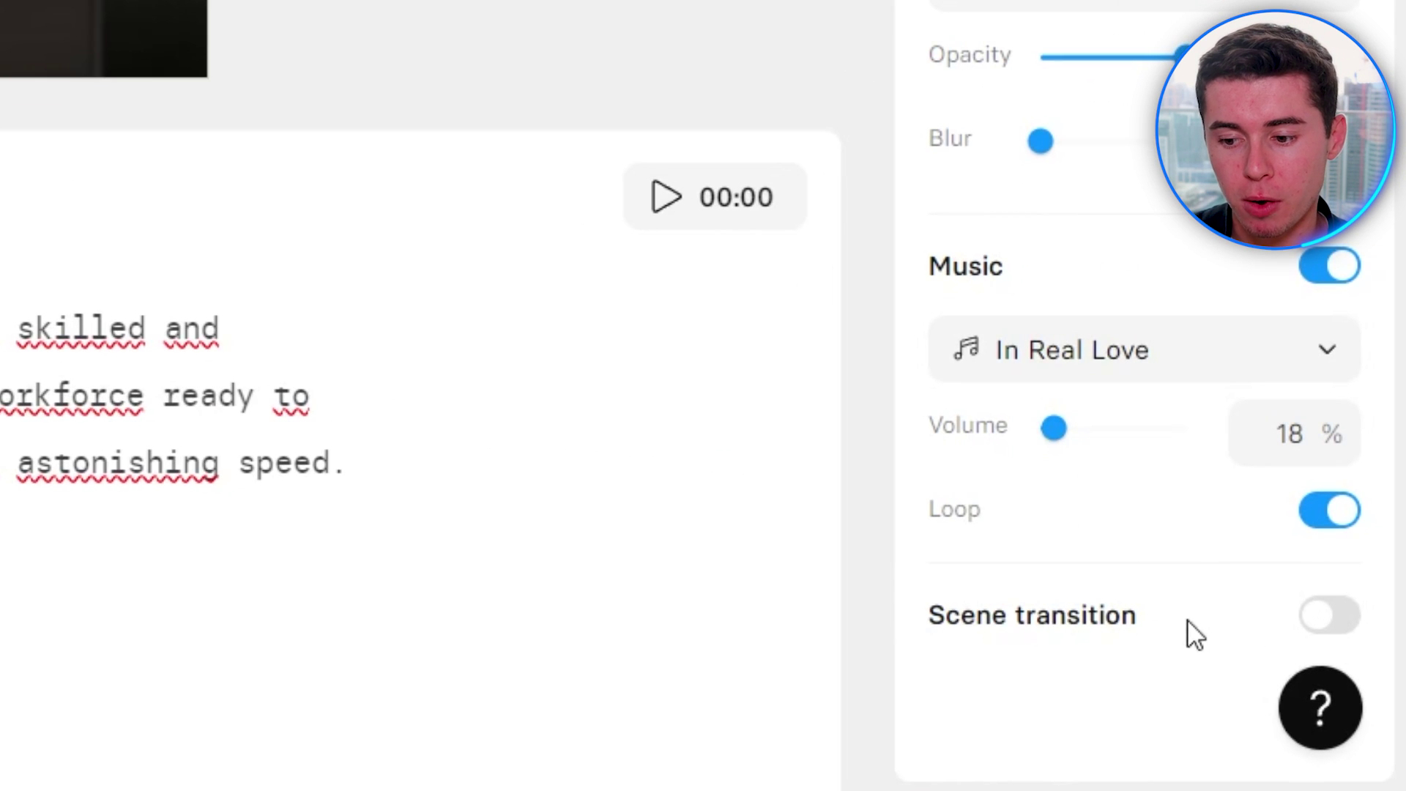
- Turn on scene transitions and show the Fade transition style options
left_click(1330, 617)
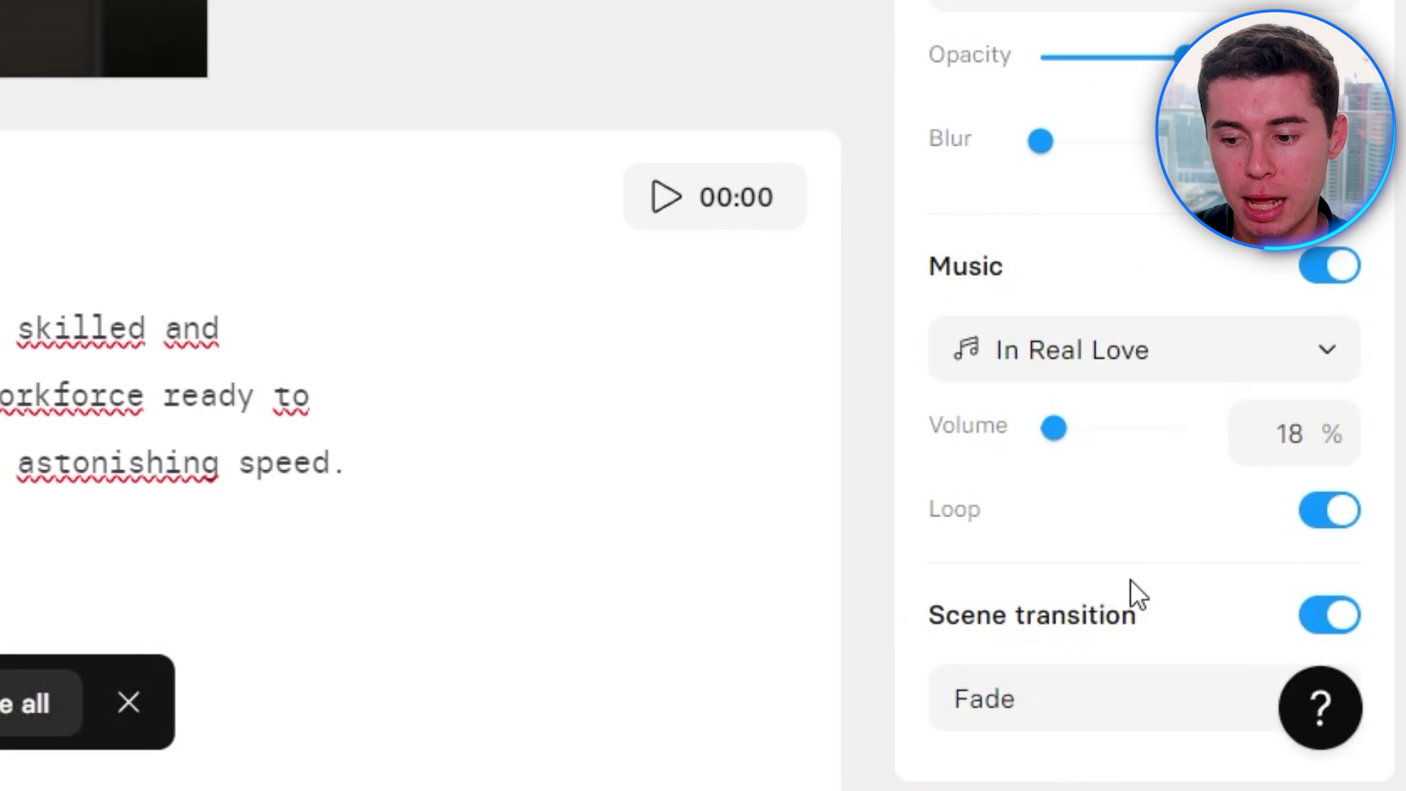
scroll(1128, 615, "down", 1)
left_click(1121, 639)
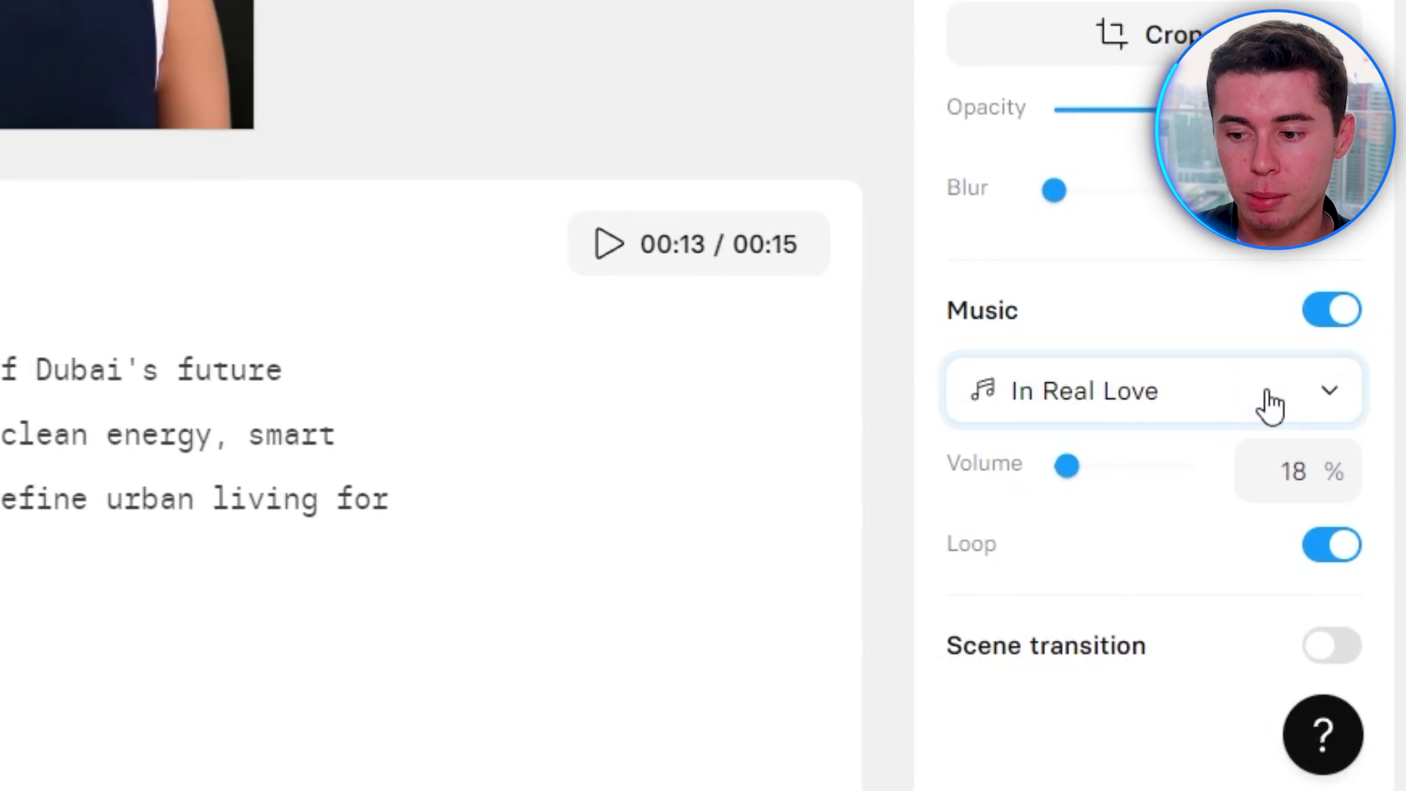
- Use Shutterstock's Funny City as background music at 8% volume, looping off
left_click(1221, 567)
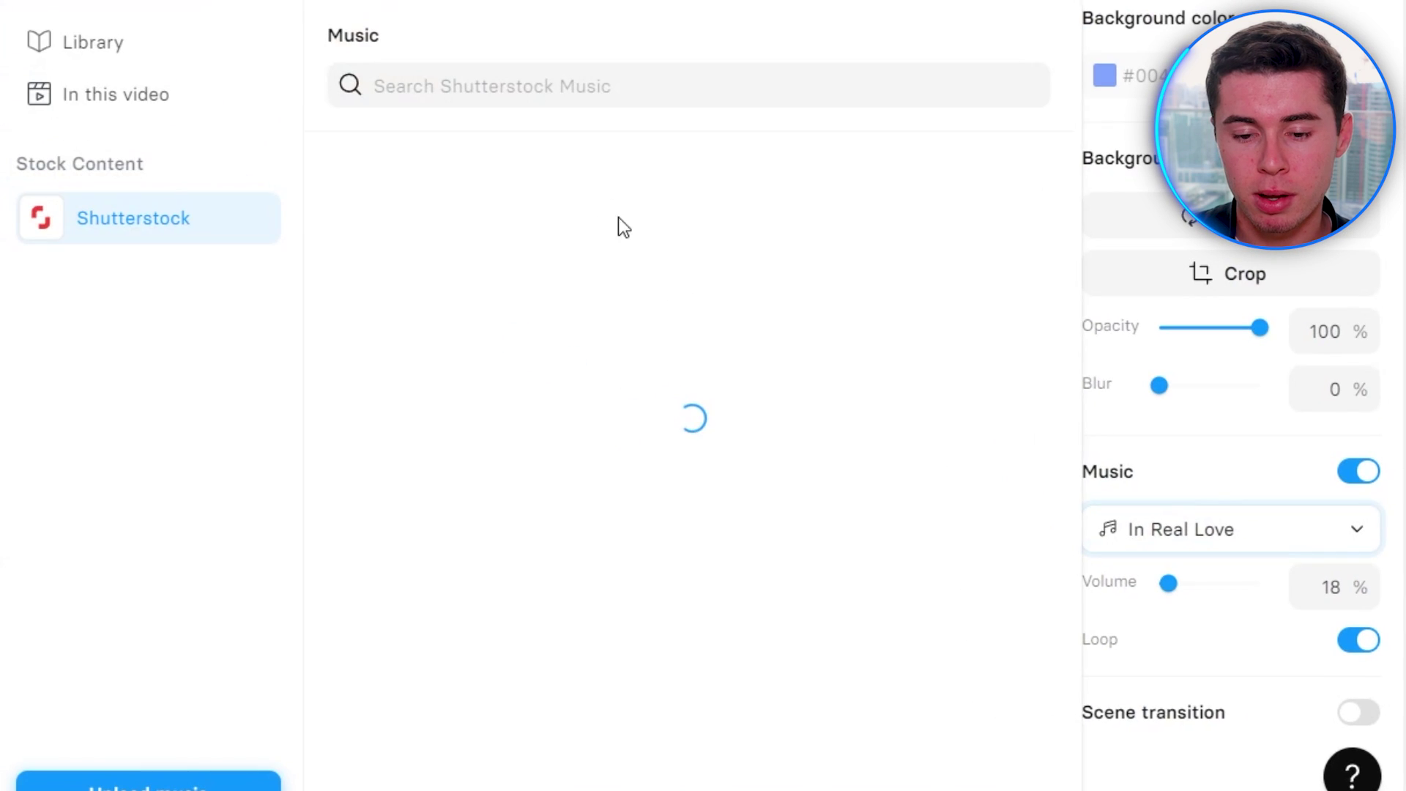
scroll(674, 478, "down", 10)
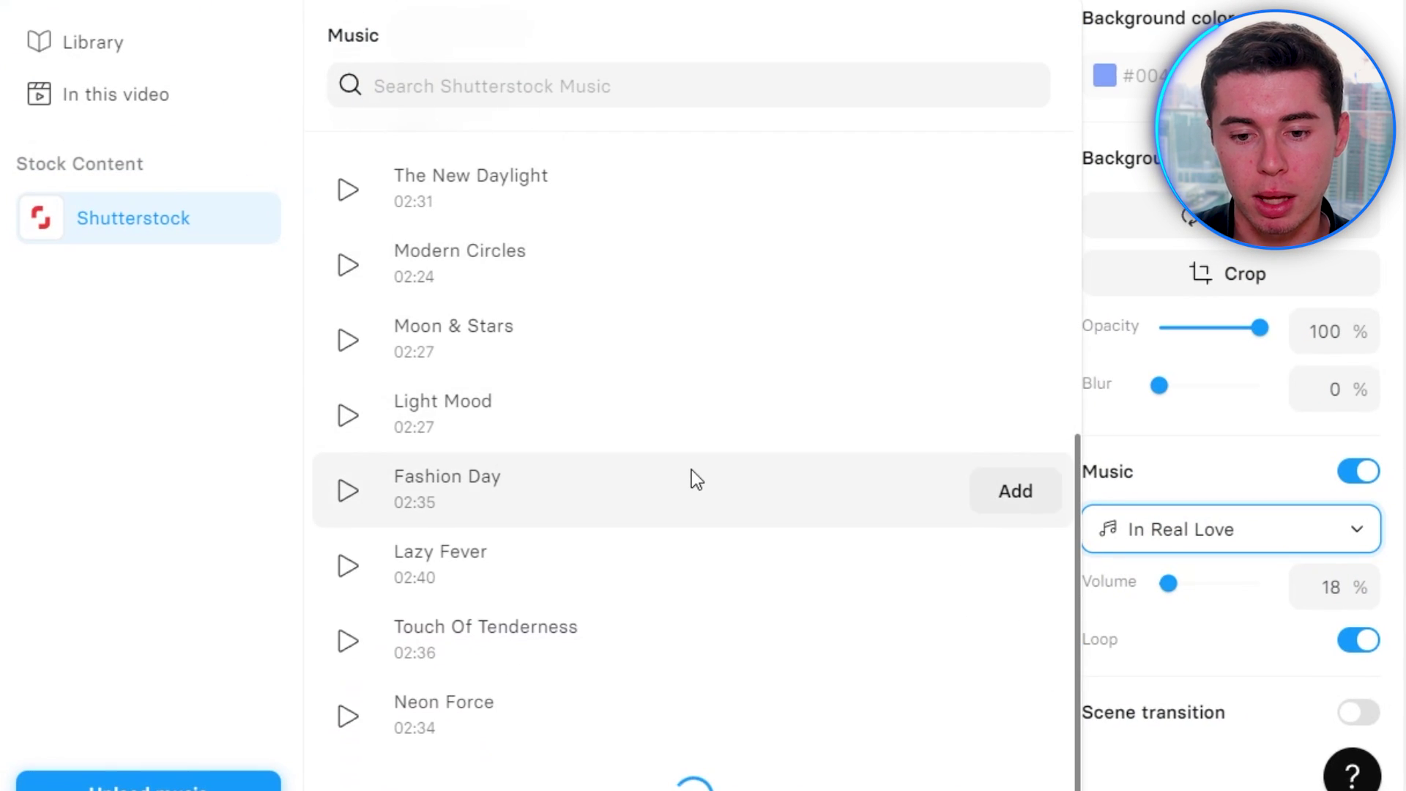
scroll(691, 469, "down", 5)
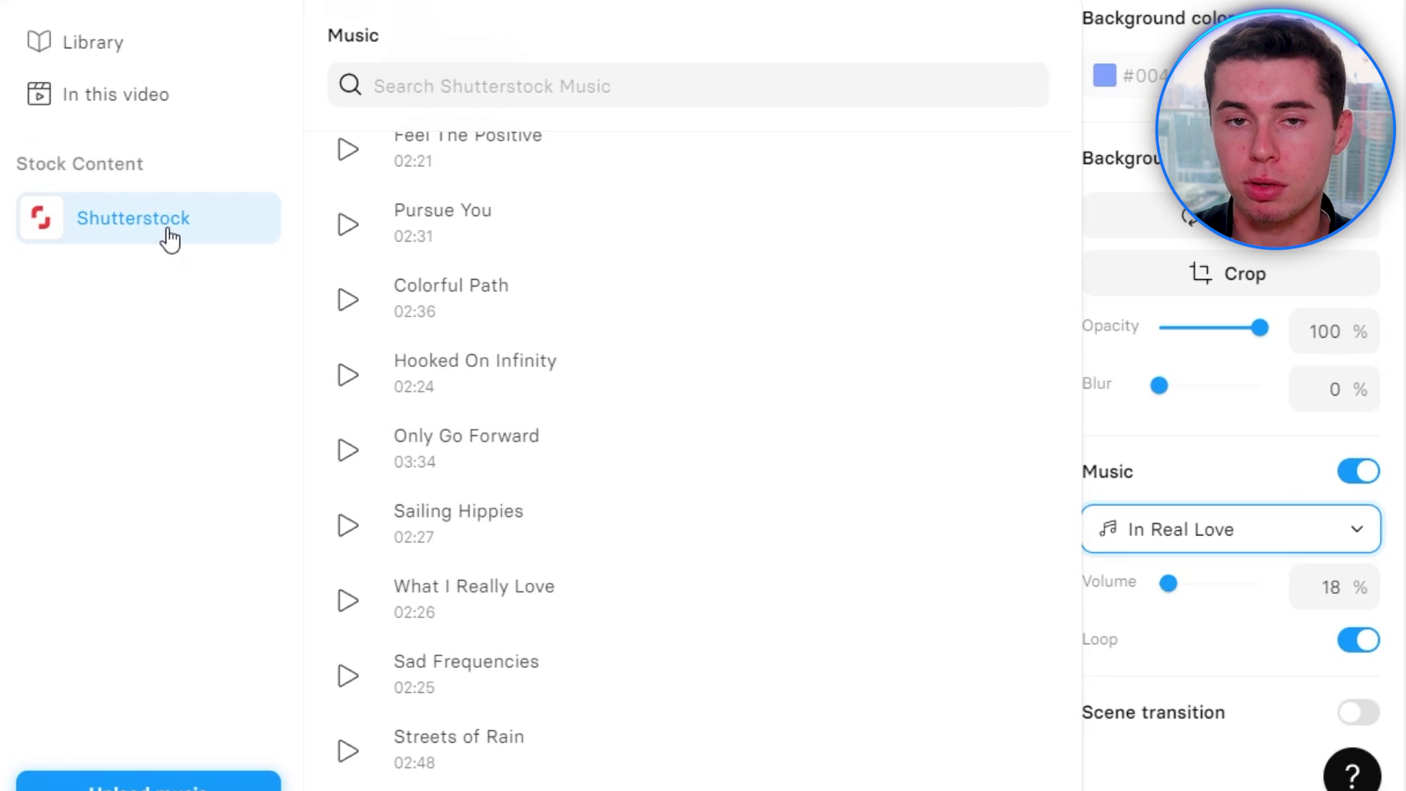
left_click(170, 238)
scroll(668, 381, "down", 9)
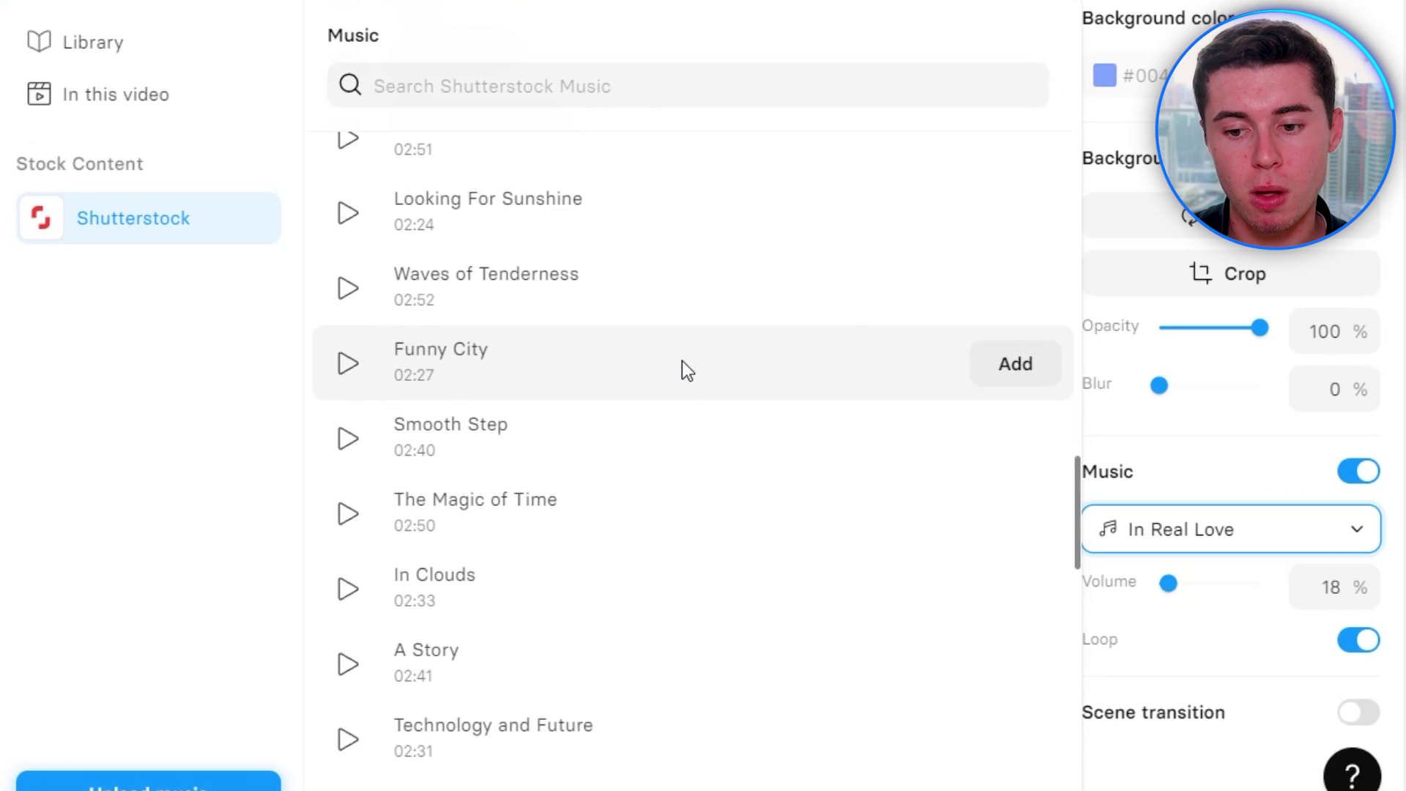
left_click(1013, 367)
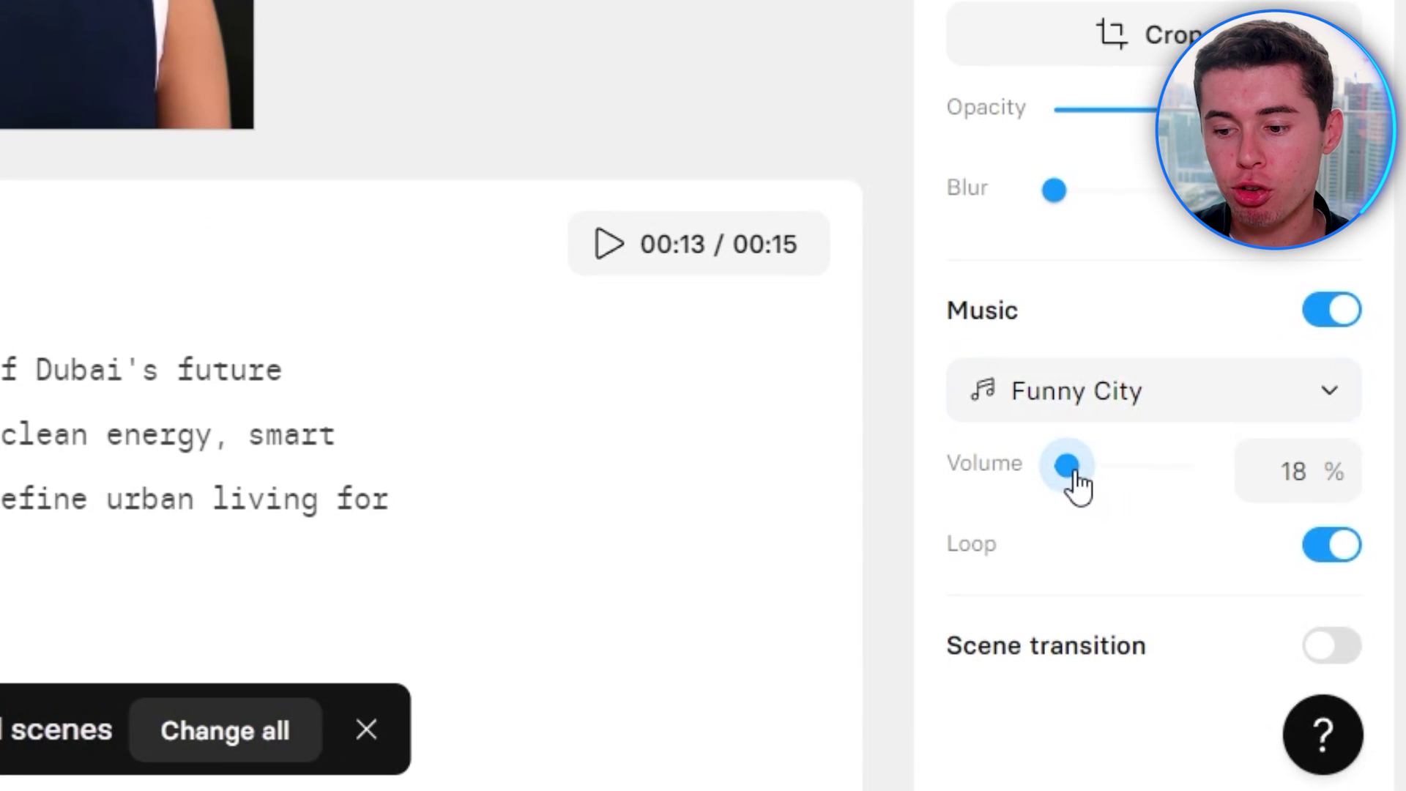
mouse_move(1069, 469)
left_mouse_down()
mouse_move(1167, 471)
mouse_move(1060, 474)
mouse_move(1065, 487)
left_mouse_up()
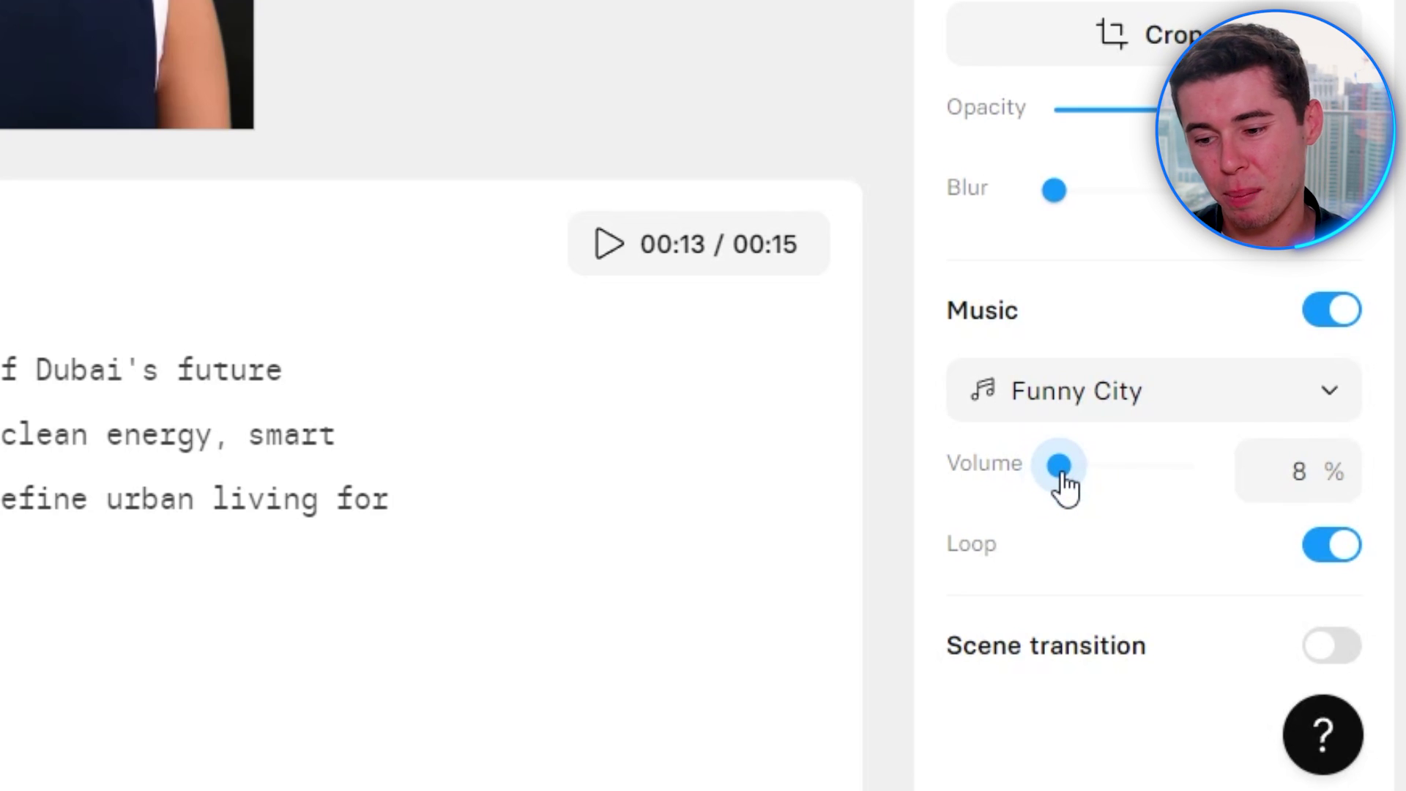
left_click(1327, 550)
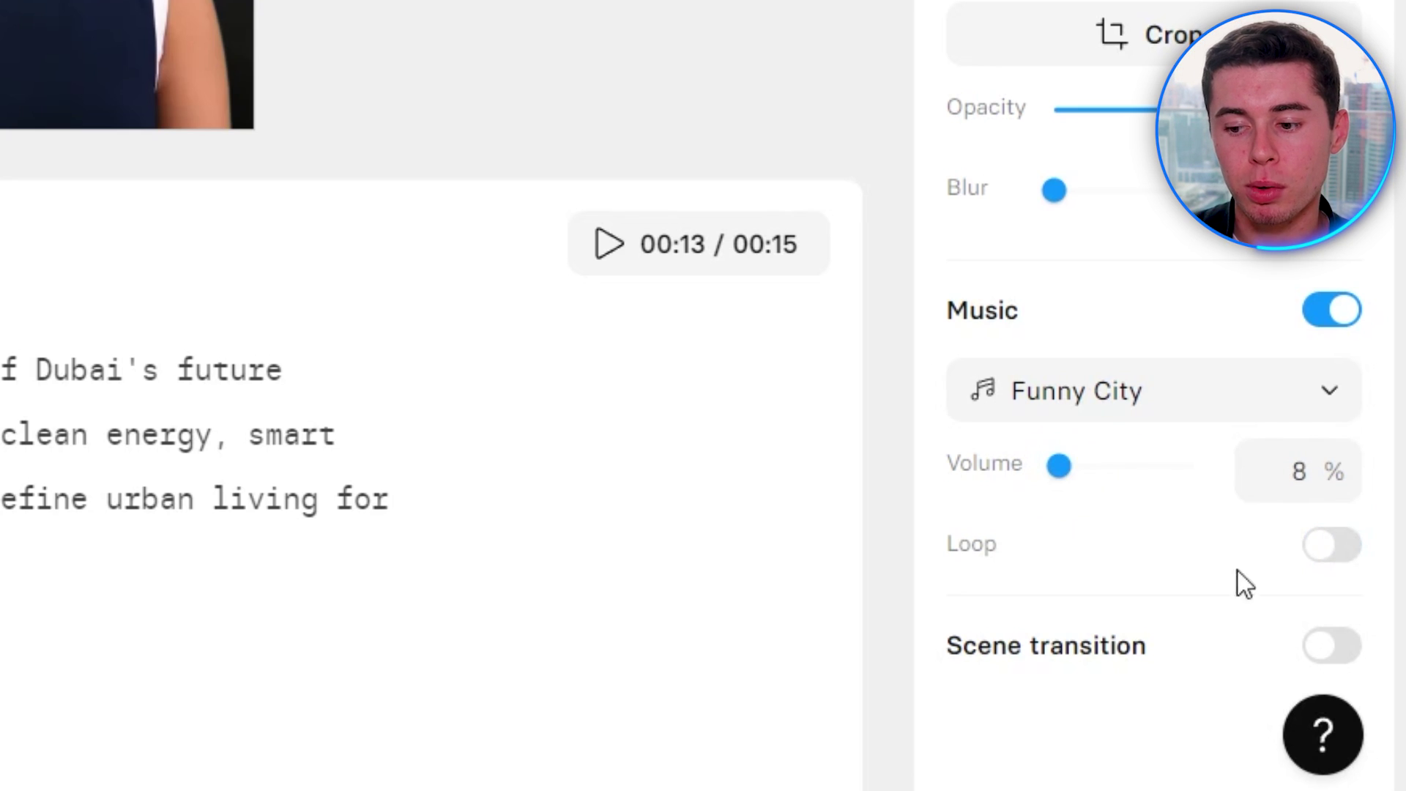
- Re-enable music looping and generate 'Dubai's Rapid Development' with captions left off
left_click(1320, 550)
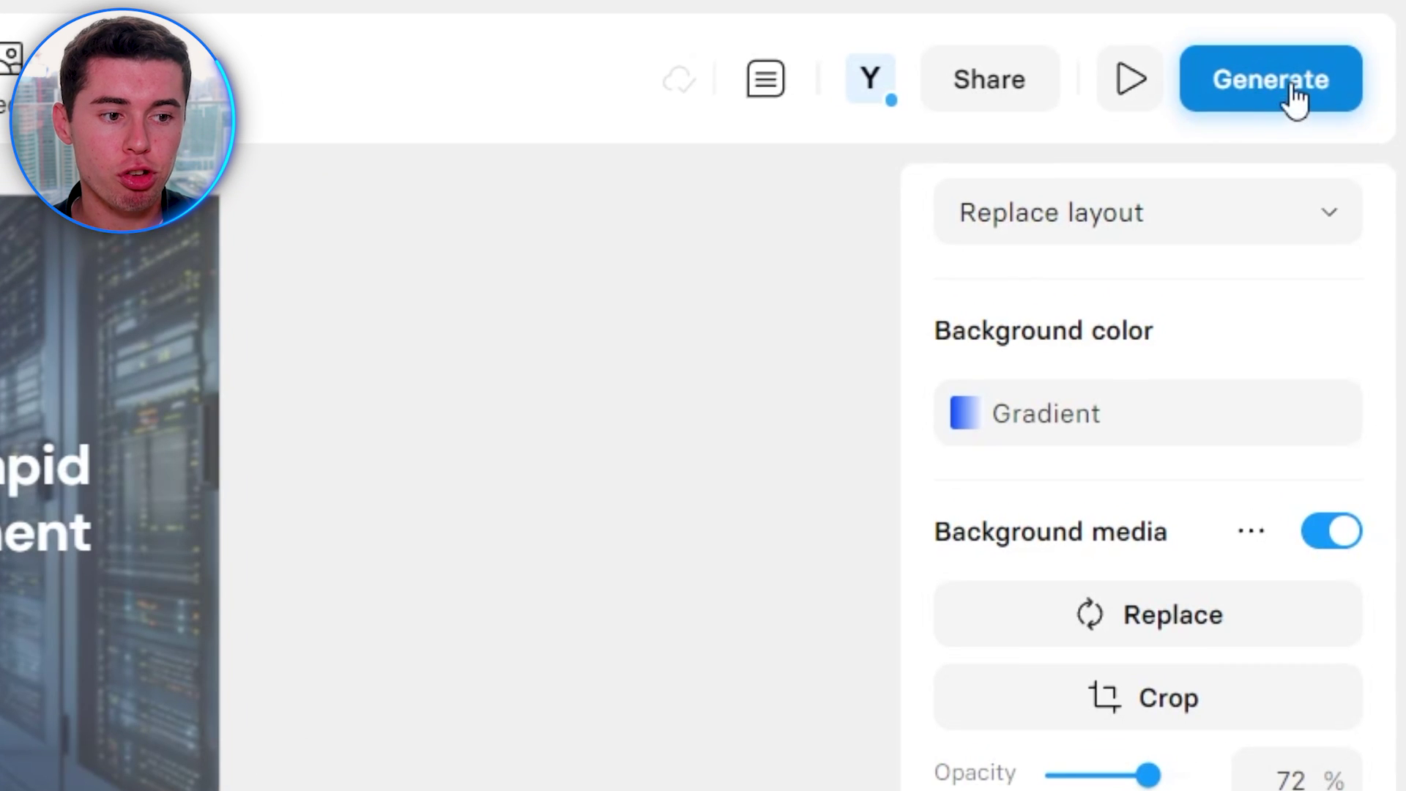
left_click(1344, 42)
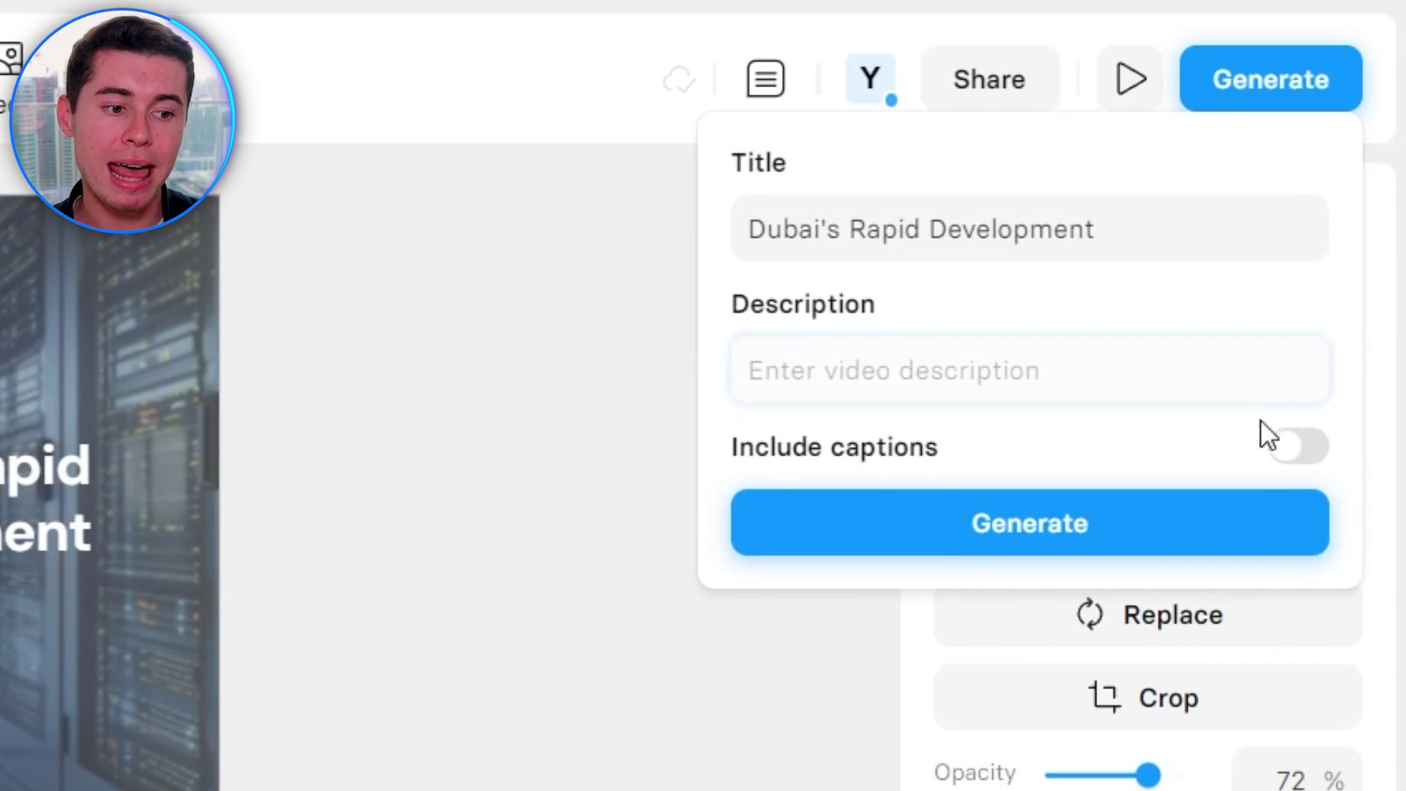
left_click(1299, 448)
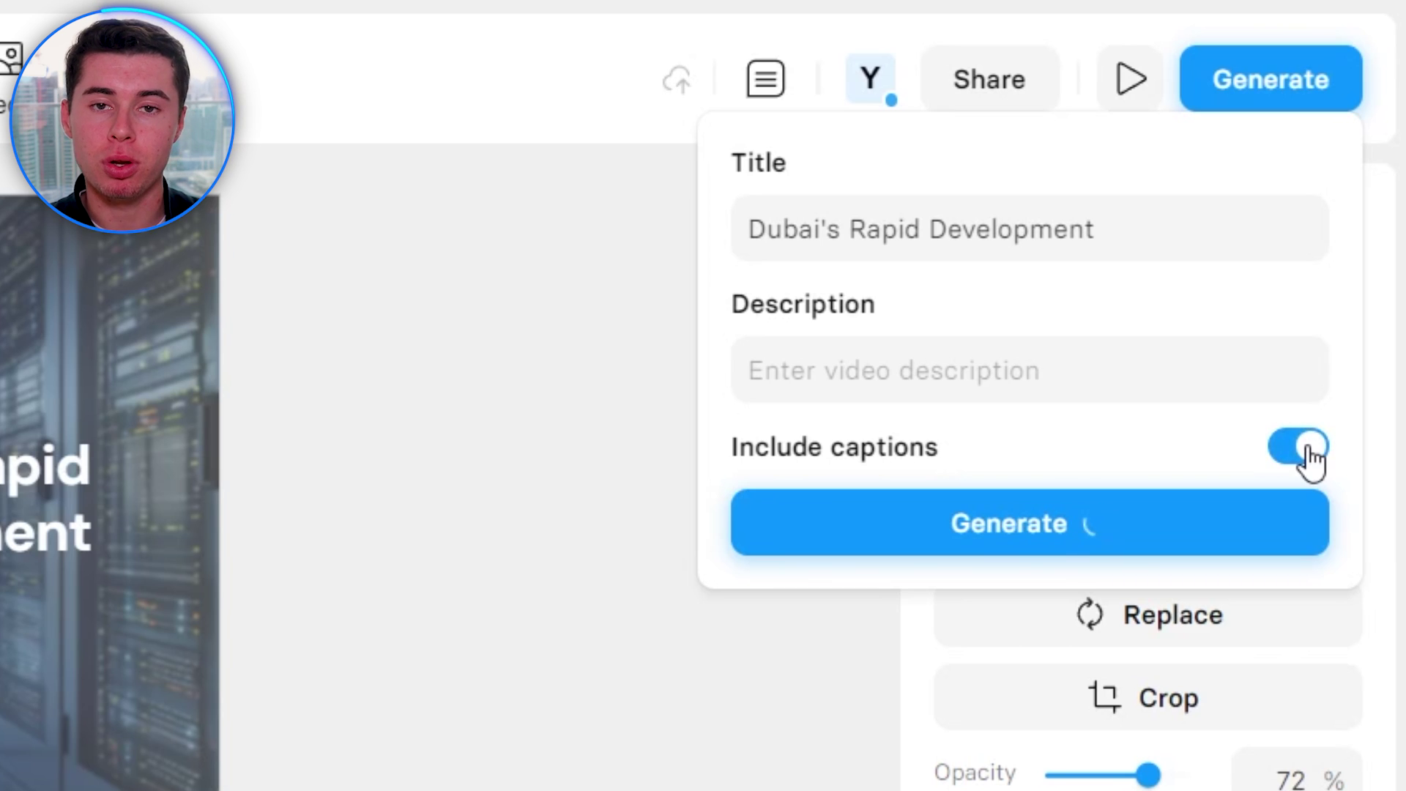
left_click(1314, 453)
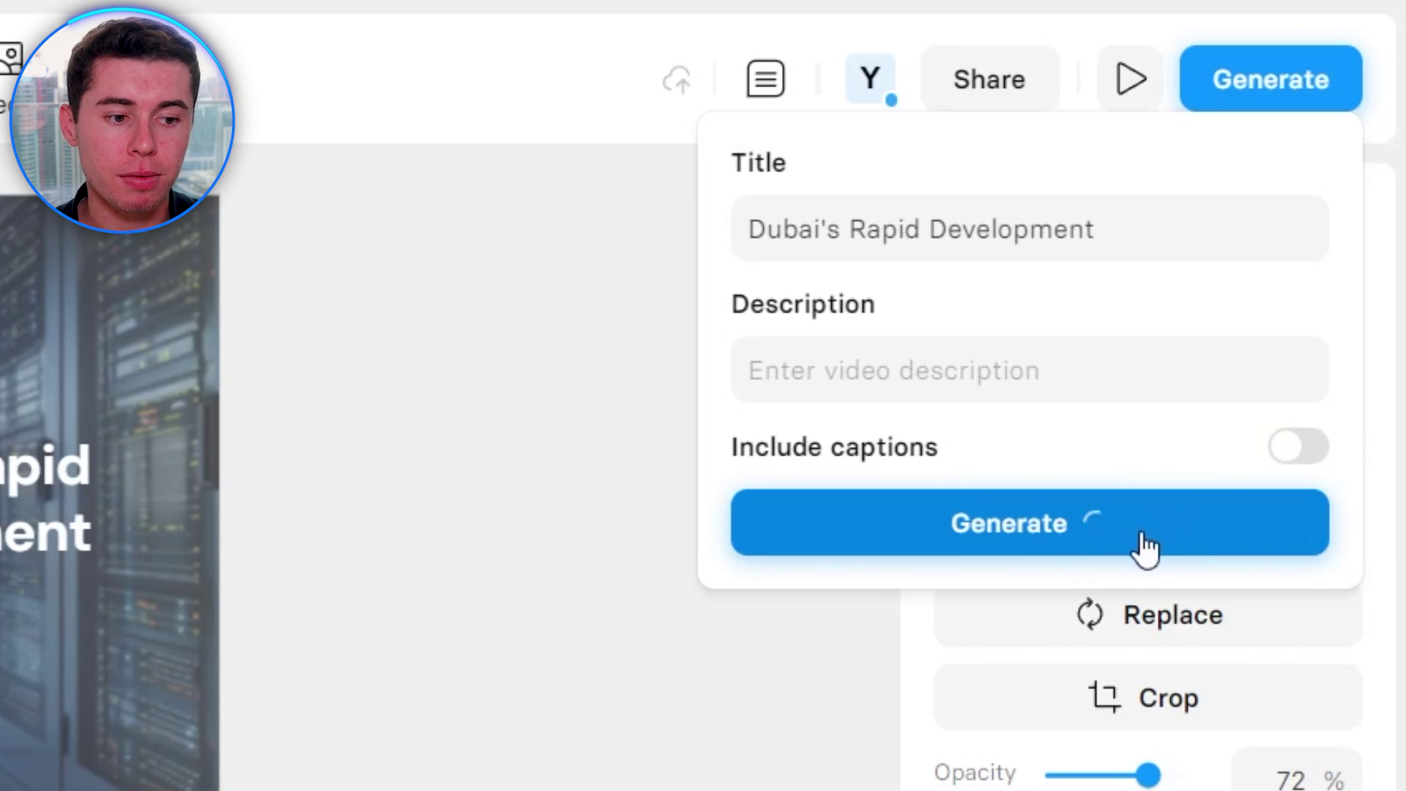
left_click(1077, 542)
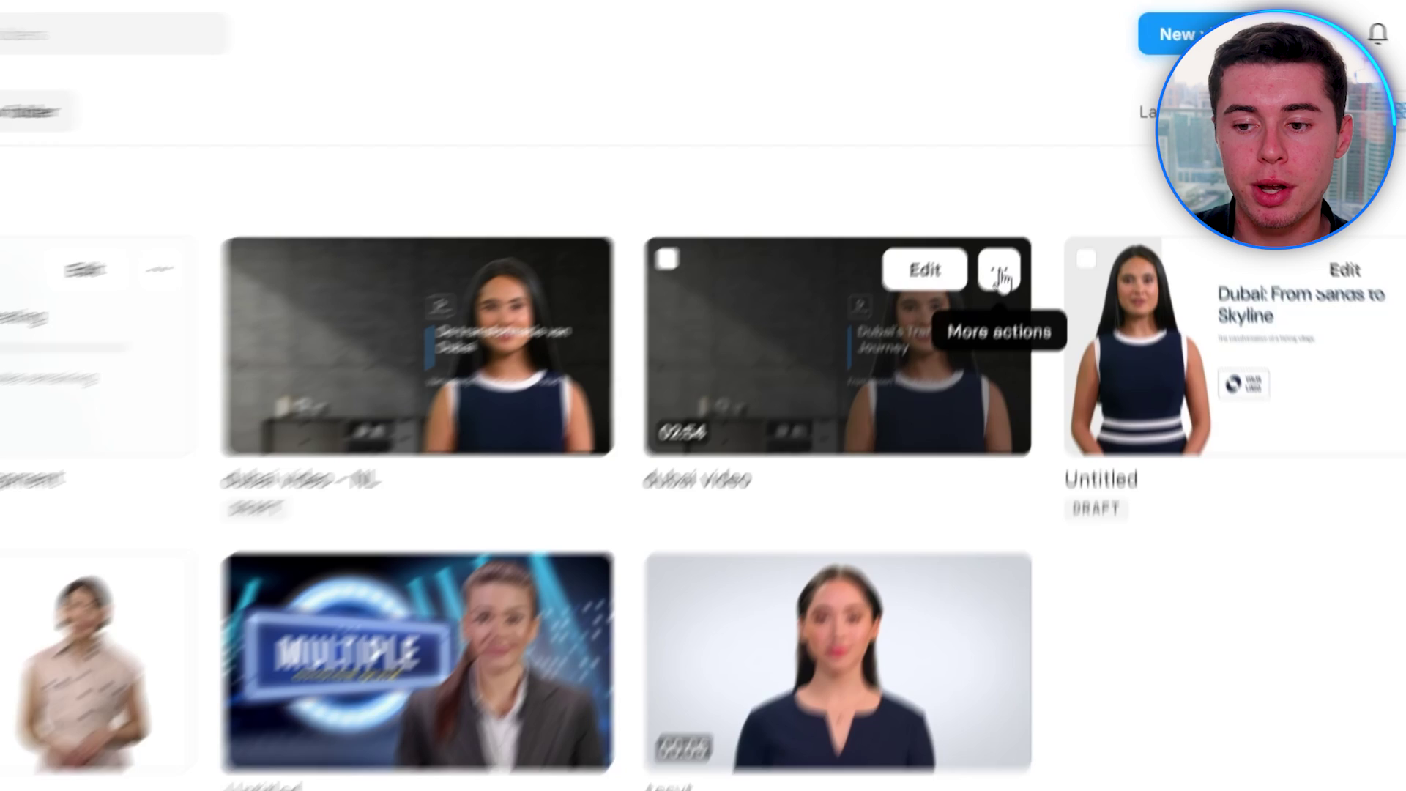
- Open Translate for the 'dubai video' and add Dutch as the target language
left_click(1020, 227)
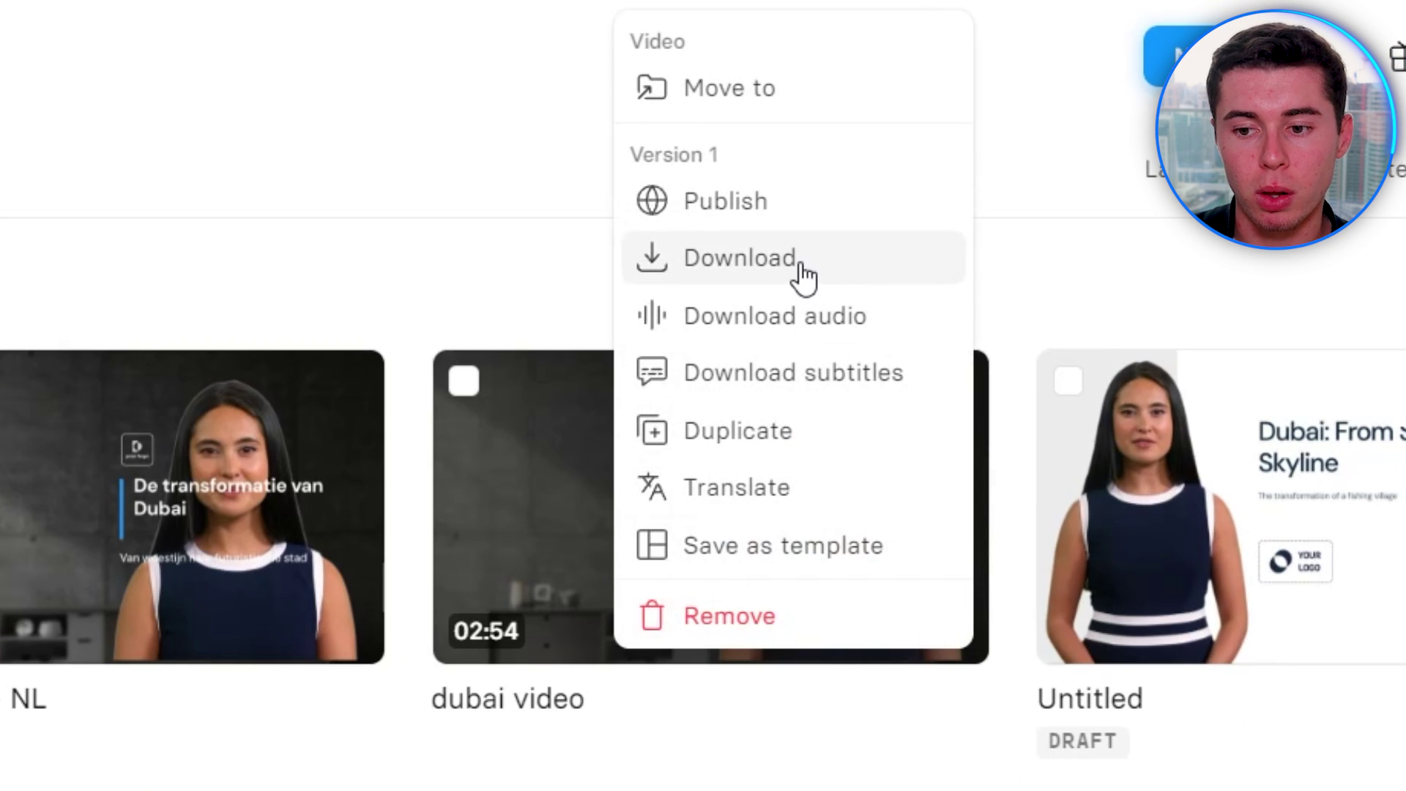
left_click(791, 489)
left_click(893, 407)
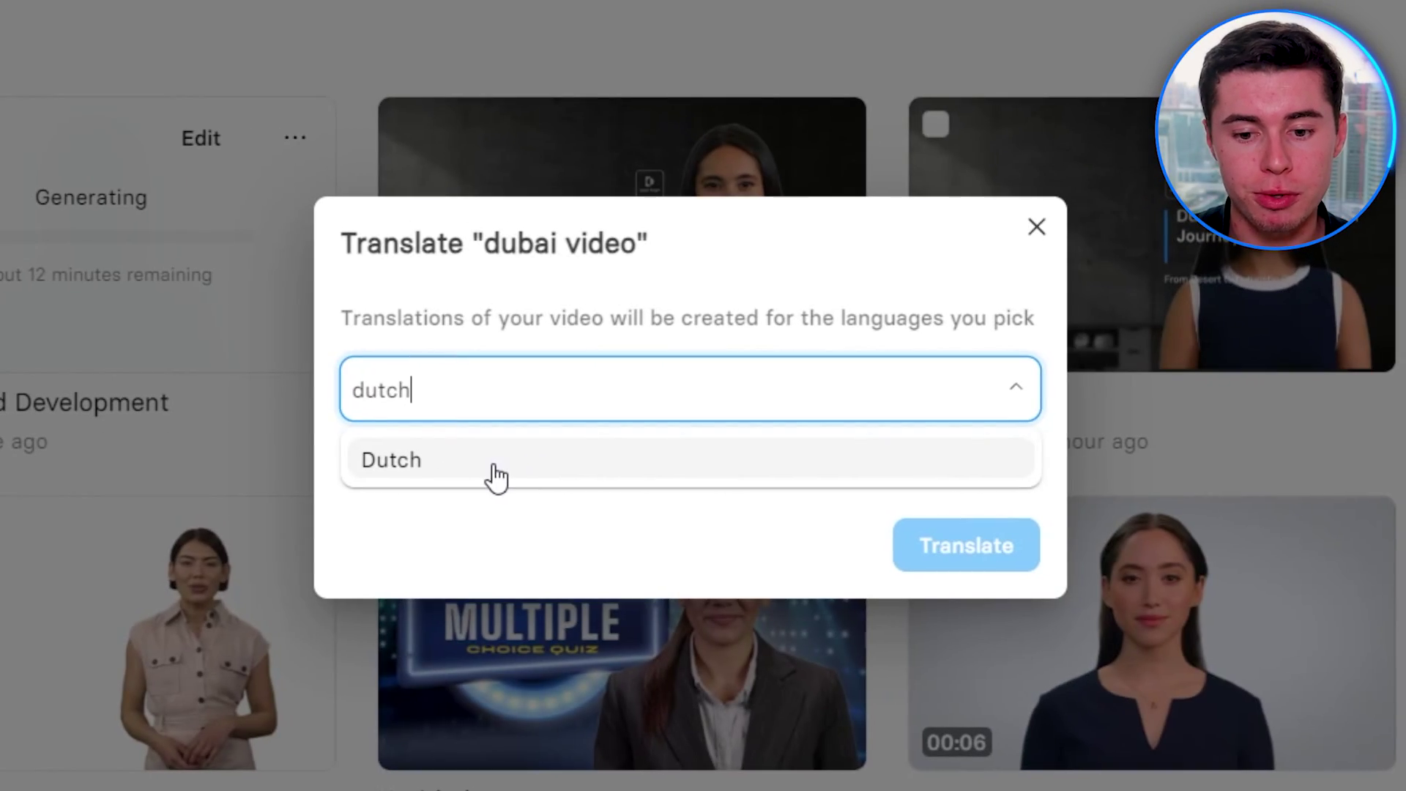
left_click(497, 478)
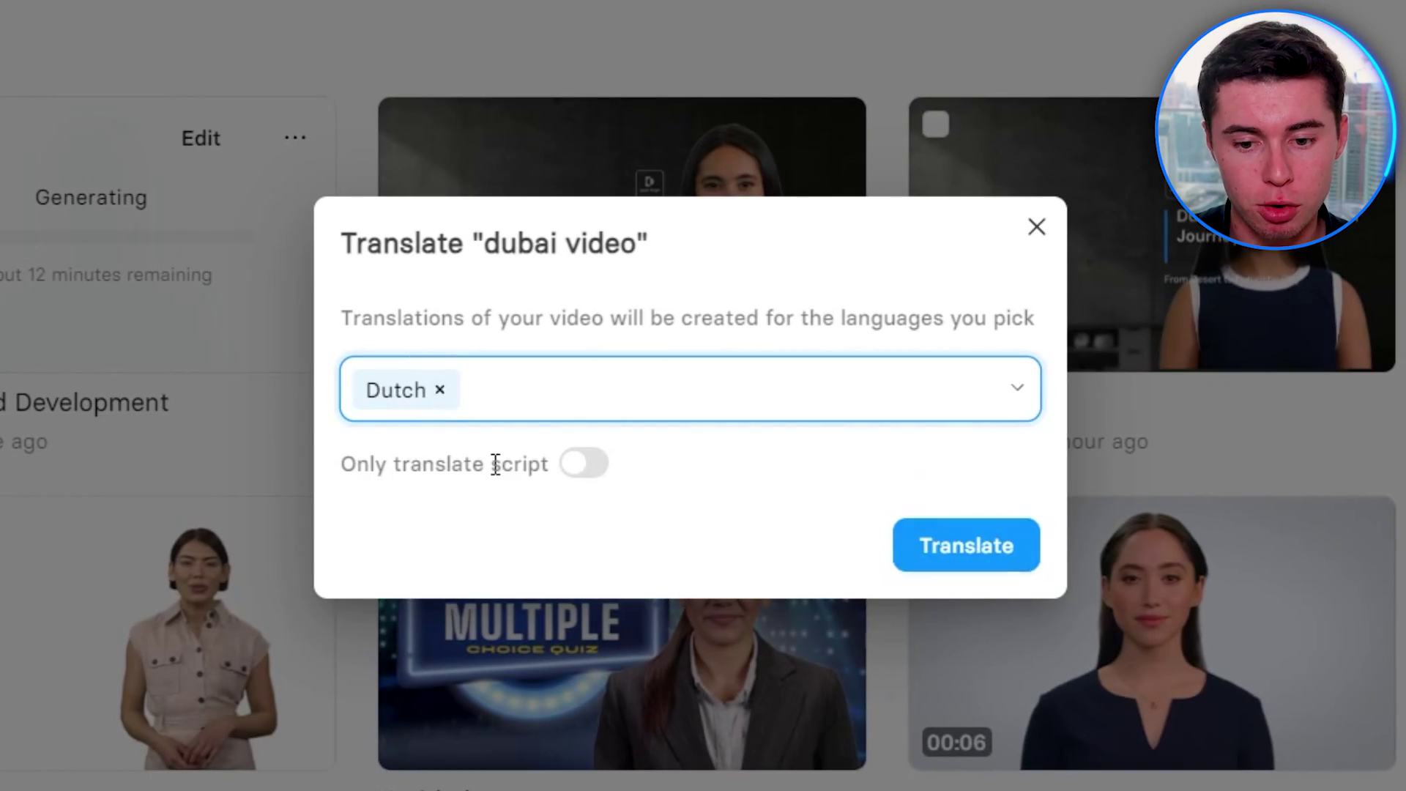
- Create the Dutch translation 'De transformatie van Dubai' and move its presenter to the scene's left half
left_click(996, 557)
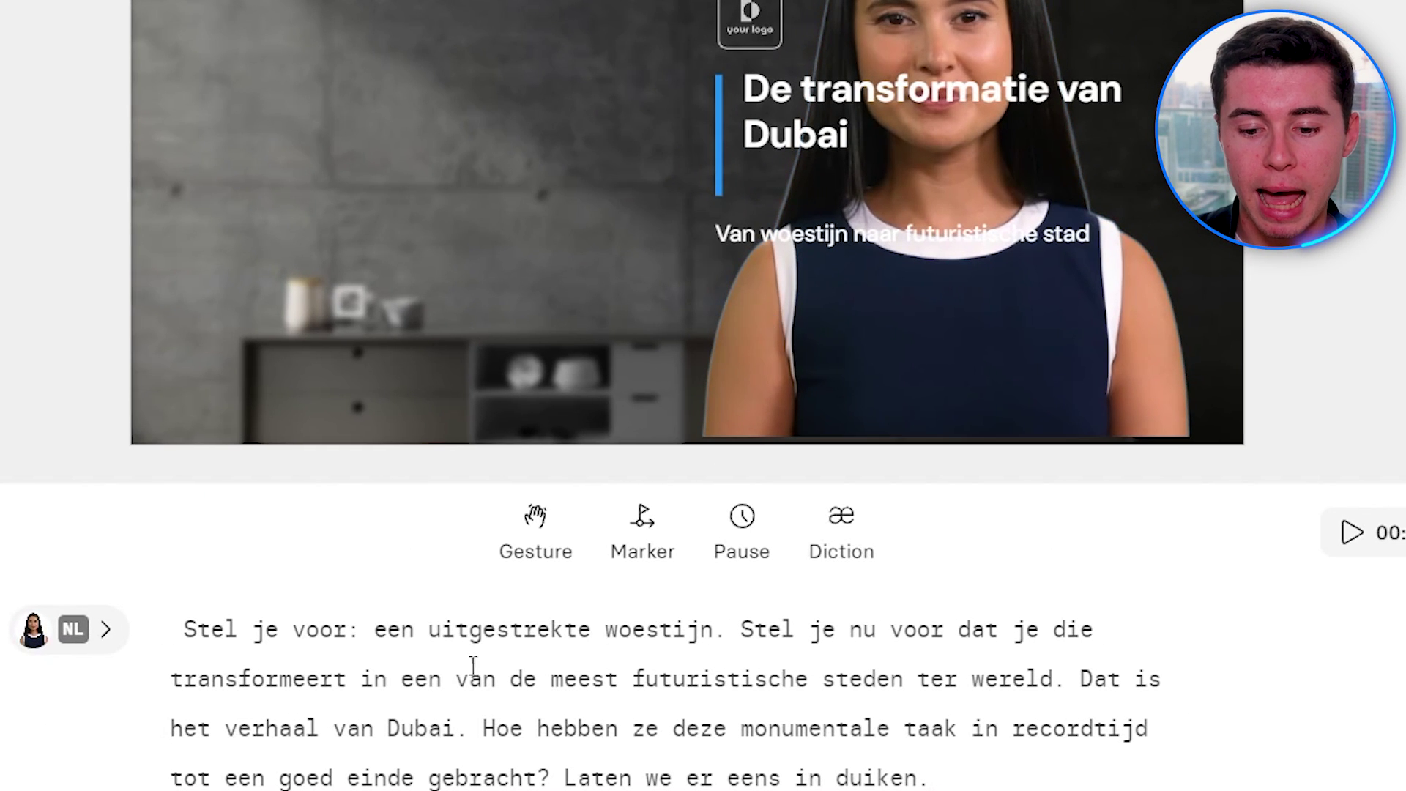
scroll(632, 668, "down", 2)
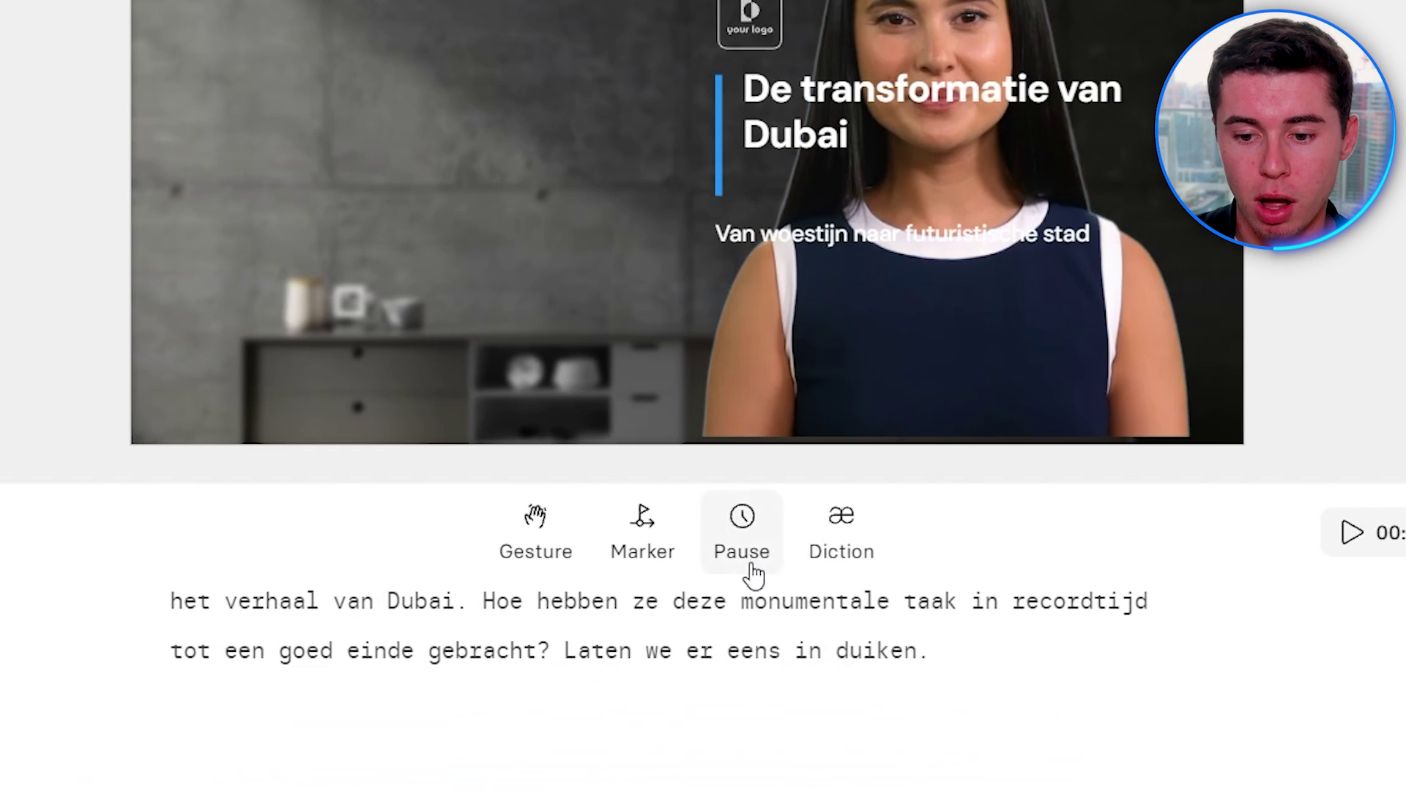
left_click(891, 68)
left_click_drag(965, 20, 427, 21)
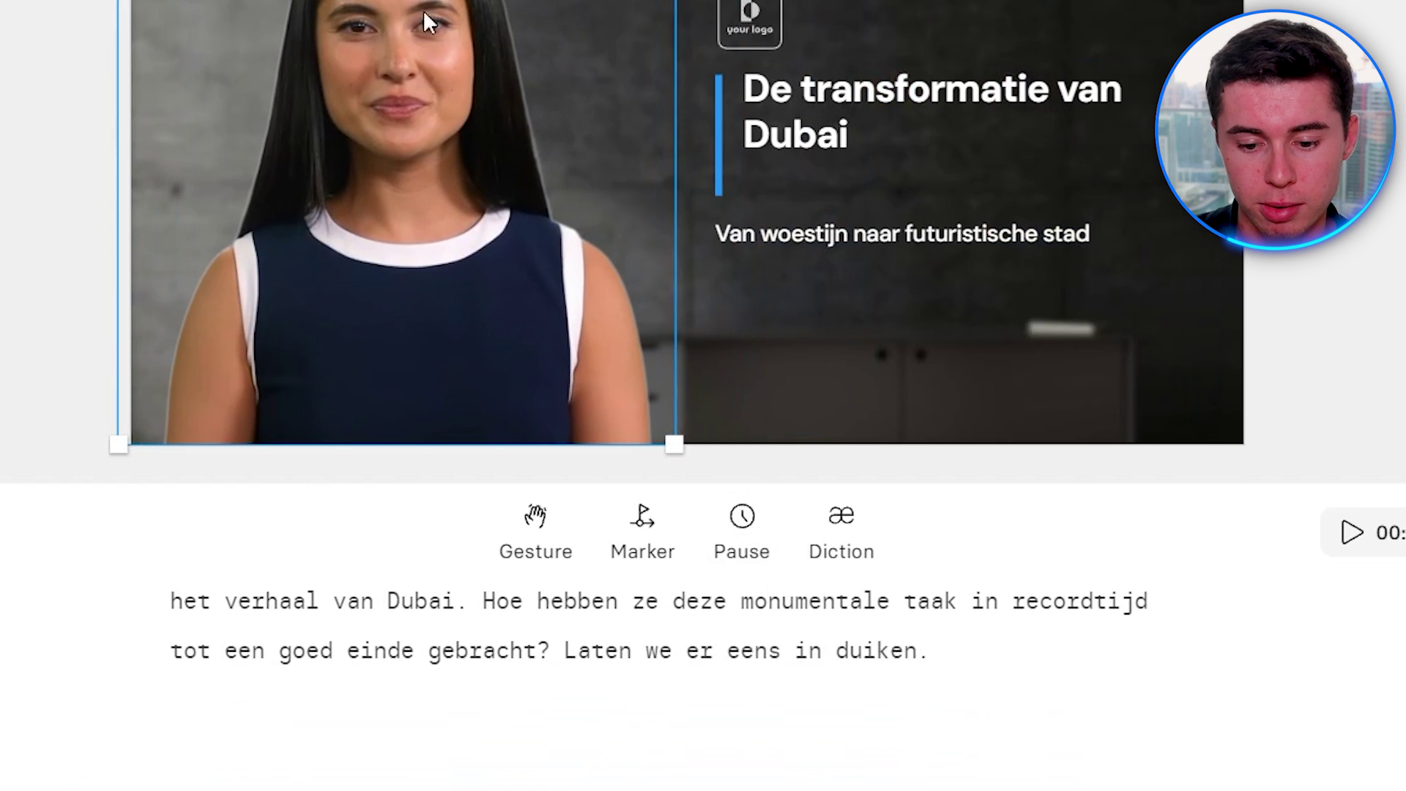
scroll(548, 663, "up", 2)
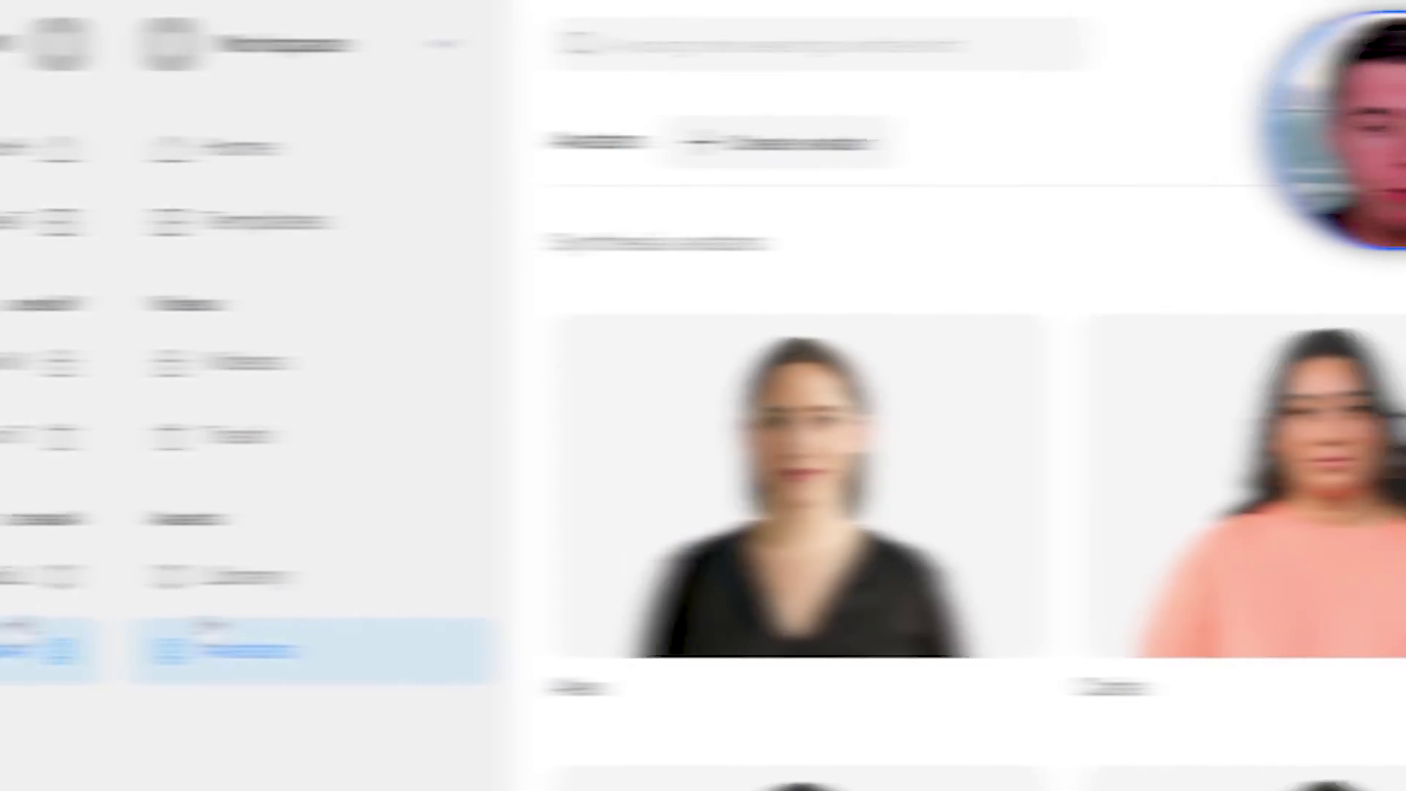
- Start a new avatar, review the studio avatar option, then load Axel into the Avatar builder
scroll(789, 511, "down", 10)
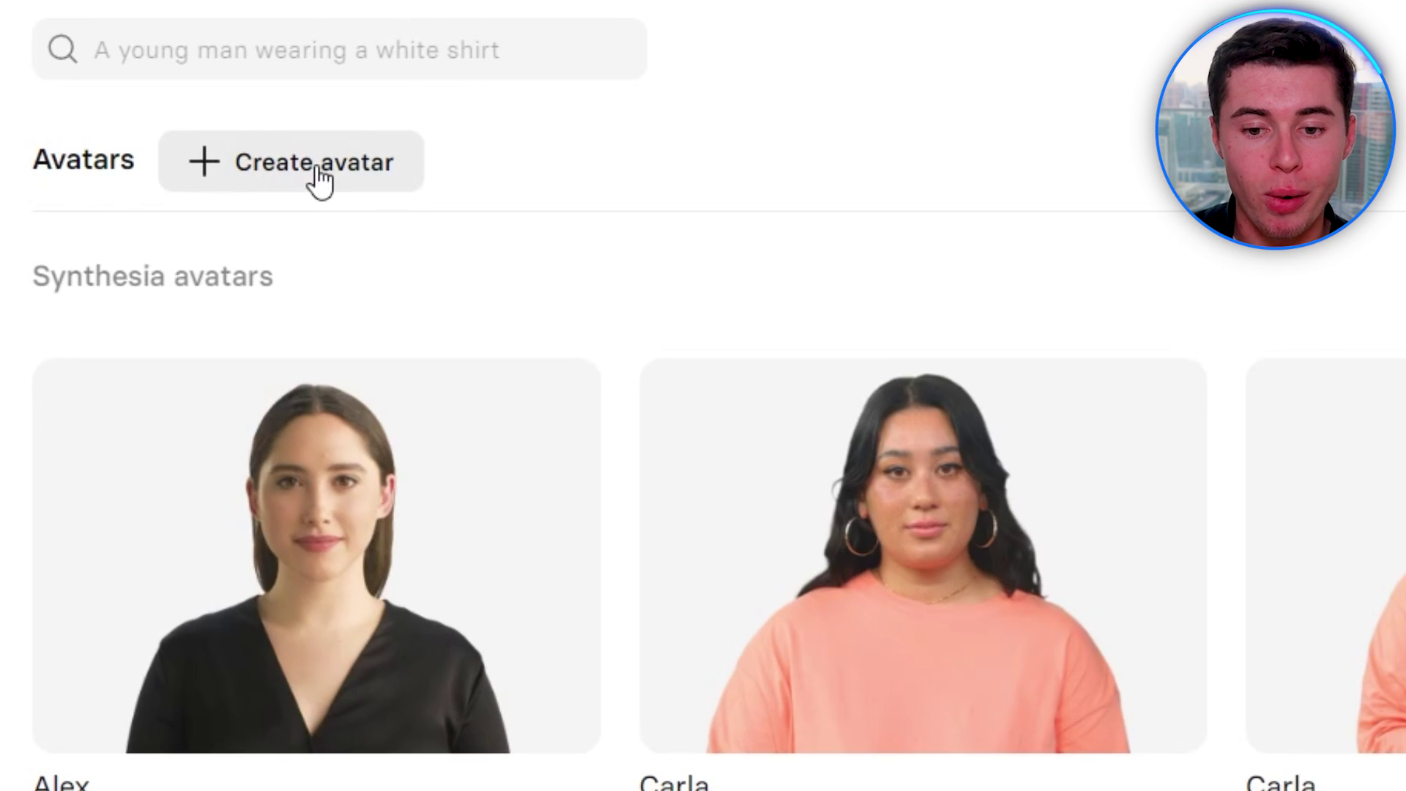
left_click(320, 180)
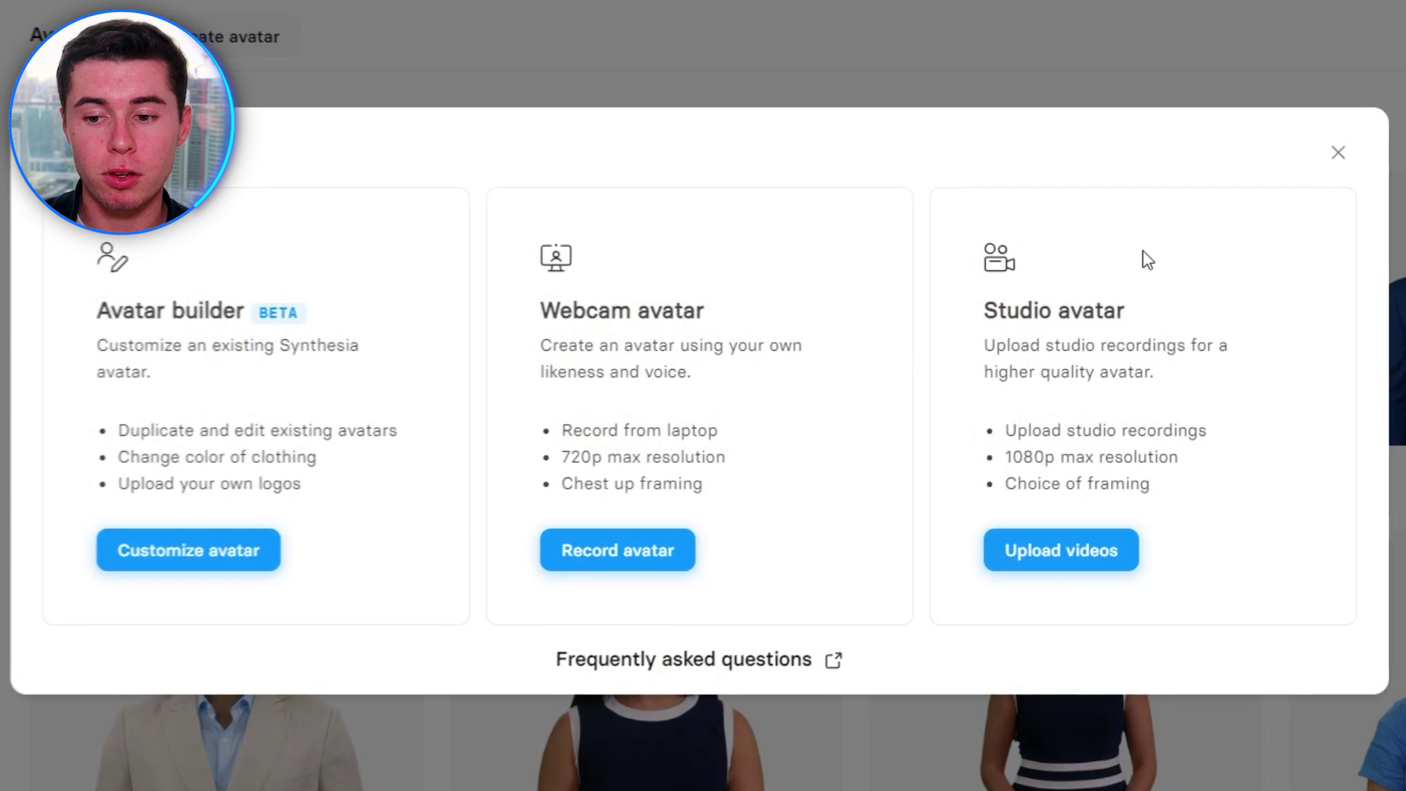
left_click(1093, 558)
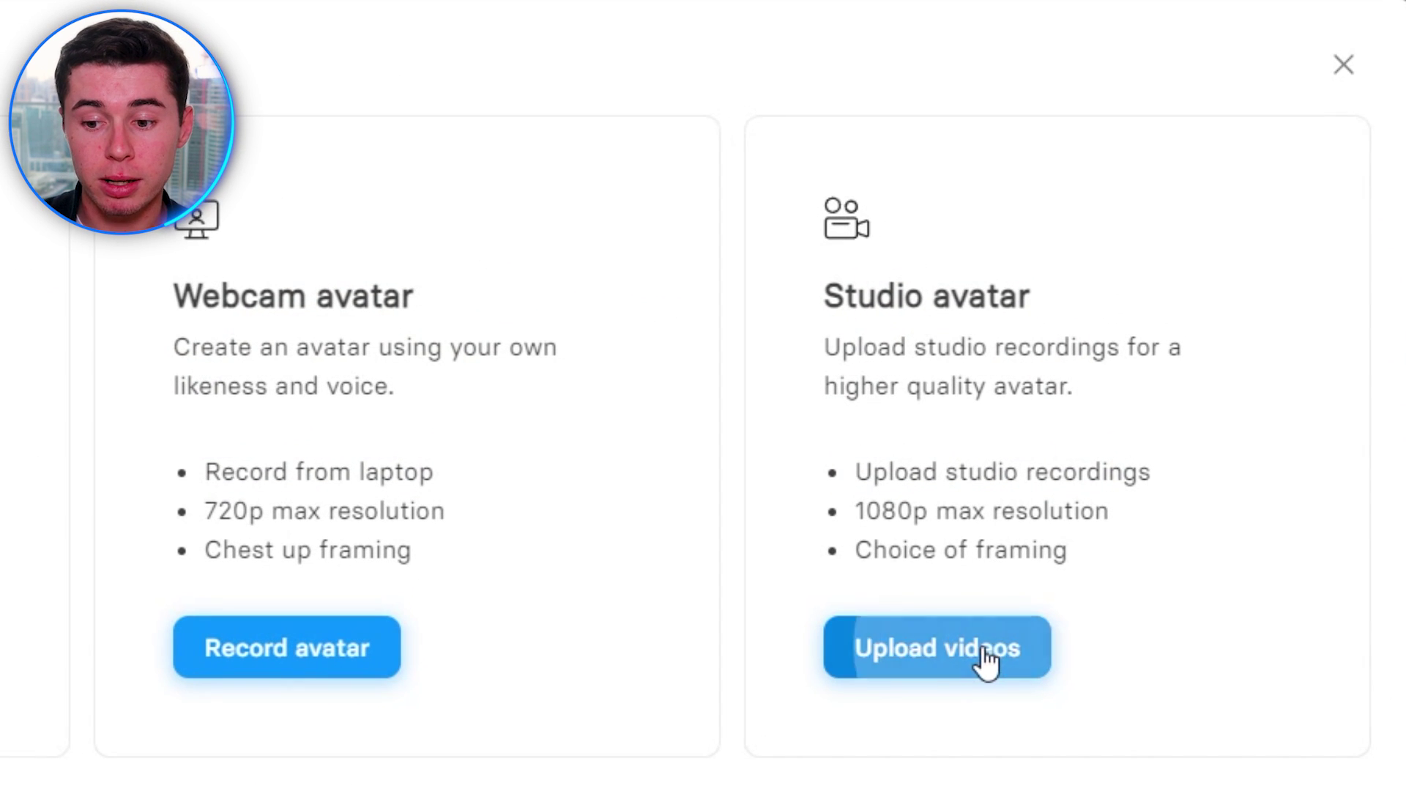
scroll(784, 373, "down", 12)
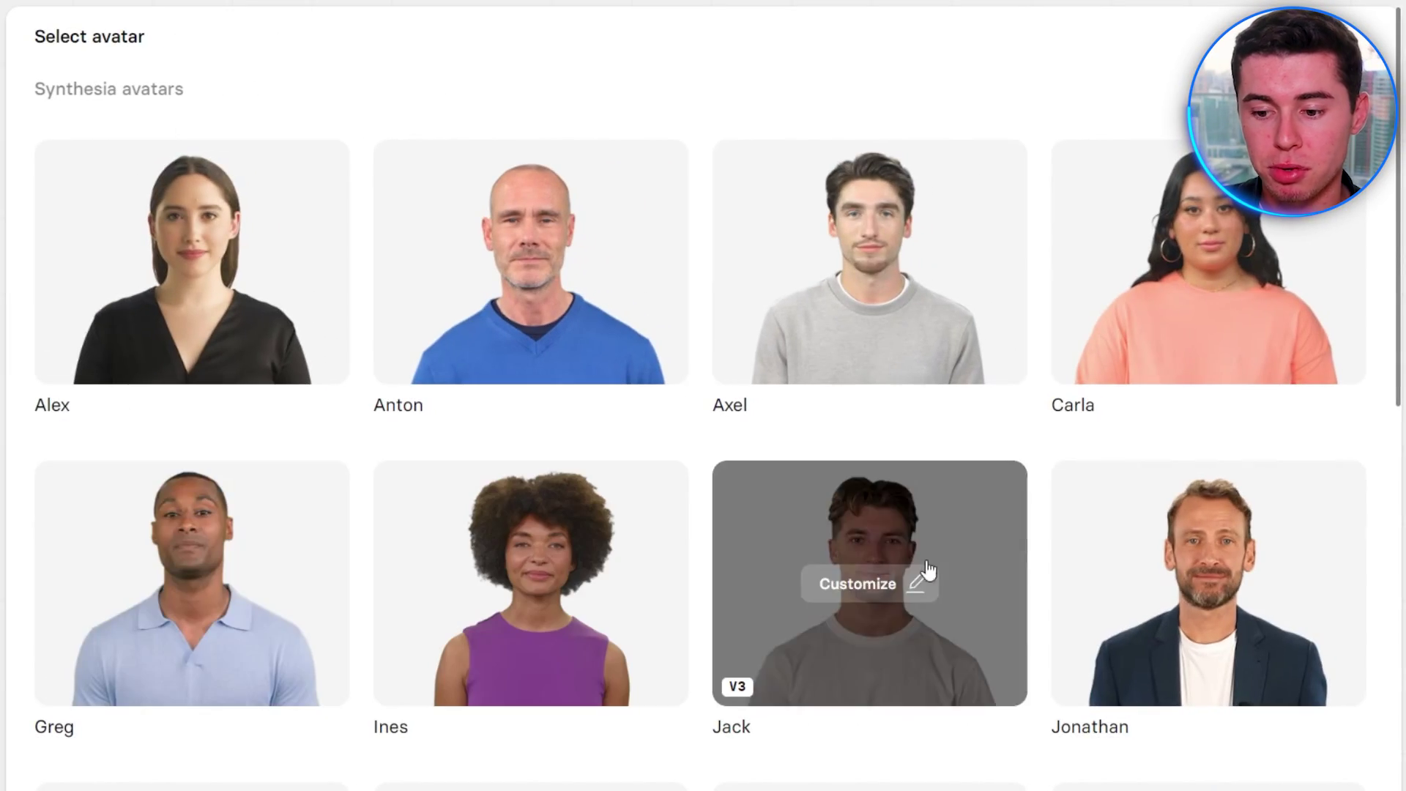
scroll(962, 520, "down", 8)
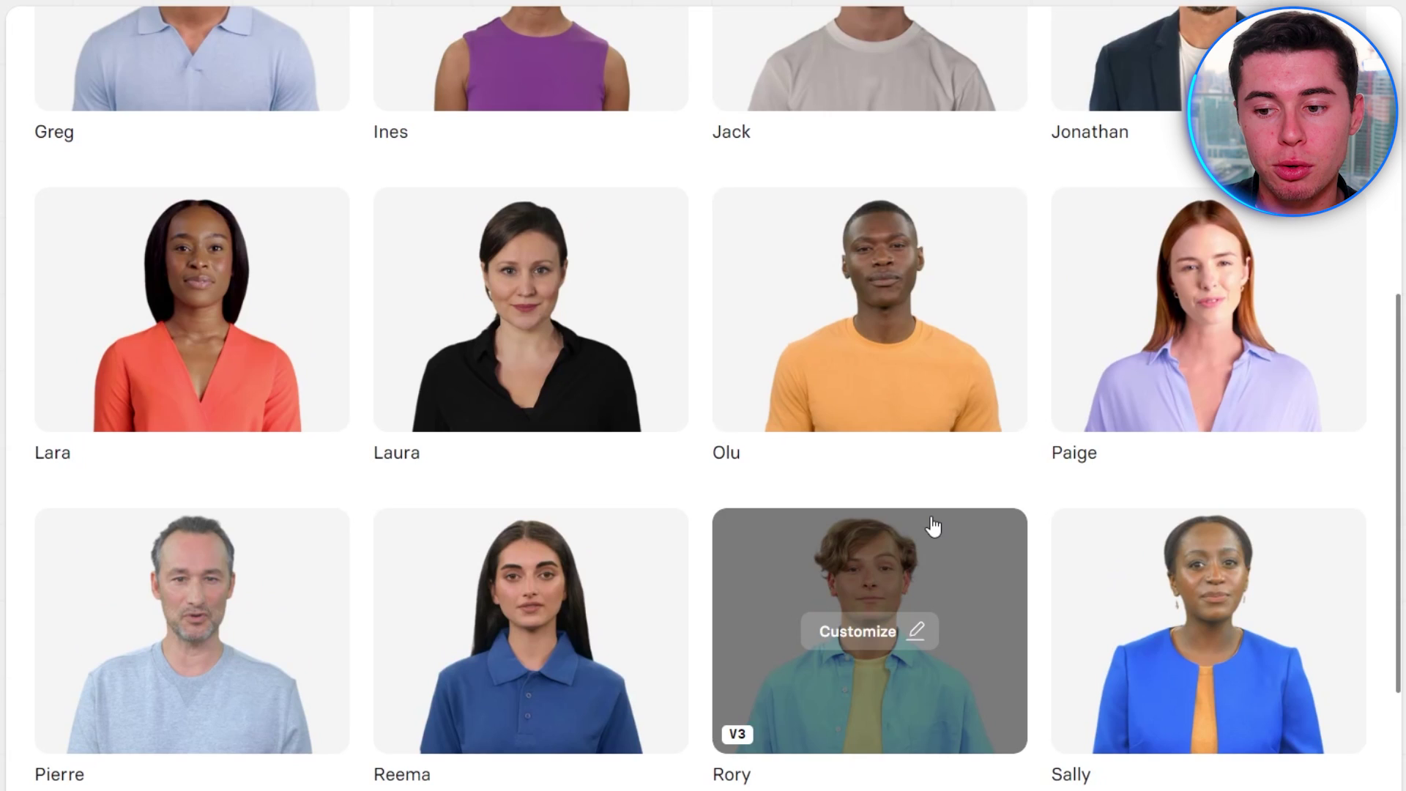
scroll(922, 542, "down", 4)
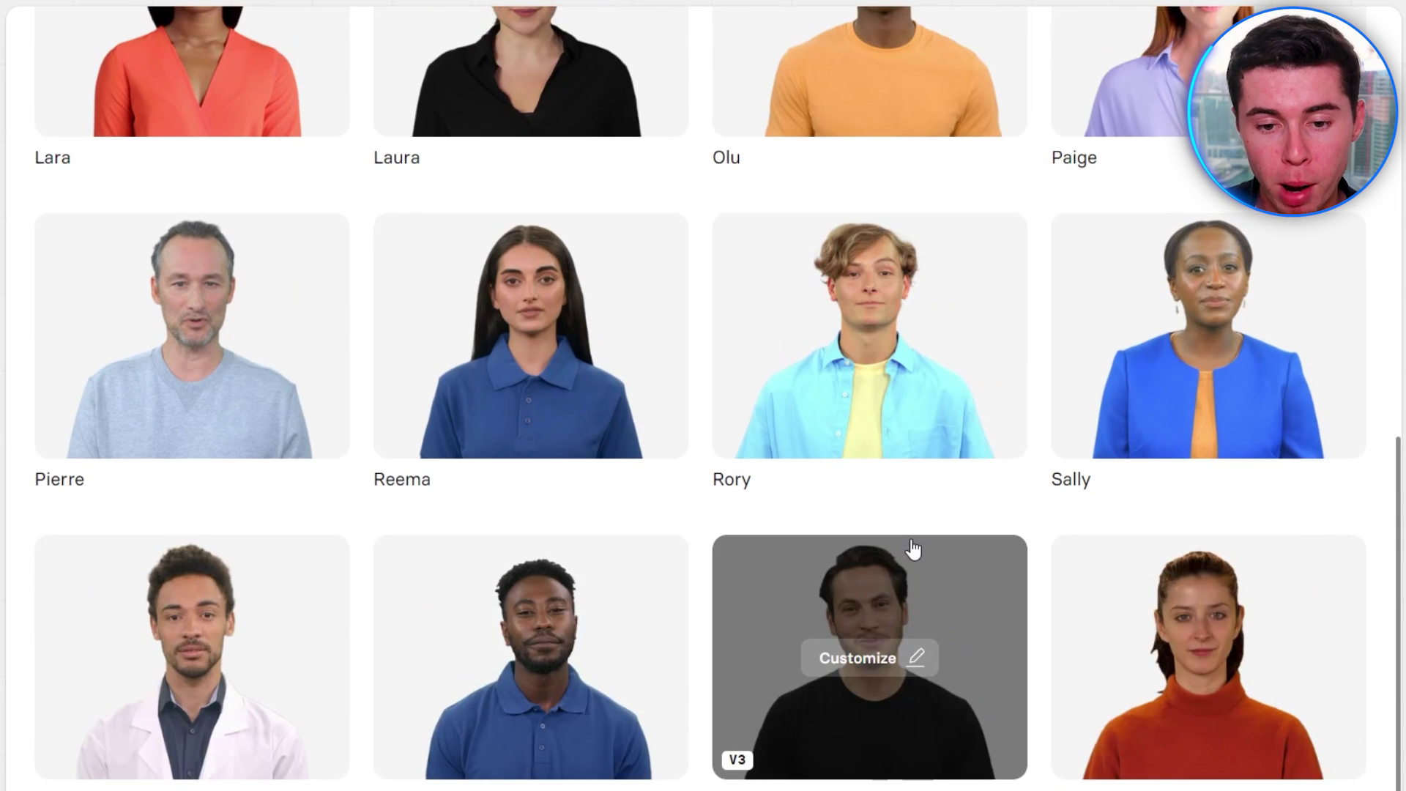
scroll(912, 549, "up", 12)
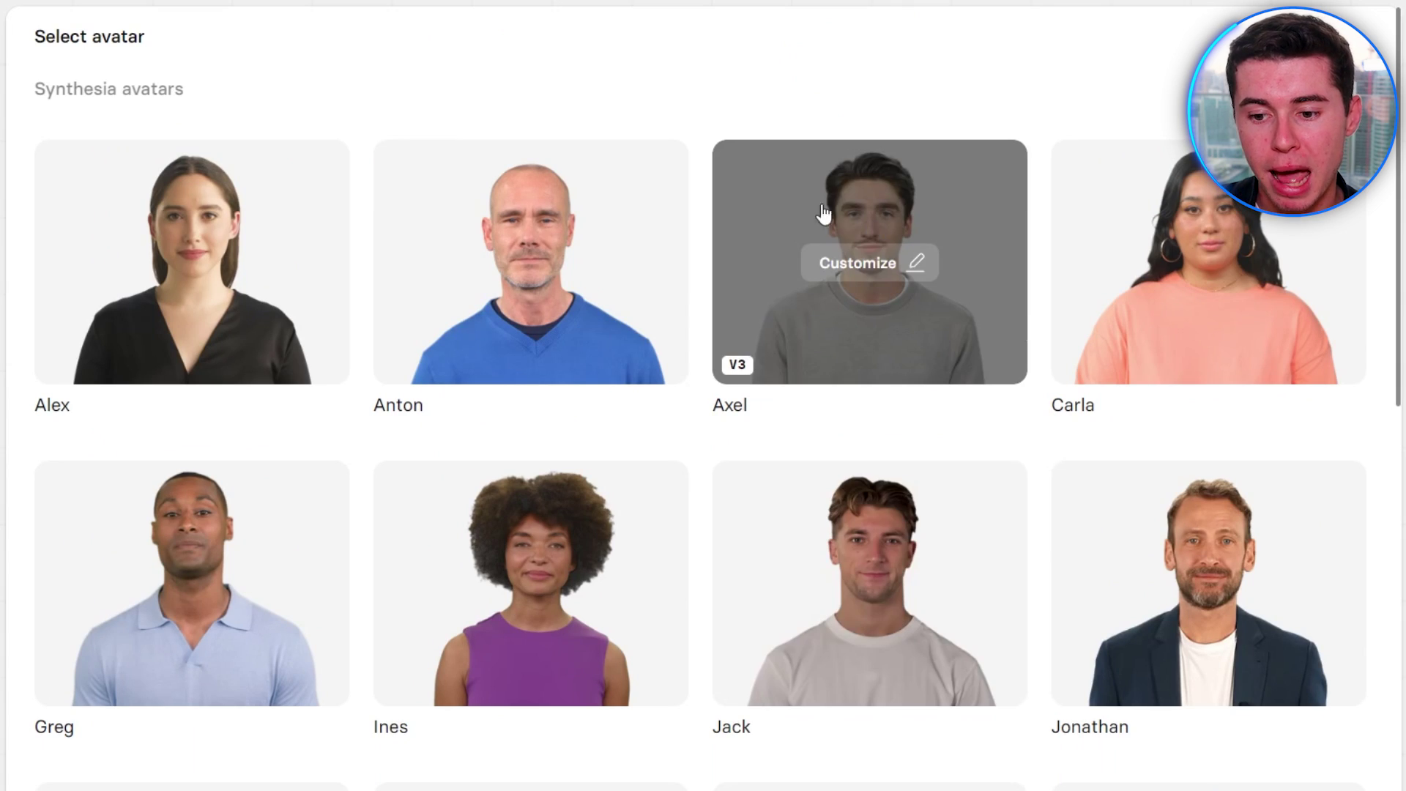
left_click(867, 269)
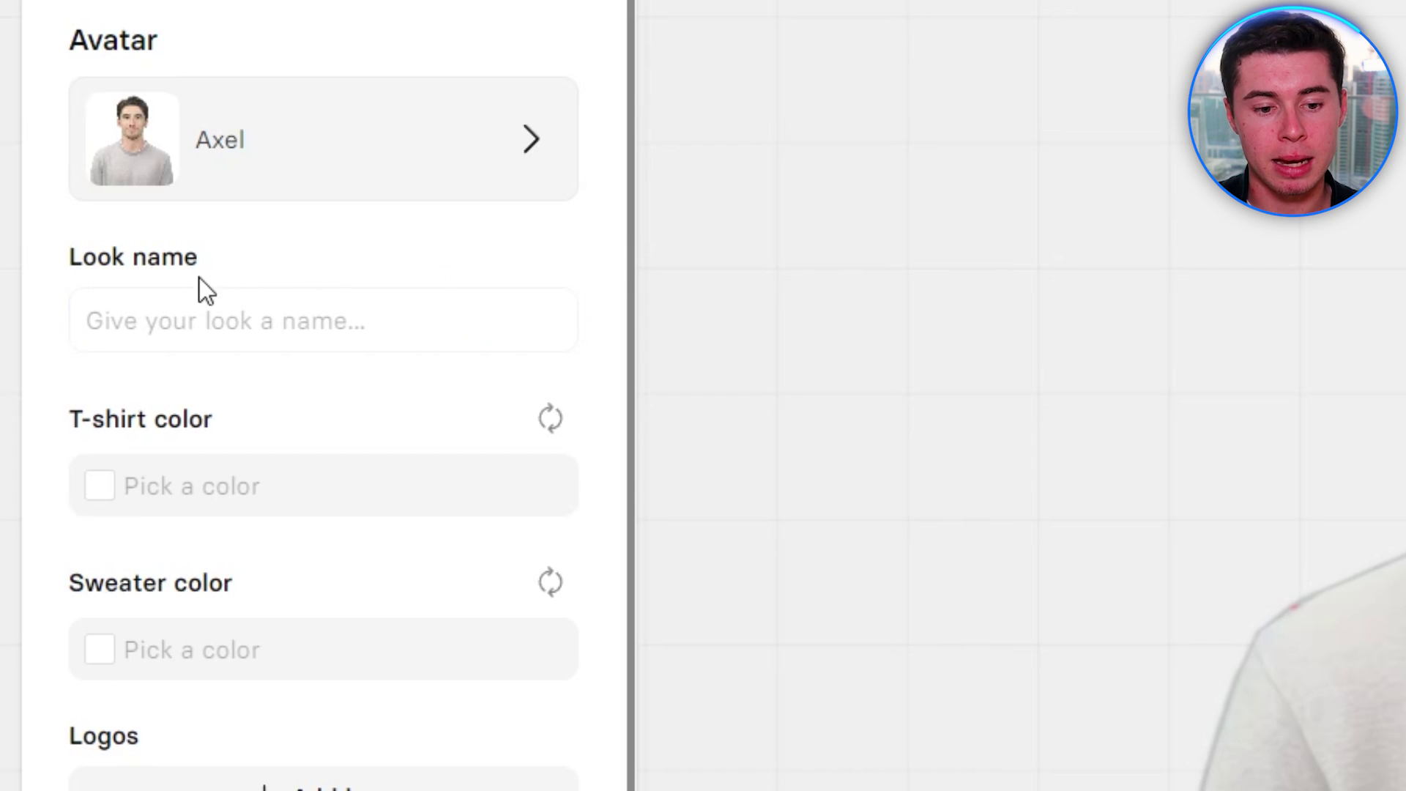
- Name the look 'Axel Branded Character' with a #F0ECE6 T-shirt and an orange #F68E2A sweater
left_click(205, 292)
type("Axel Branded Character")
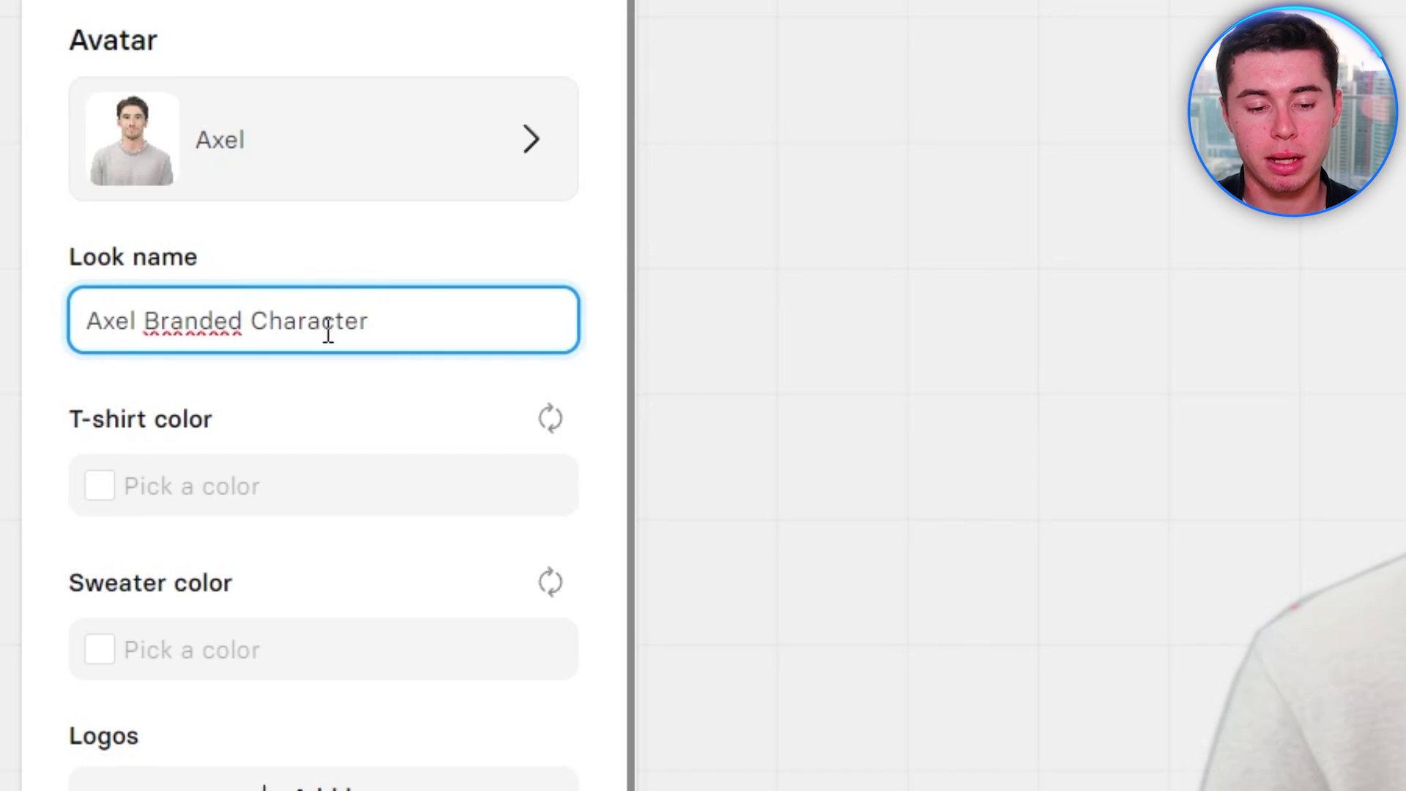
left_click(110, 502)
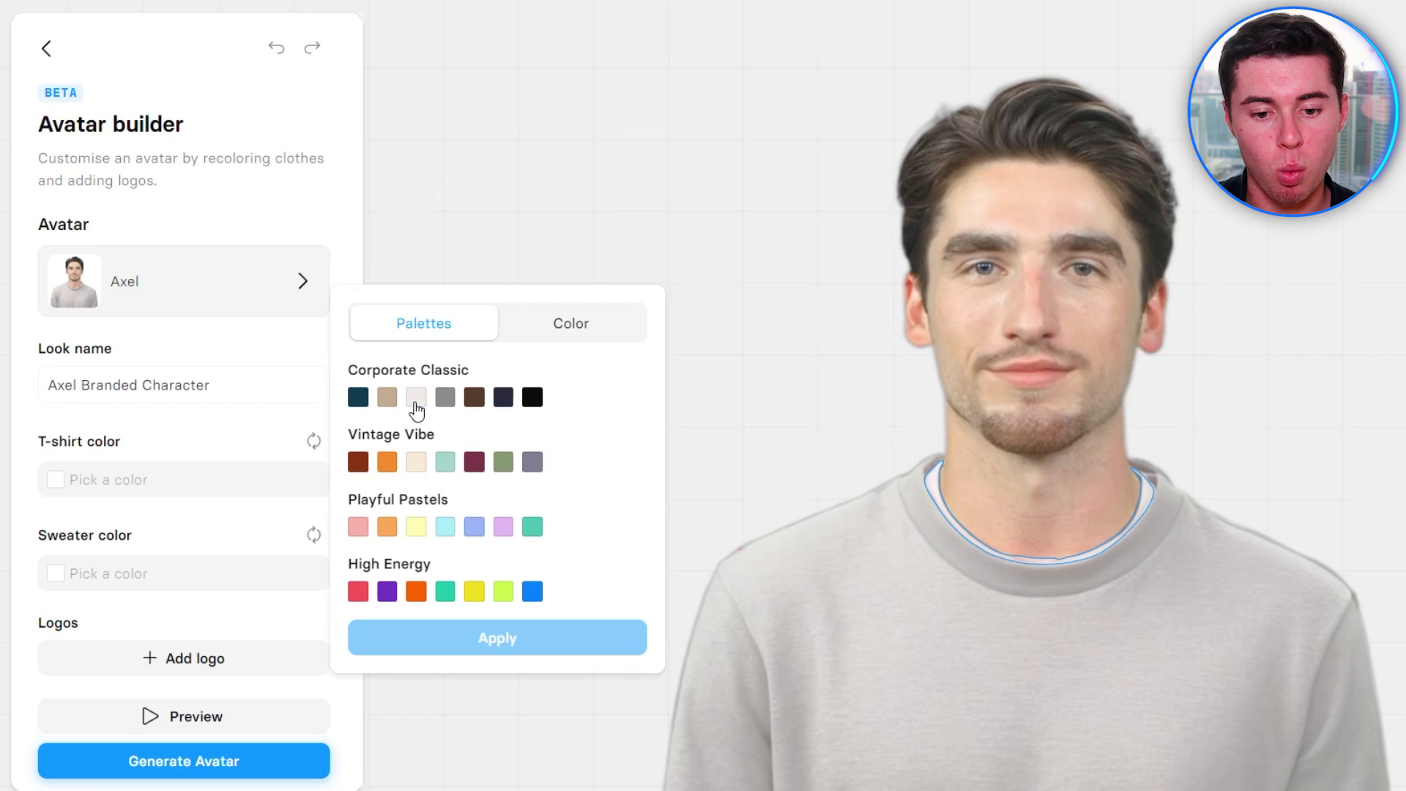
left_click(622, 280)
left_click(482, 642)
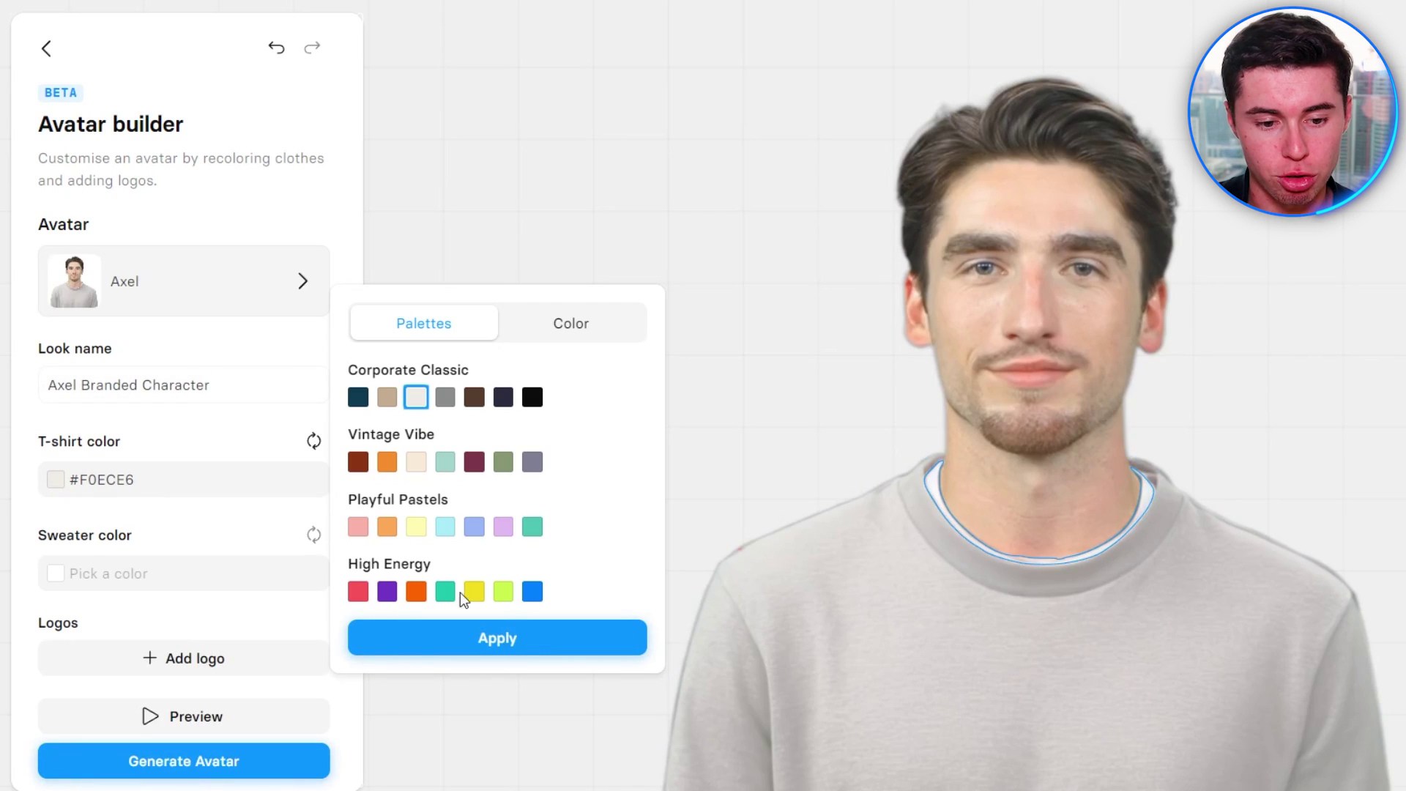
left_click(86, 573)
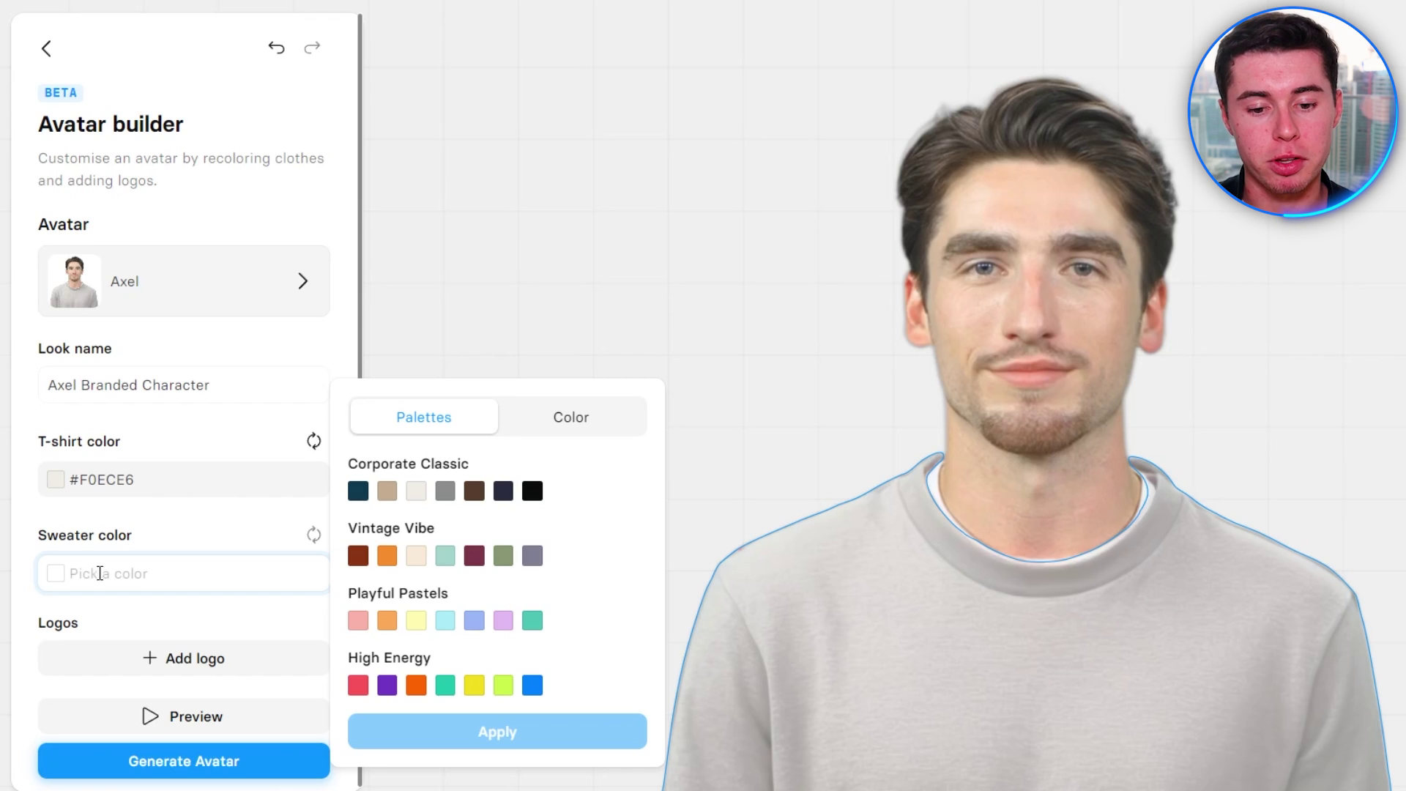
left_click(388, 556)
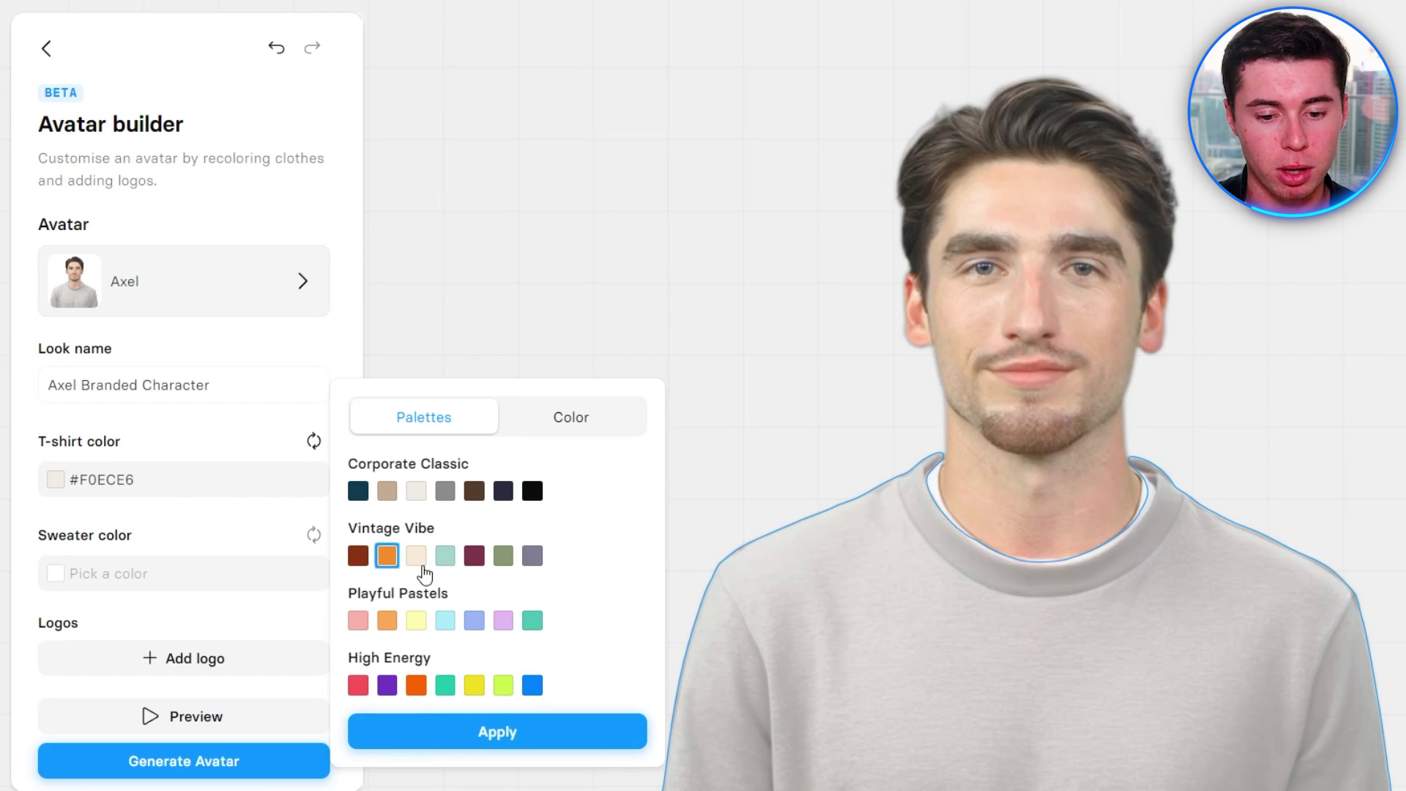
left_click(468, 733)
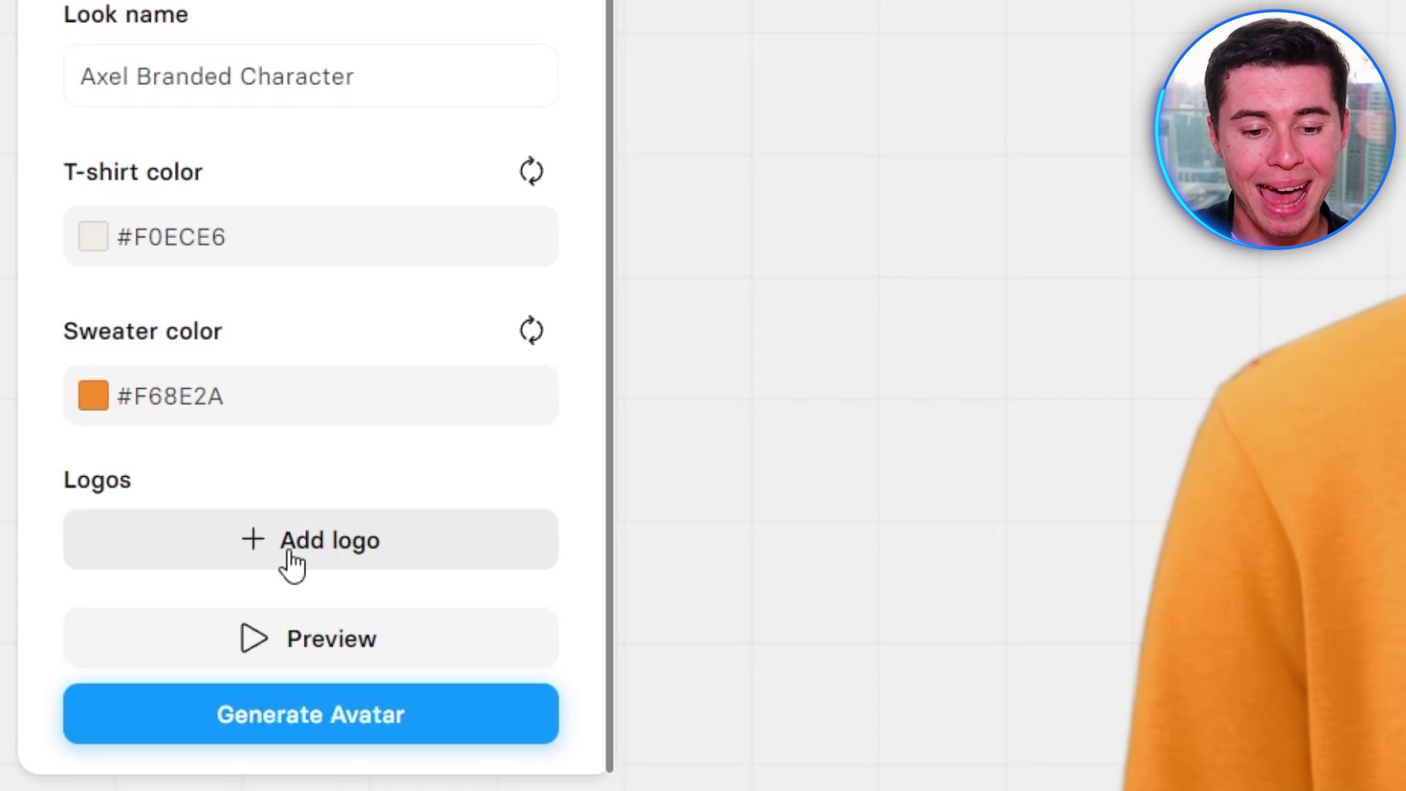
- Place the Shopify logo from Brandfetch on Axel's orange sweater and generate the branded avatar
left_click(291, 564)
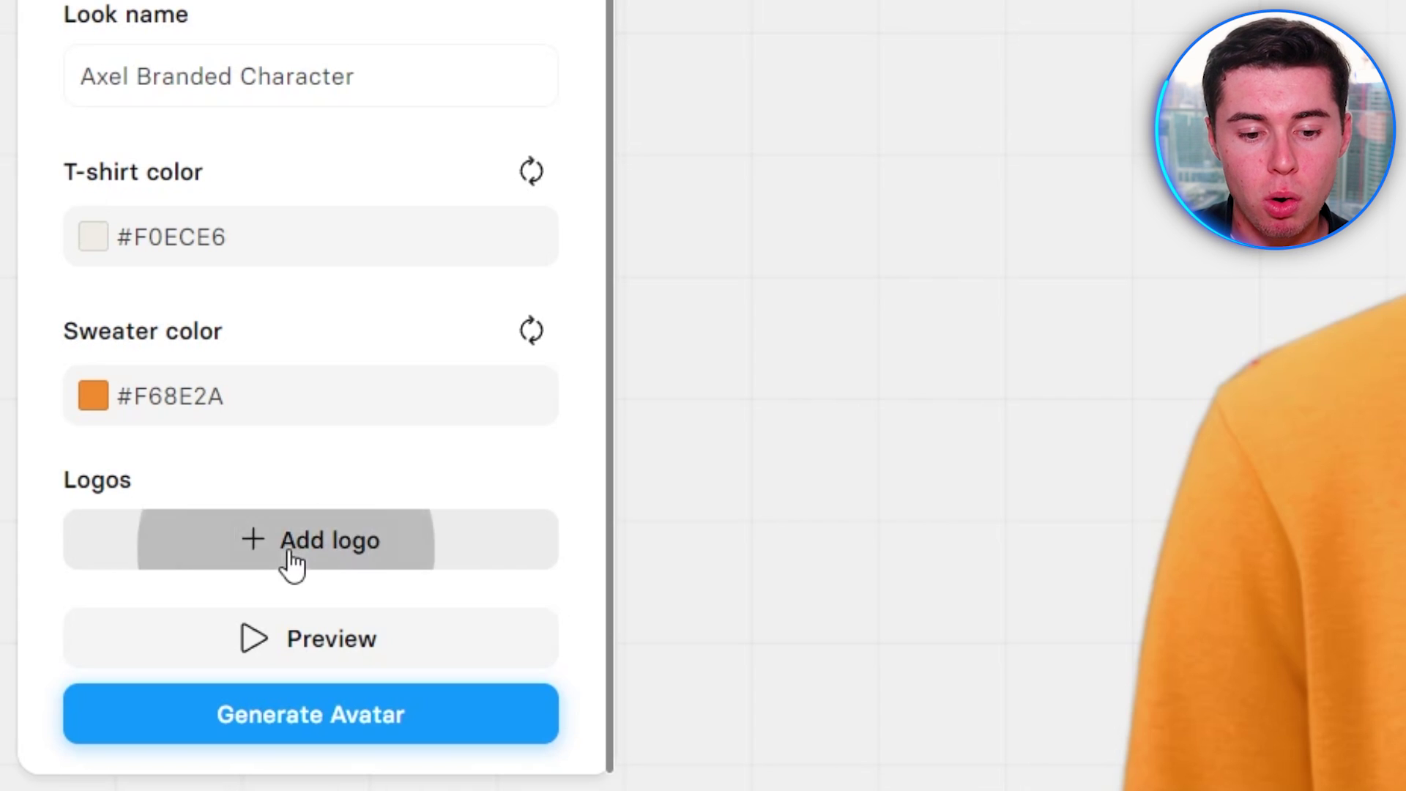
left_click(292, 64)
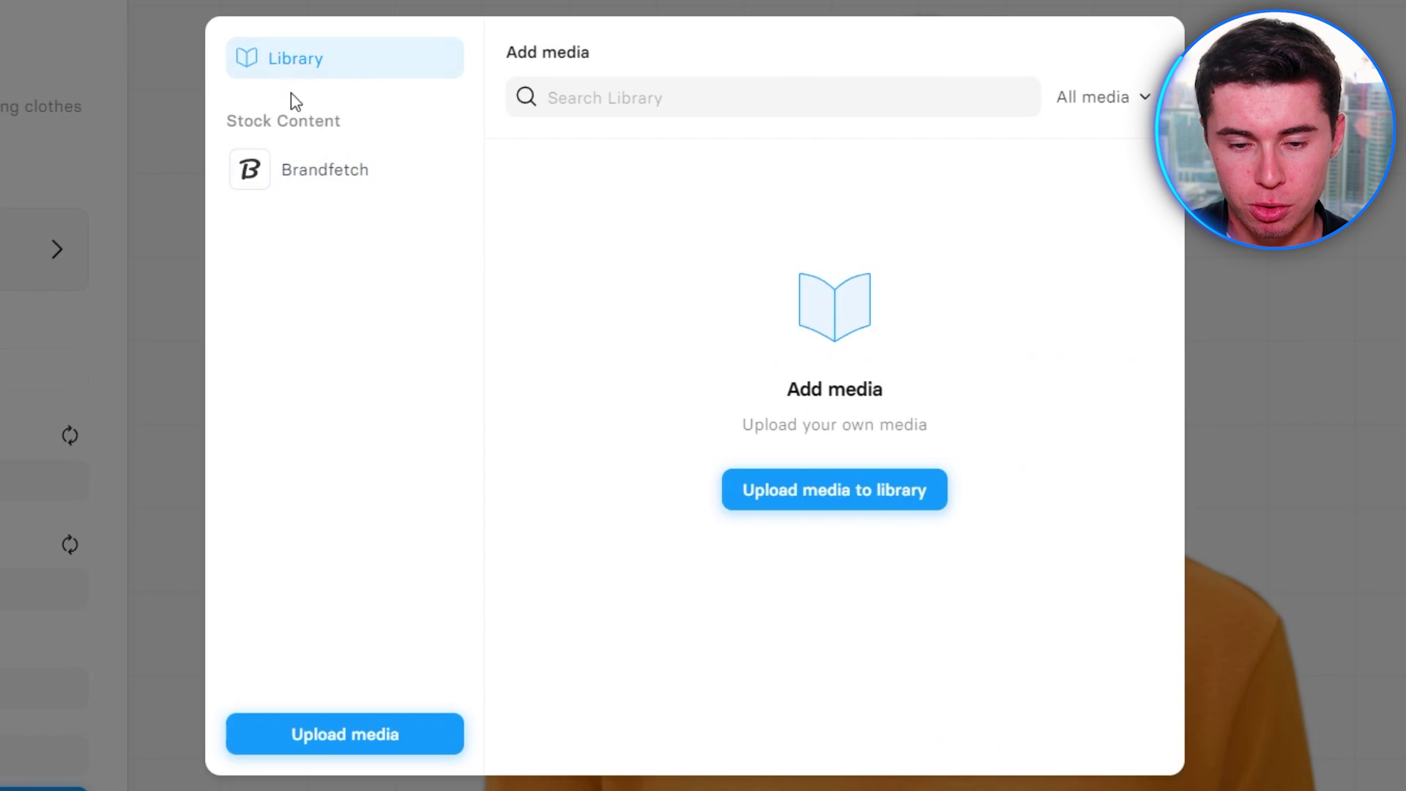
left_click(293, 173)
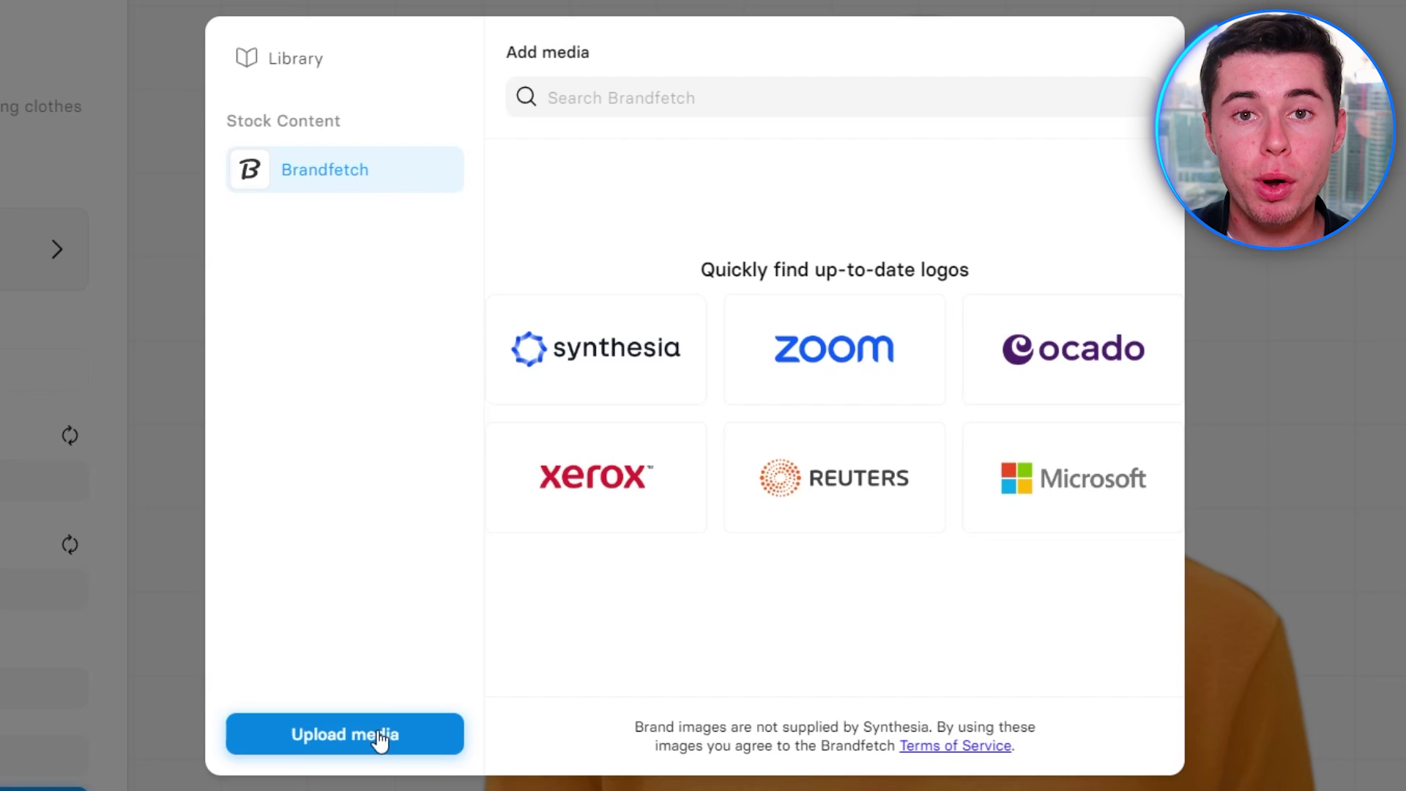
left_click(621, 98)
type("shopify")
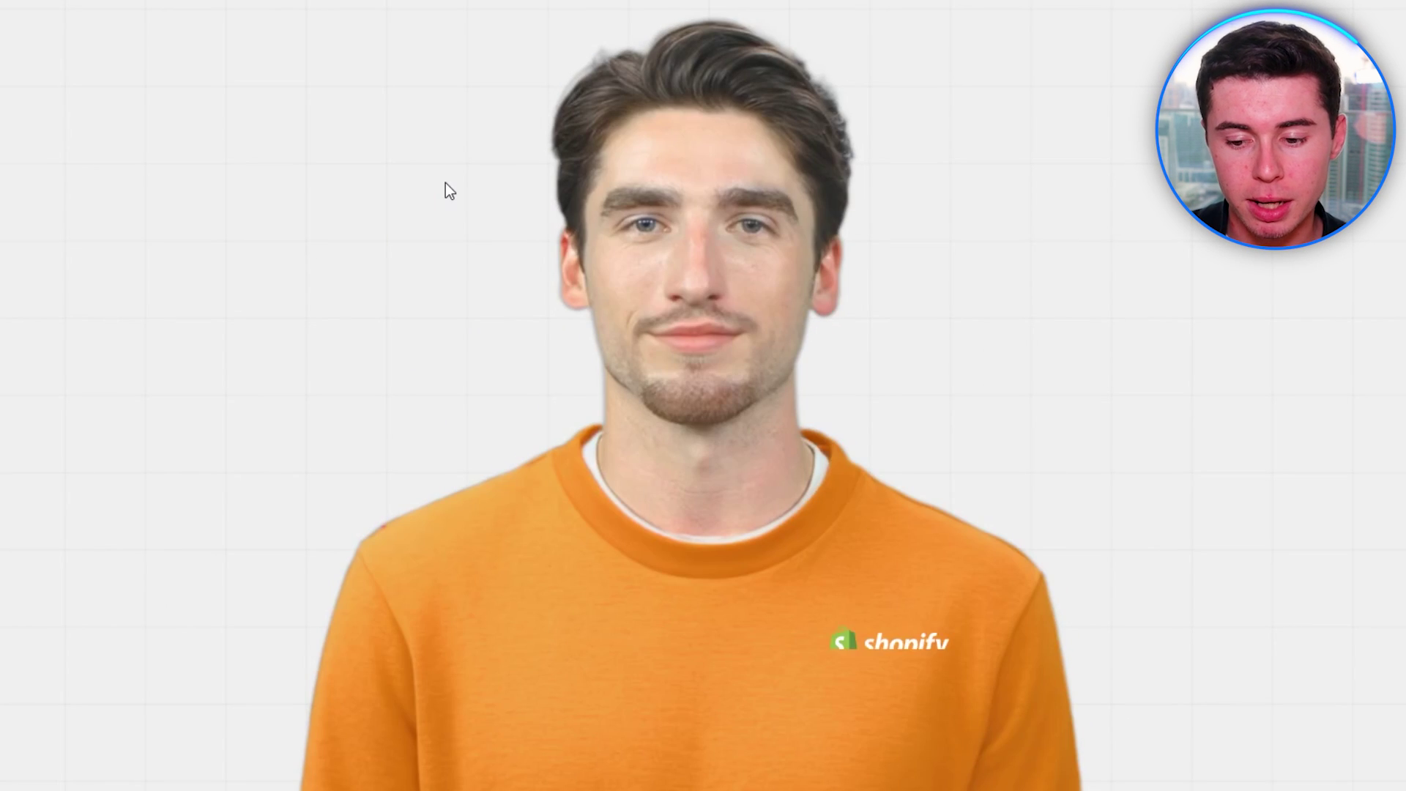
mouse_move(907, 658)
left_mouse_down()
mouse_move(788, 661)
mouse_move(938, 591)
mouse_move(900, 607)
mouse_move(880, 656)
mouse_move(898, 661)
mouse_move(738, 656)
mouse_move(588, 619)
mouse_move(928, 656)
mouse_move(894, 643)
left_mouse_up()
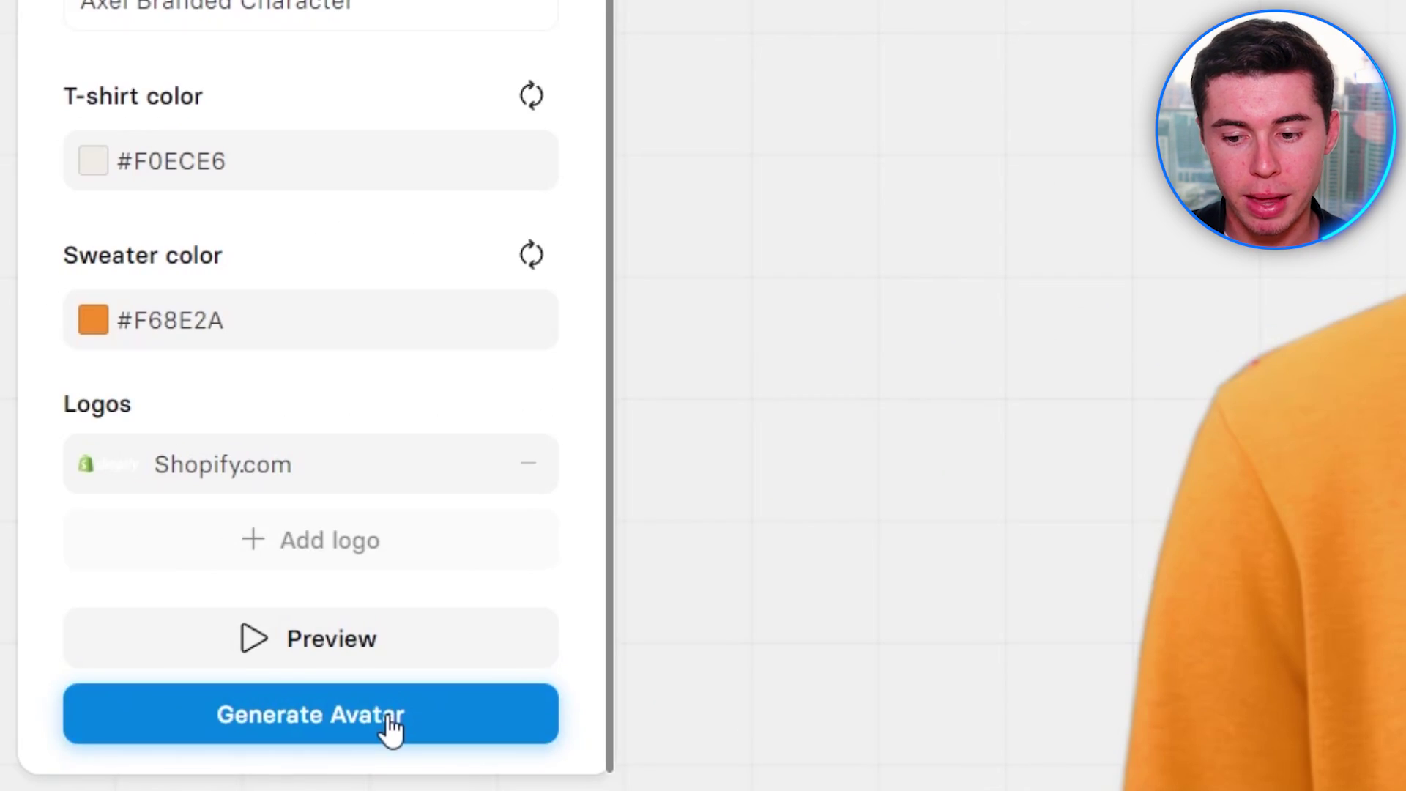
left_click(388, 718)
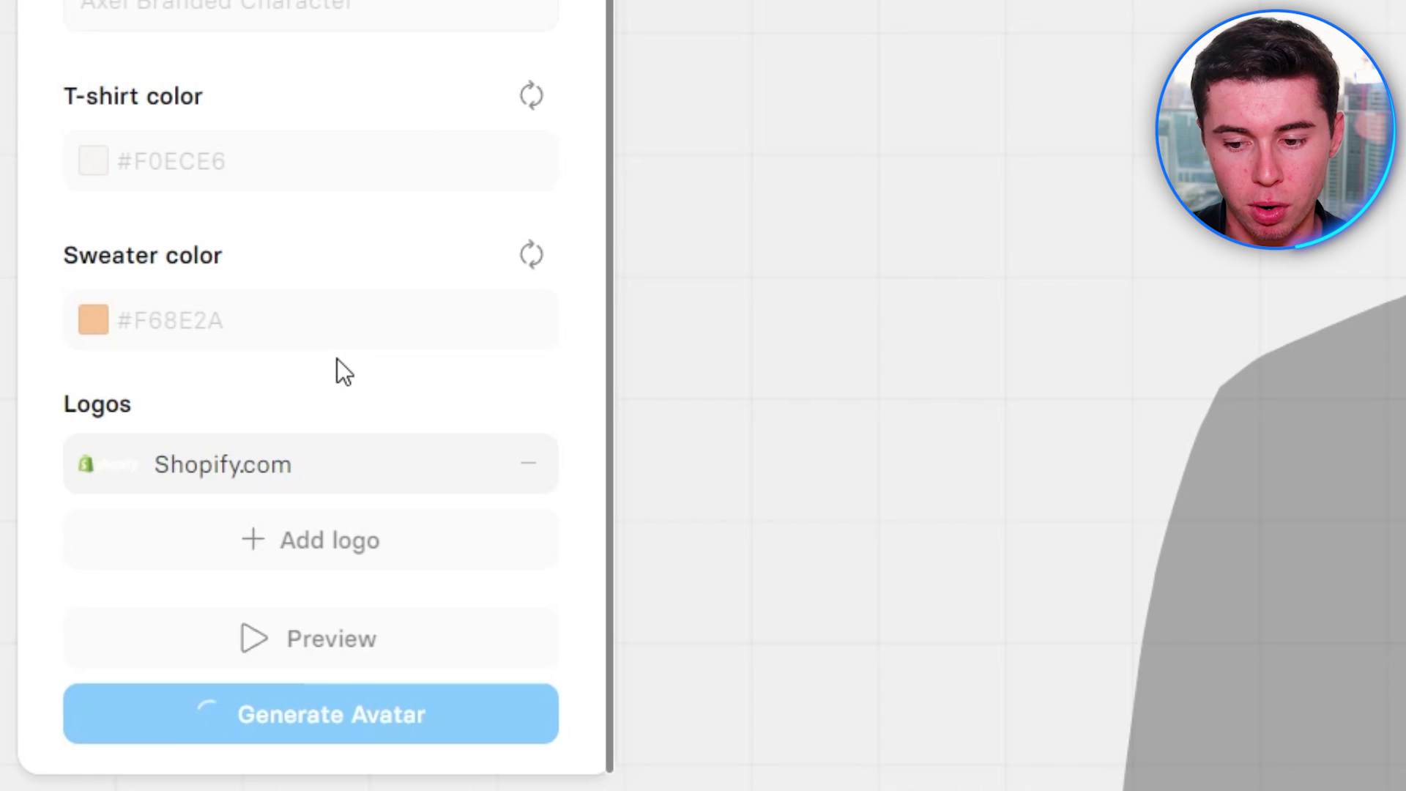